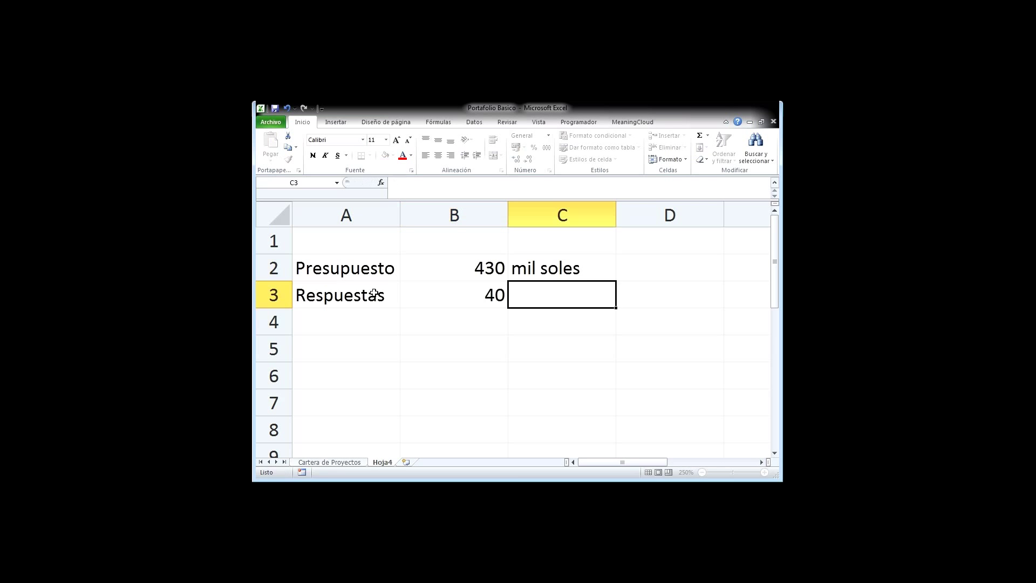
# Copy the "mil soles" unit text from C2 into C3 beside the Respuestas amount.
pyautogui.press('Up')
pyautogui.hotkey('ctrl', 'c')
pyautogui.press('Down')
pyautogui.hotkey('ctrl', 'v')
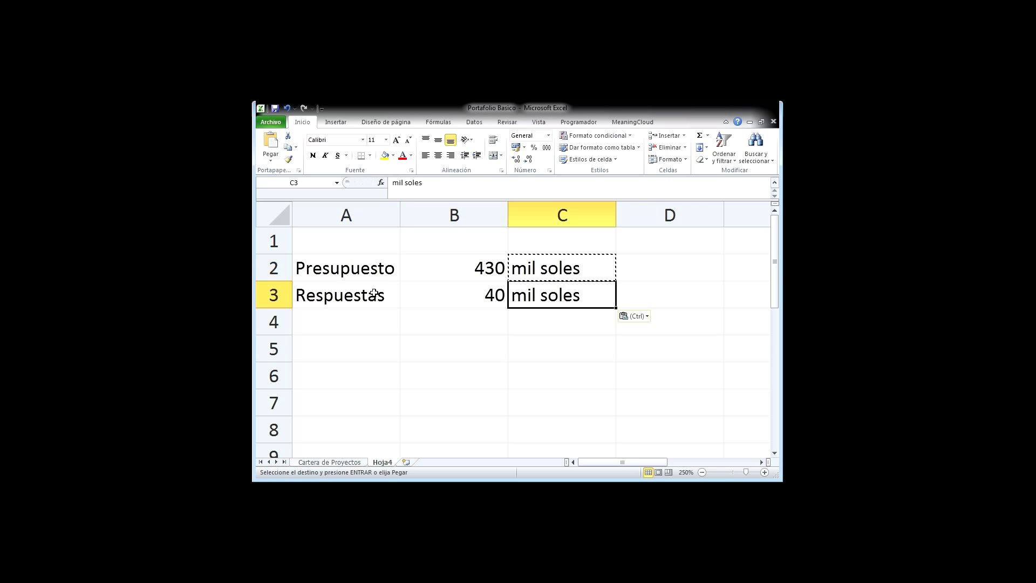
pyautogui.press('Left')
pyautogui.press('Escape')
# Enter the row label "P+ Resp" in A4, below Respuestas.
pyautogui.press('Down')
pyautogui.press('Left')
pyautogui.write('P+ Resp')
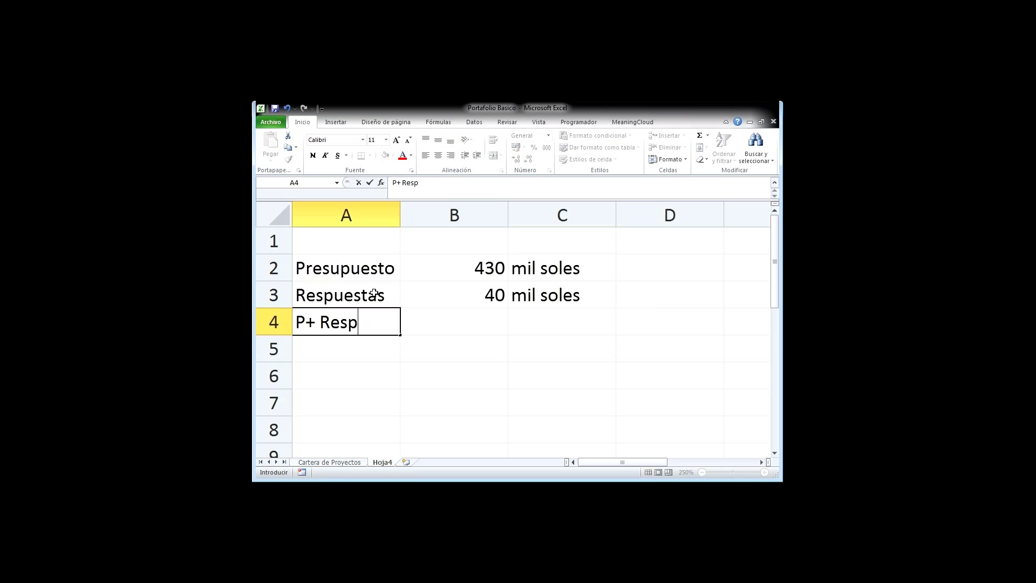
pyautogui.press('Tab')
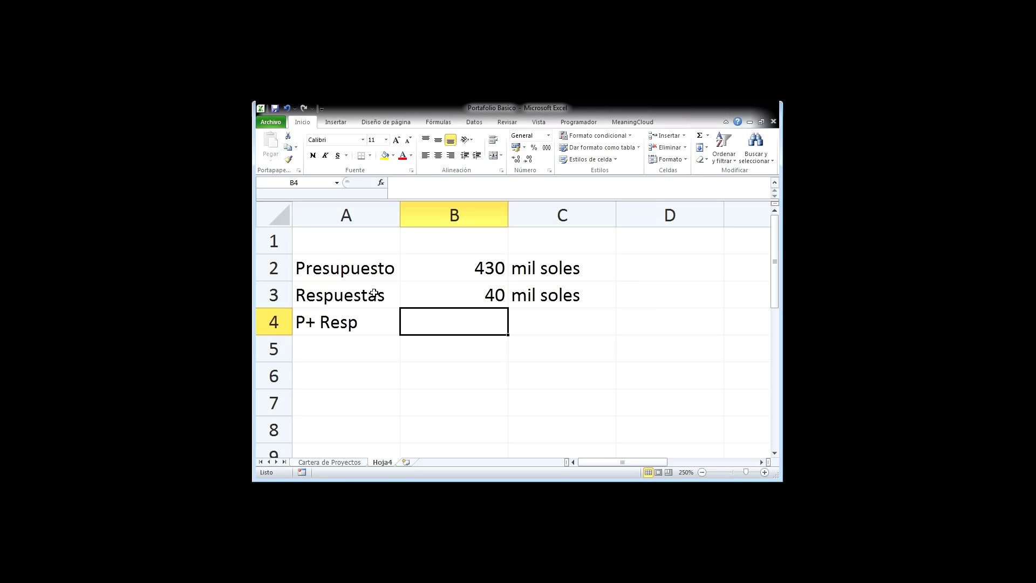
# Add the budget and the responses in B4 with the formula =B2+B3.
pyautogui.write('=')
pyautogui.press('Up')
pyautogui.press('Up')
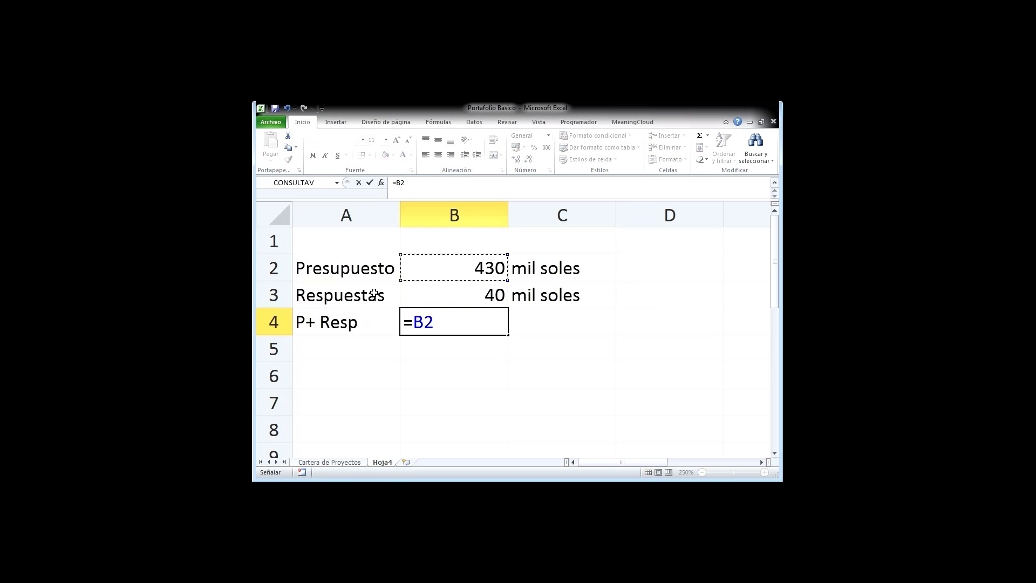
pyautogui.write('+')
pyautogui.press('Up')
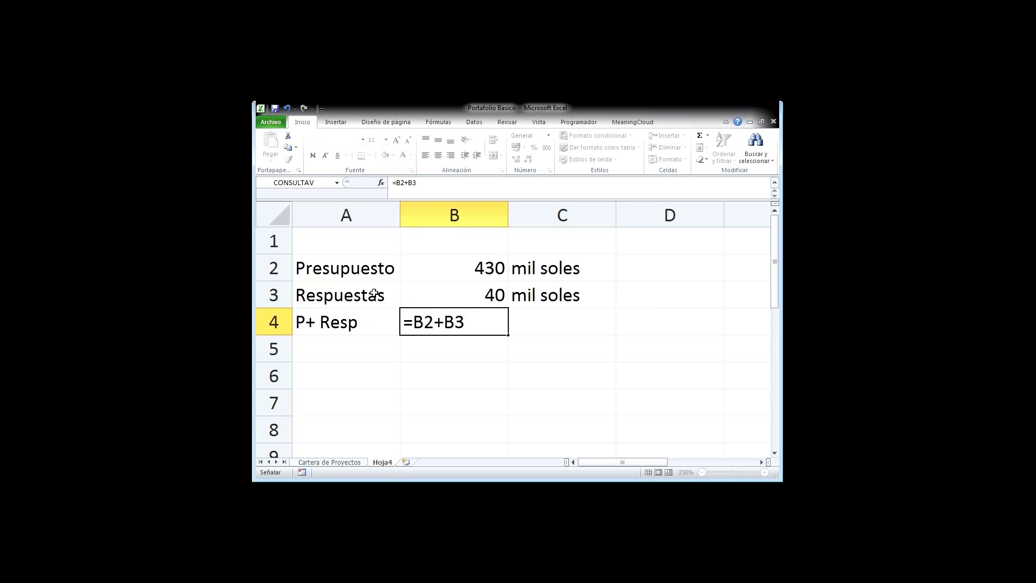
pyautogui.press('Return')
# Enter the row label "Riesgo" in A5, below the P+ Resp row.
pyautogui.press('Up')
pyautogui.press('Up')
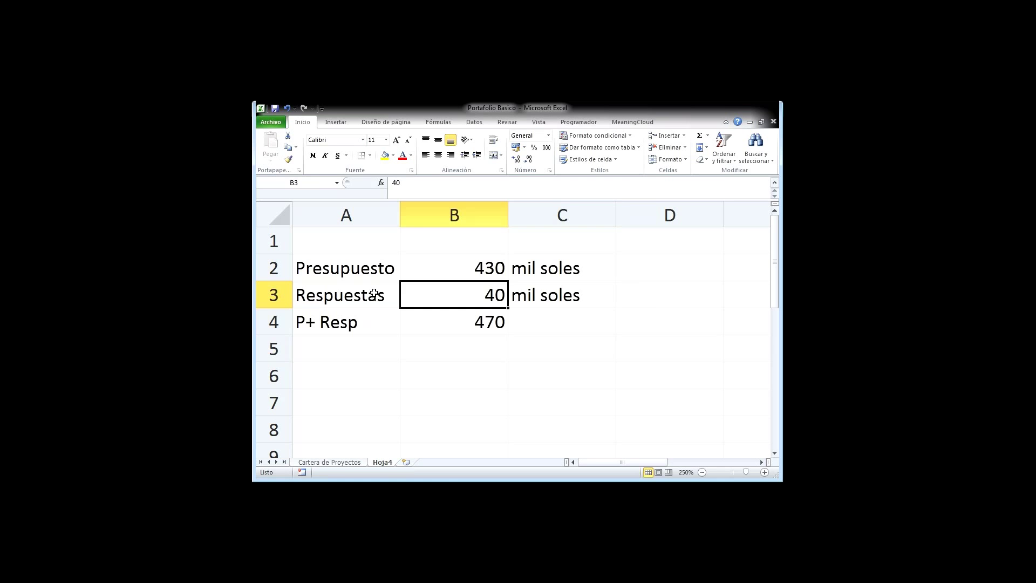
pyautogui.press('Right')
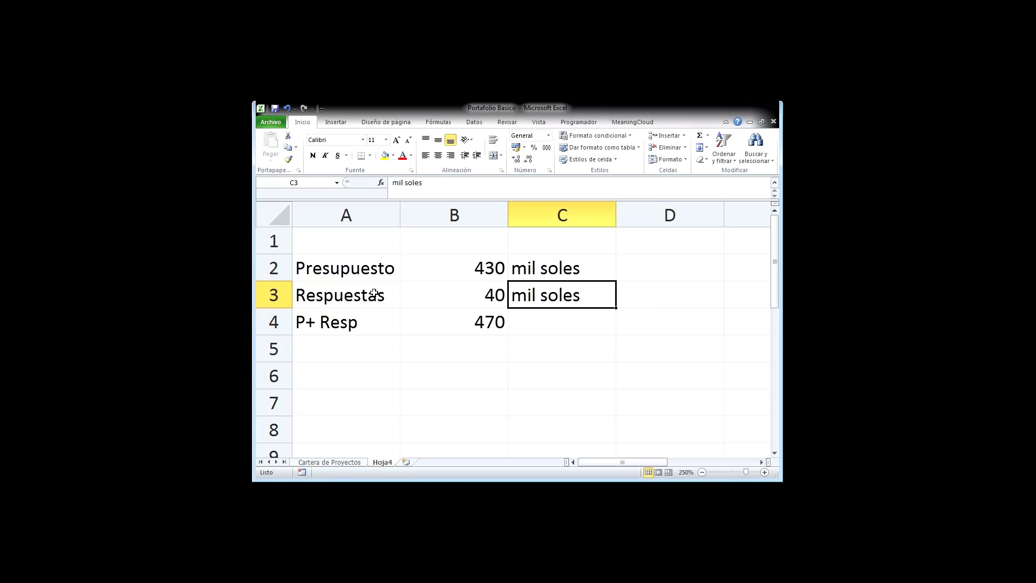
pyautogui.press('Down')
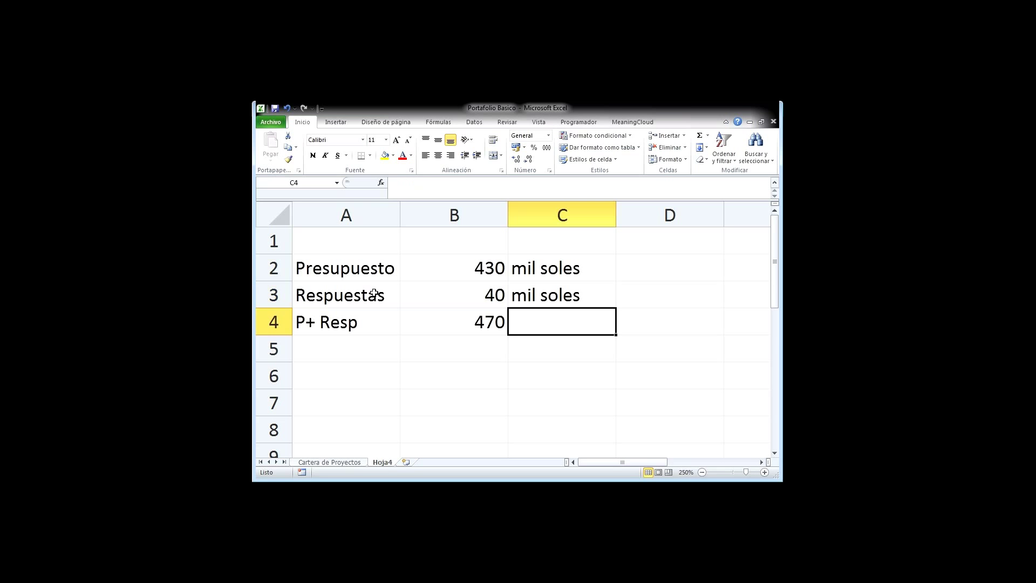
pyautogui.press('Down')
pyautogui.press('Home')
pyautogui.write('Riesgo')
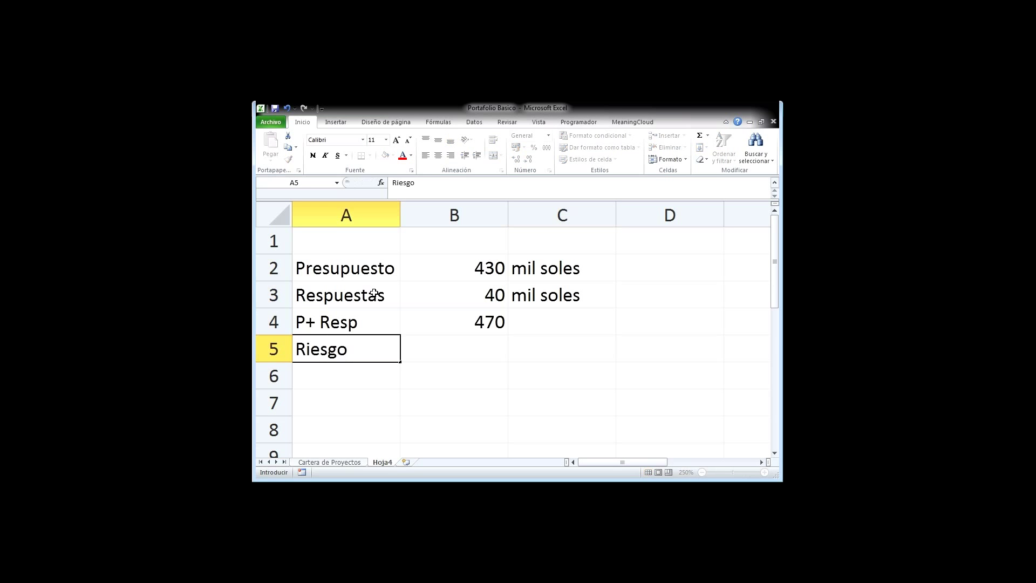
pyautogui.press('Tab')
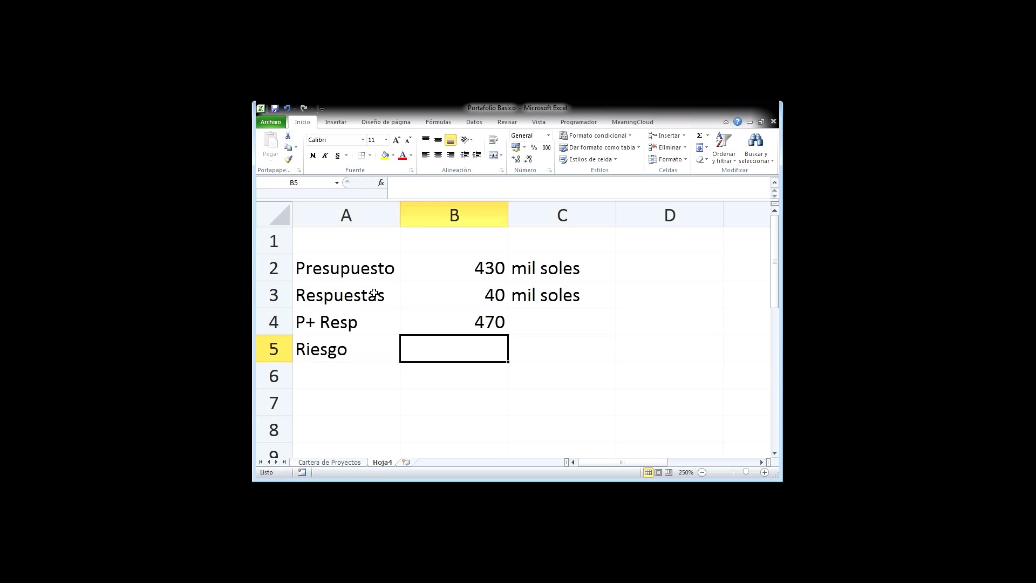
# Enter the risk sub-labels "Impacto" in B5 and "Probabilidad" in B6.
pyautogui.write('Impacto')
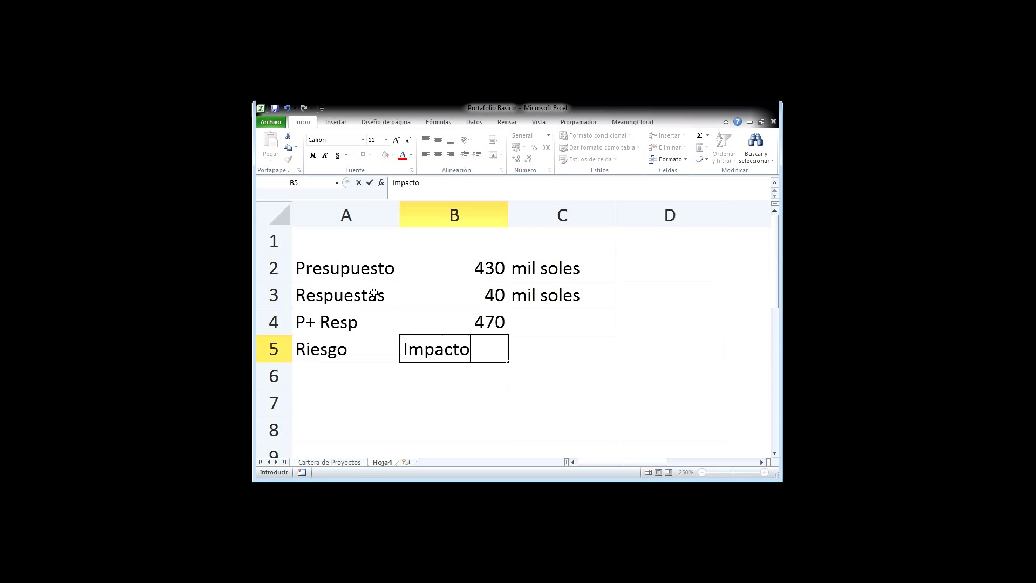
pyautogui.press('Return')
pyautogui.write('M')
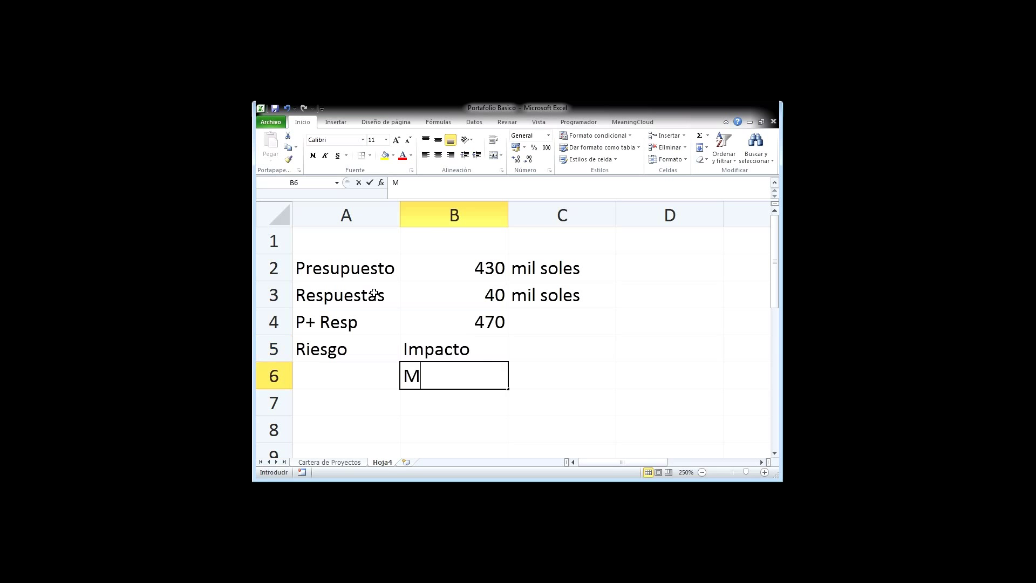
pyautogui.press('BackSpace')
pyautogui.write('Probabil')
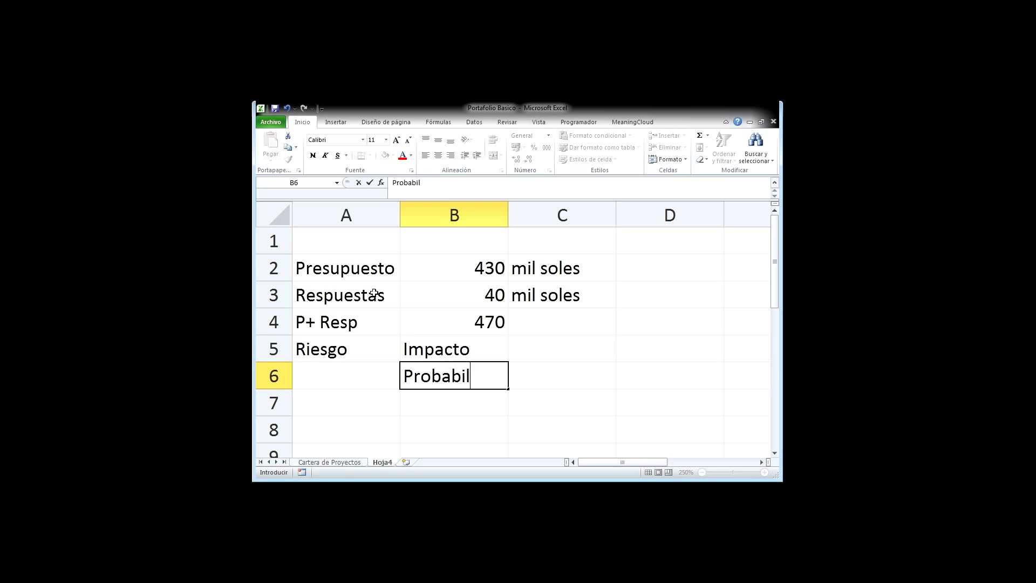
pyautogui.write('idad')
# Set the impact in C5 to 45% and add the note "del alcance" in D5.
pyautogui.press('Right')
pyautogui.press('Up')
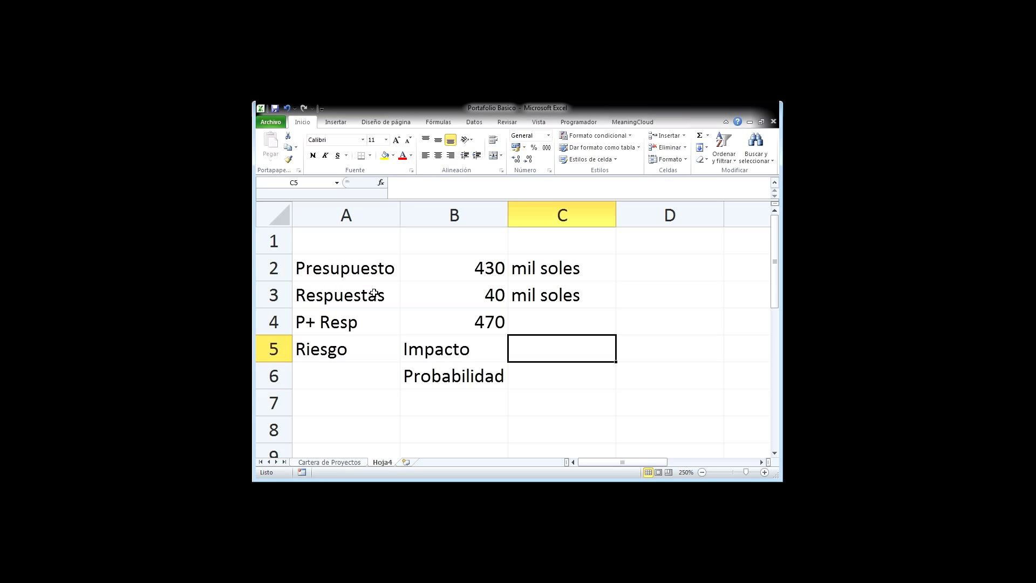
pyautogui.write('45%')
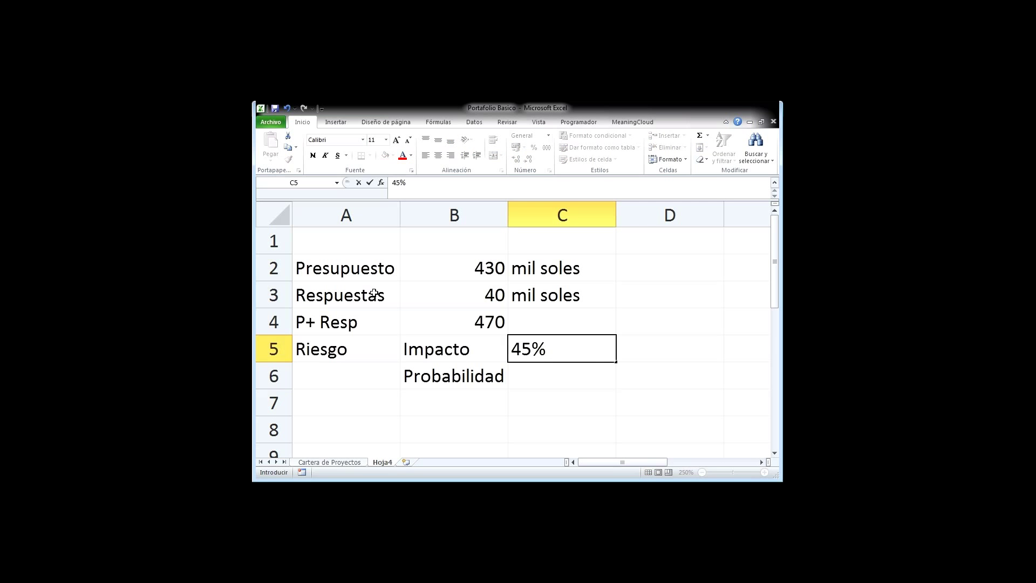
pyautogui.press('Right')
pyautogui.write('del alcance')
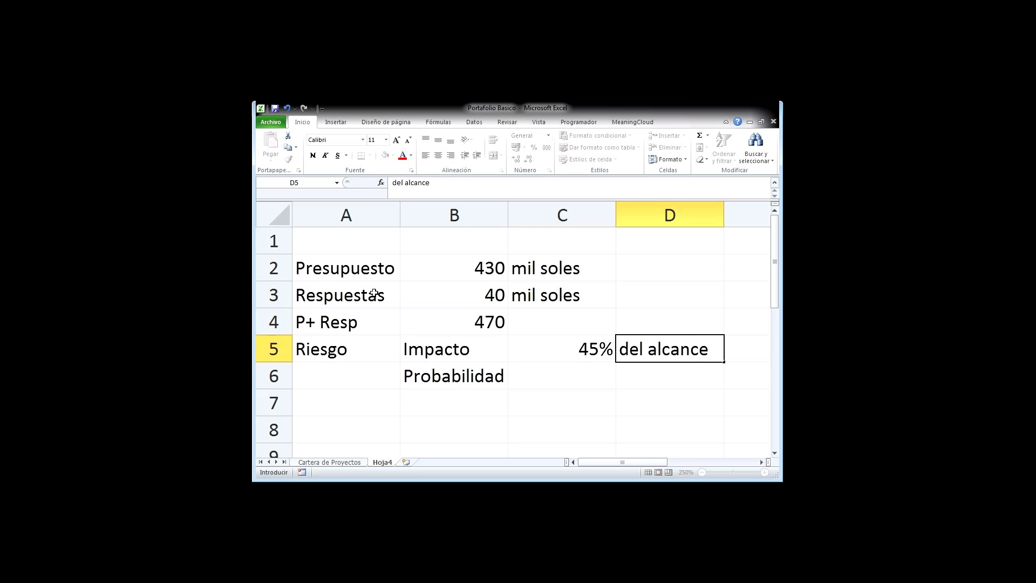
pyautogui.press('Return')
# Set the probability in C6 to 30%.
pyautogui.press('Left')
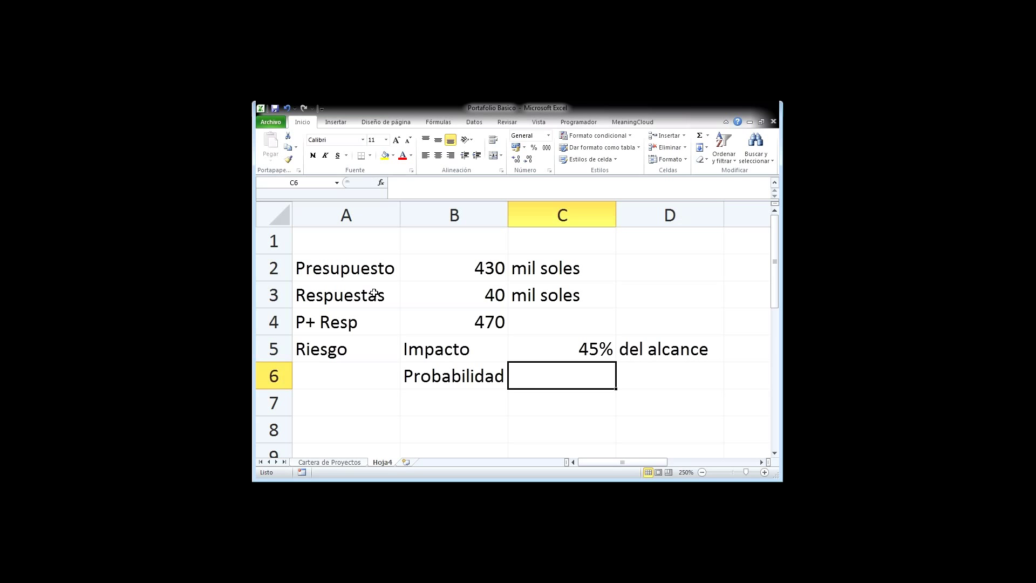
pyautogui.write('30%')
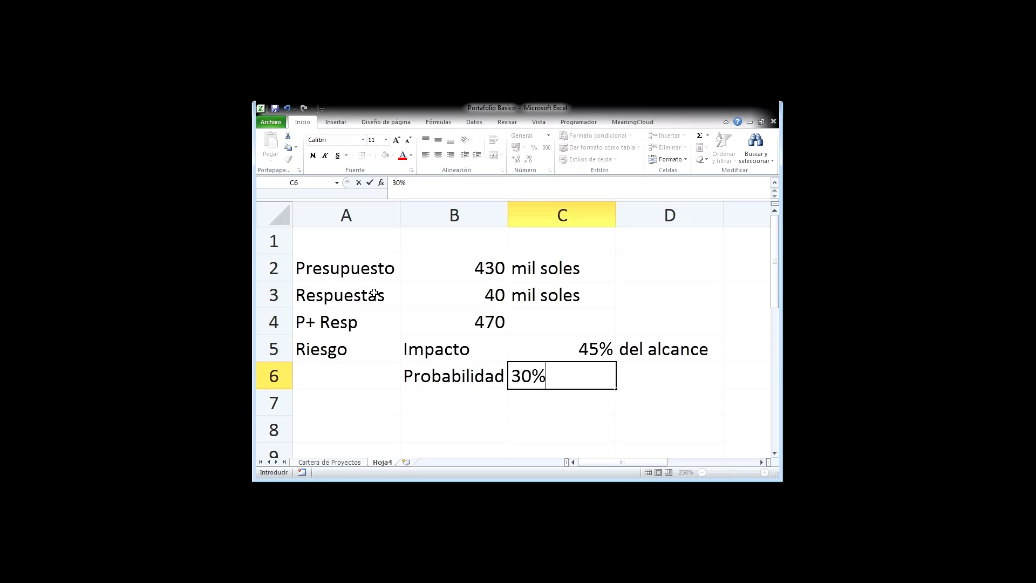
pyautogui.press('Return')
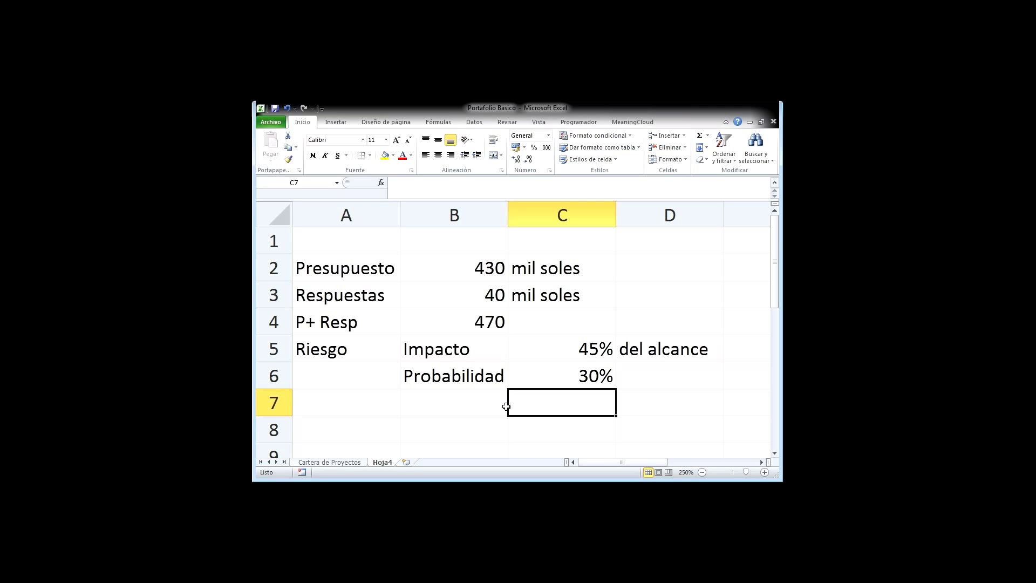
# Multiply impact by probability in C7 with the formula =C5*C6.
pyautogui.press('Up')
pyautogui.press('Right')
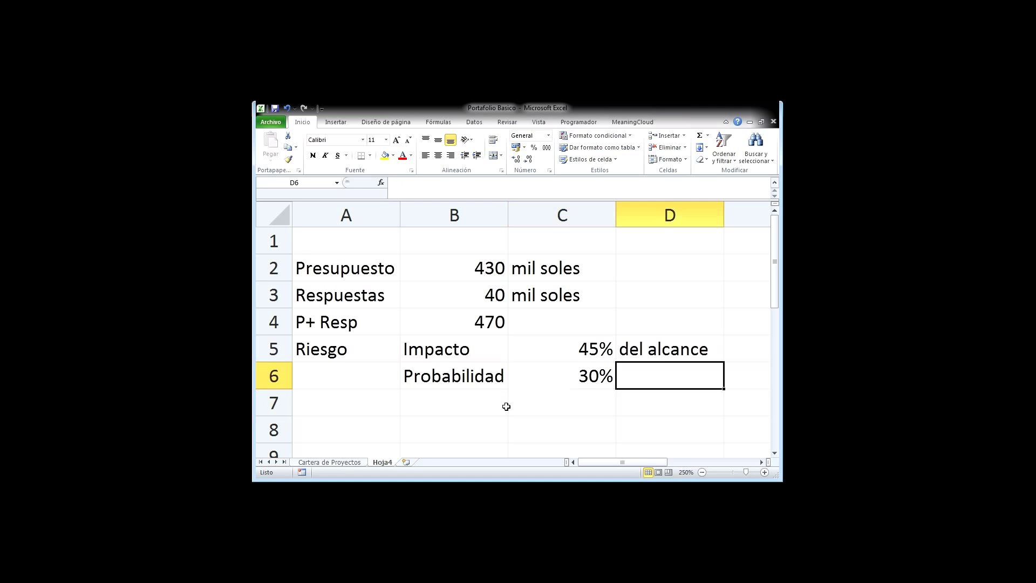
pyautogui.press('Up')
pyautogui.press('Left')
pyautogui.press('Down')
pyautogui.press('Down')
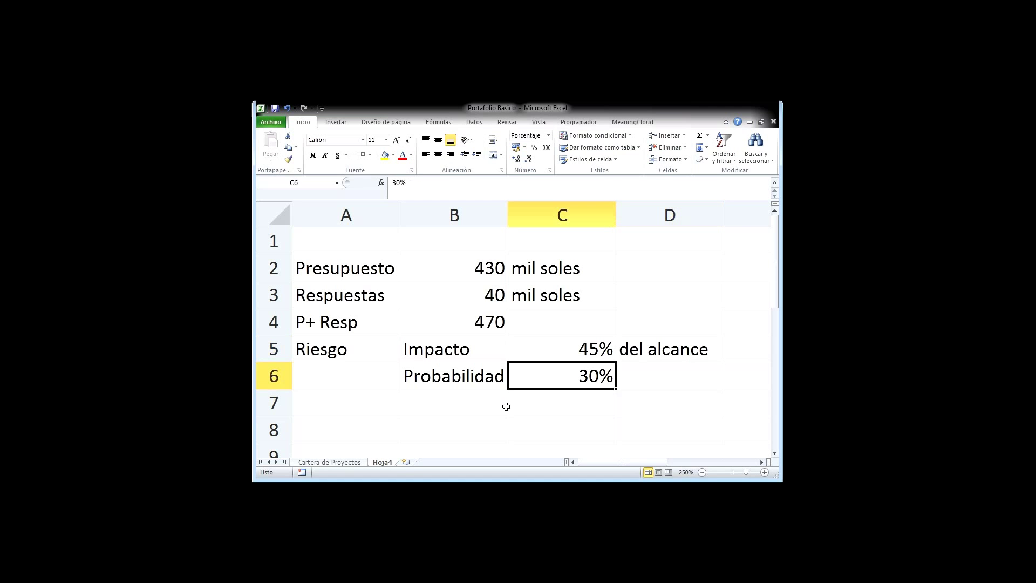
pyautogui.write('=')
pyautogui.press('Up')
pyautogui.press('Up')
pyautogui.write('*')
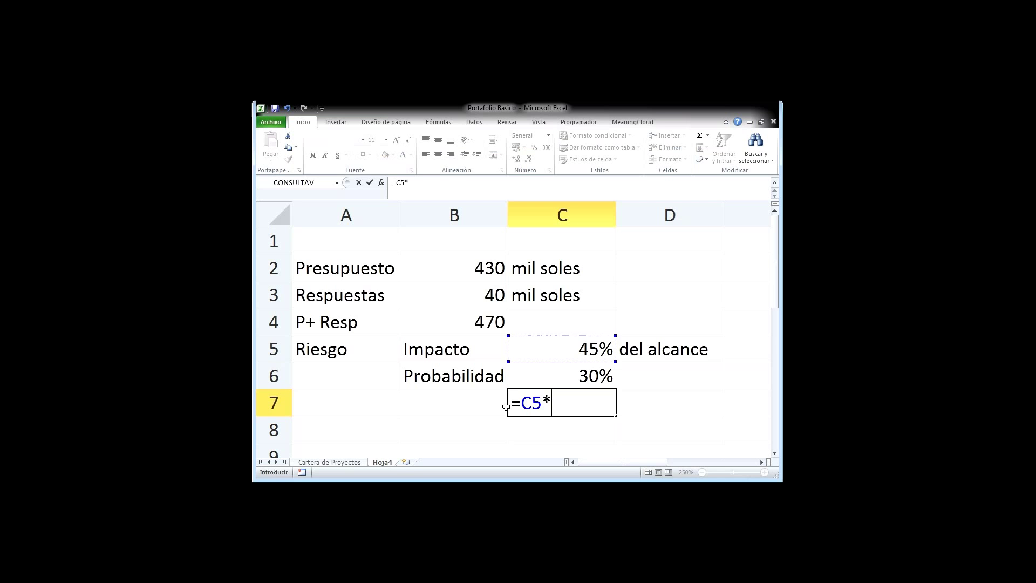
pyautogui.press('Up')
pyautogui.press('Return')
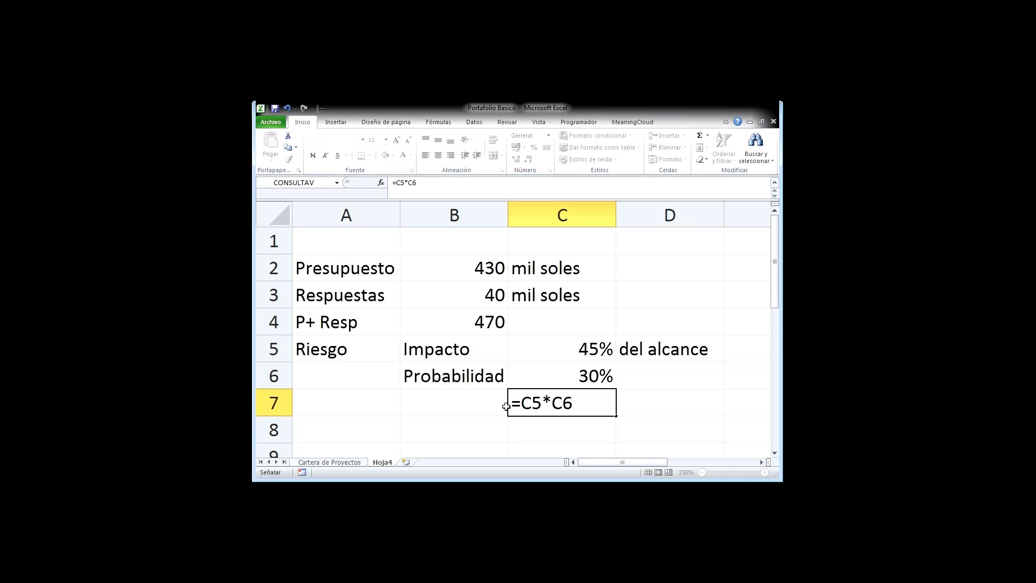
pyautogui.press('Return')
# Enter the note "del alcance" in D7 beside the impact-times-probability result.
pyautogui.press('Right')
pyautogui.press('Up')
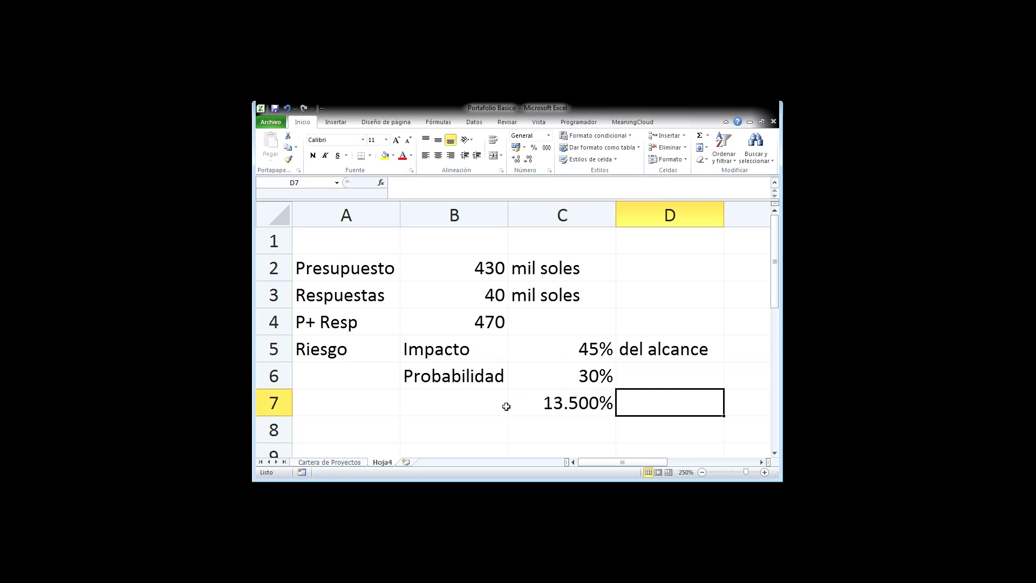
pyautogui.write('del alcance')
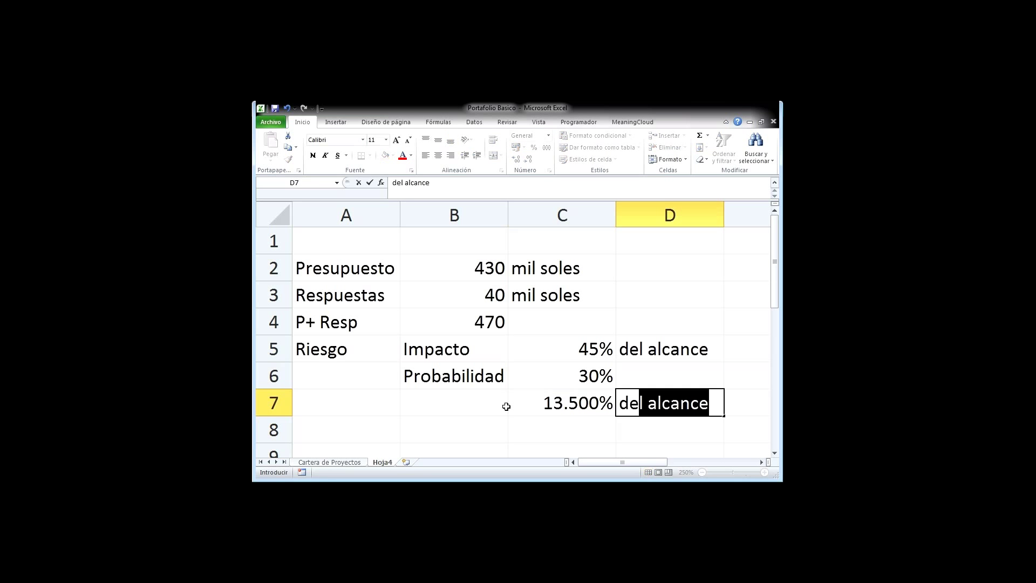
pyautogui.press('Return')
# Calculate the risk amount in C8 from the risk percentage and the budget with the formula =C7*B2.
pyautogui.press('Left')
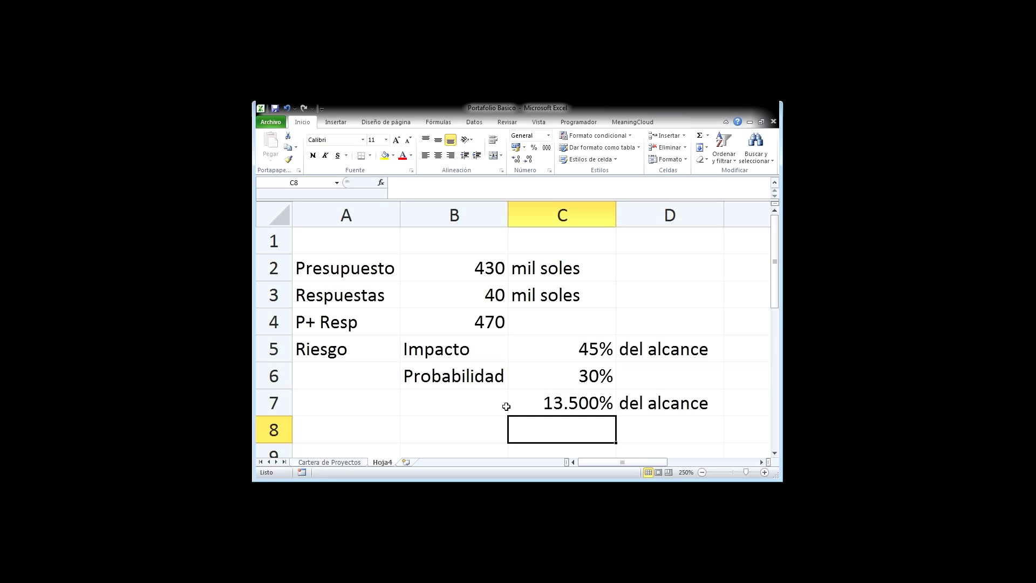
pyautogui.write('=')
pyautogui.press('Up')
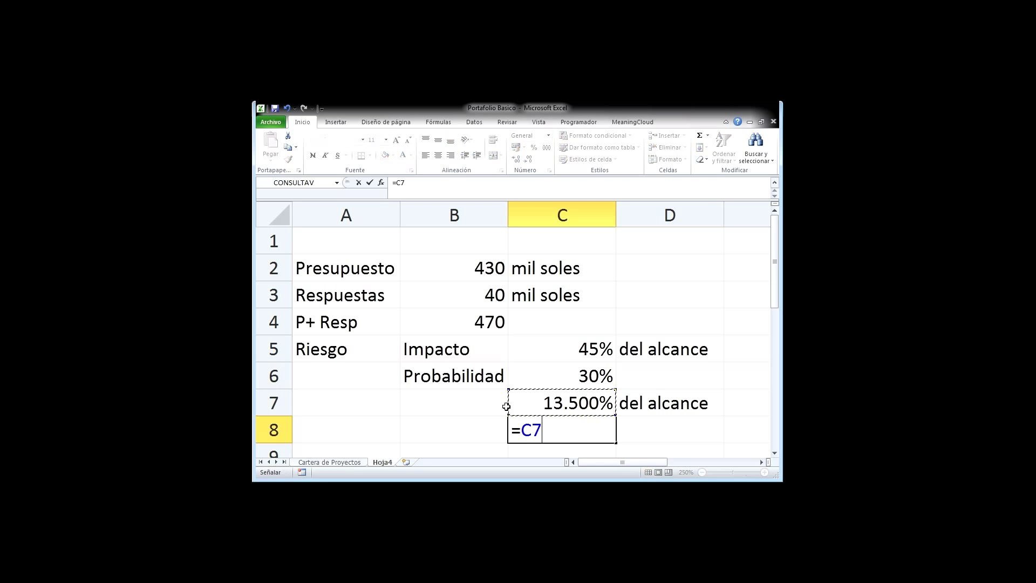
pyautogui.write('*')
pyautogui.click(475, 272)
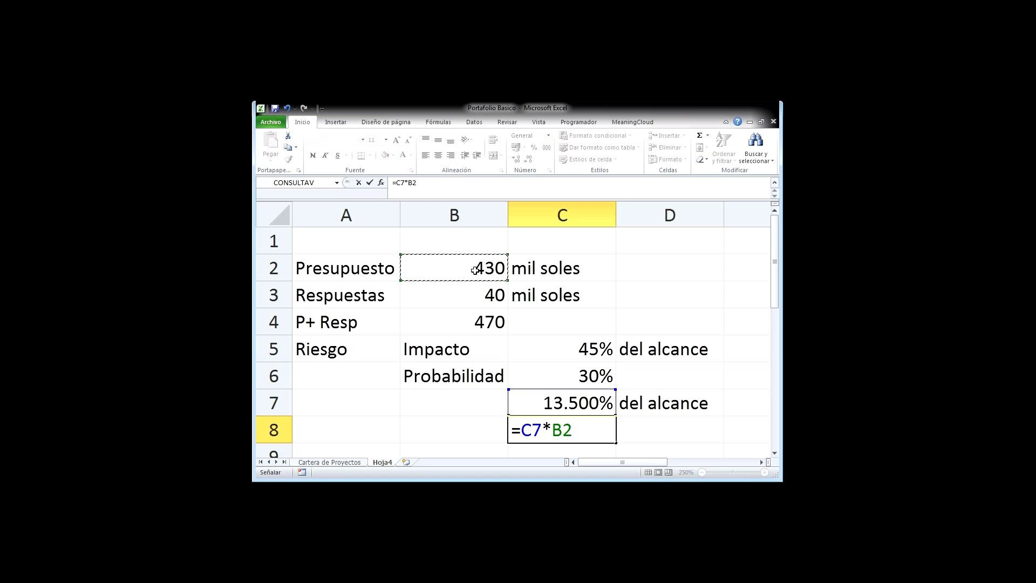
pyautogui.press('Return')
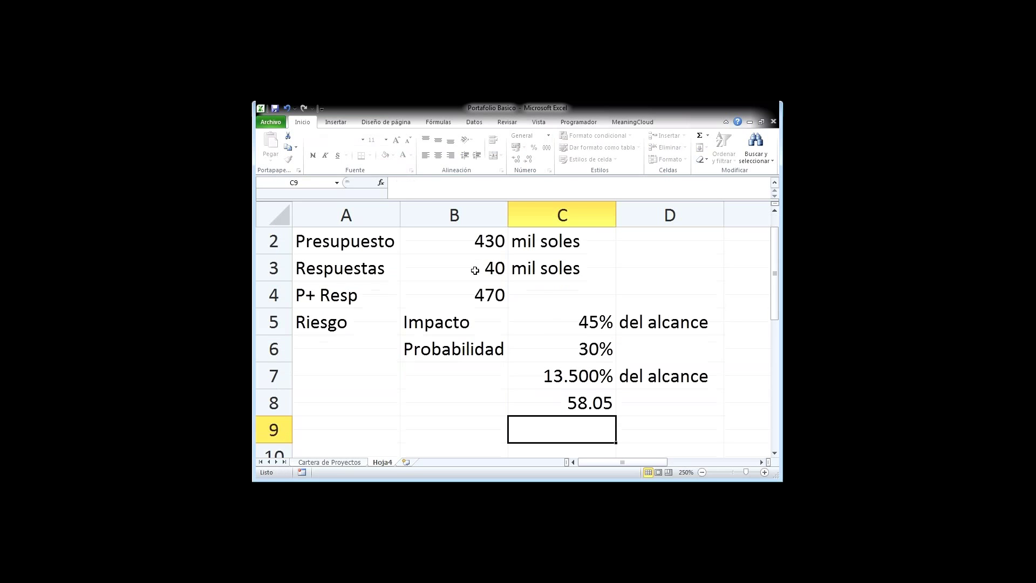
# Enter the unit "mil soles" in D8 beside the calculated risk amount.
pyautogui.press('Up')
pyautogui.press('Right')
pyautogui.write('mil soles')
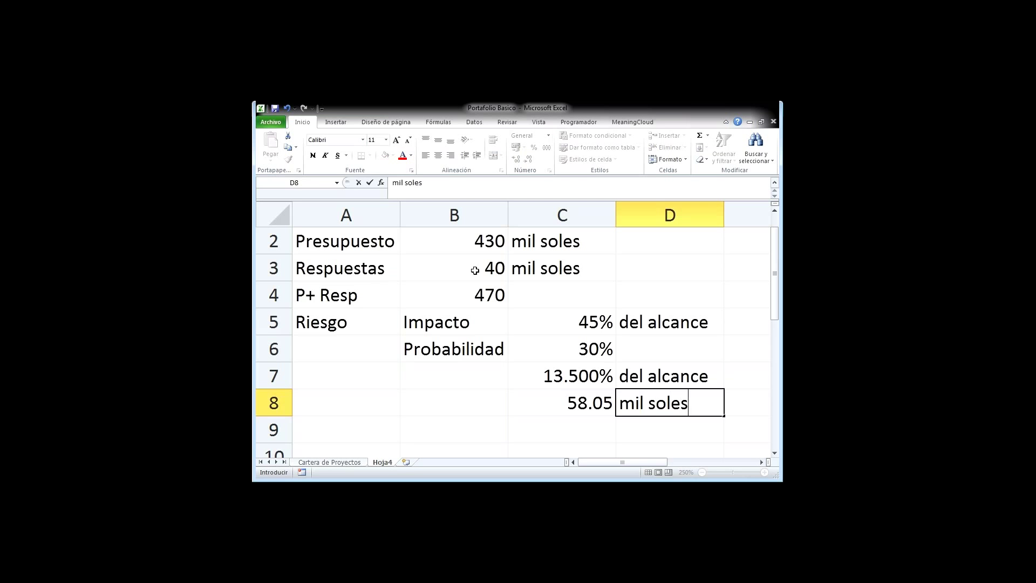
pyautogui.press('Return')
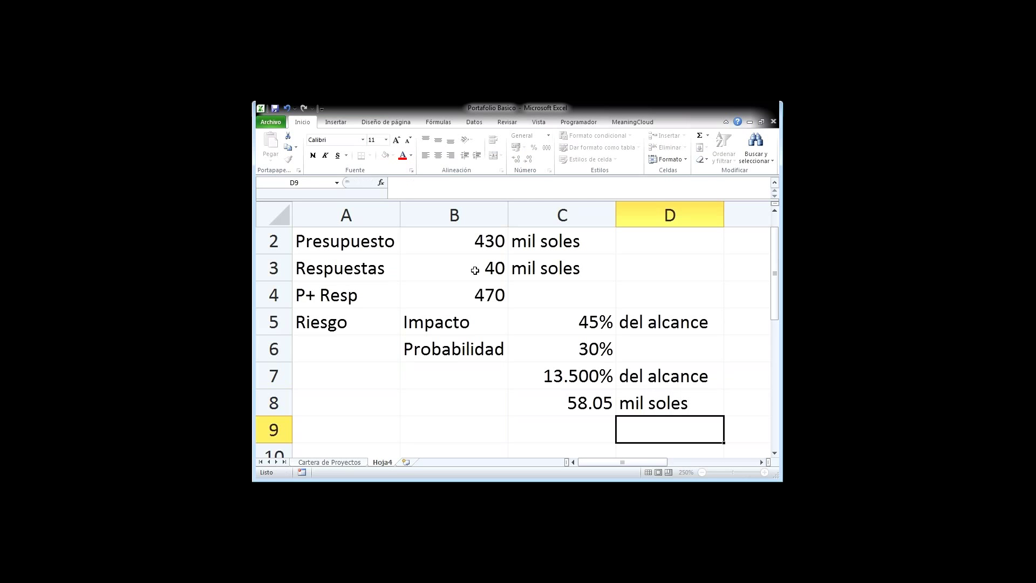
# Label the risk amount row "Eventual daño" in B8.
pyautogui.press('Left')
pyautogui.press('Left')
pyautogui.press('Up')
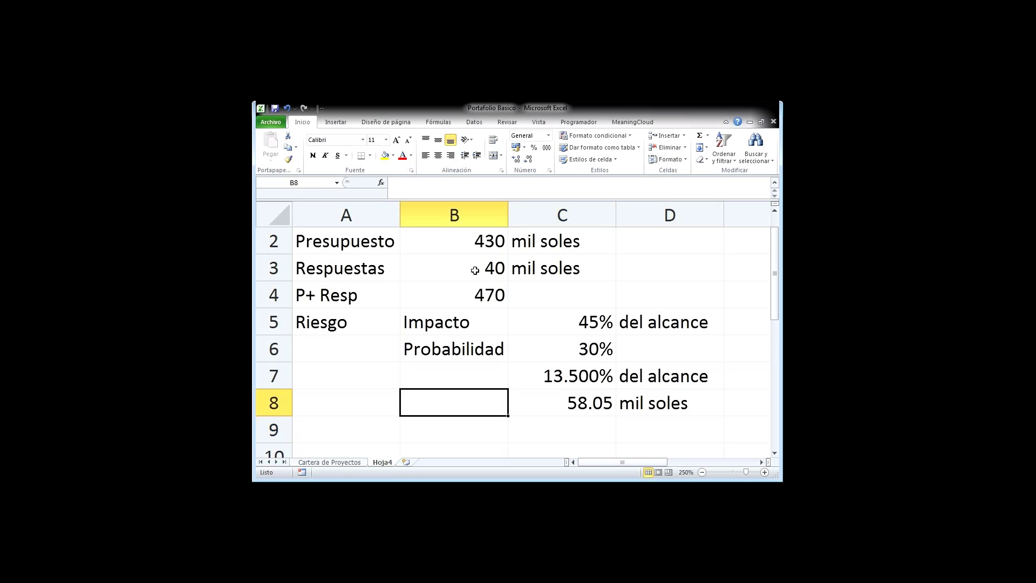
pyautogui.write('Evental')
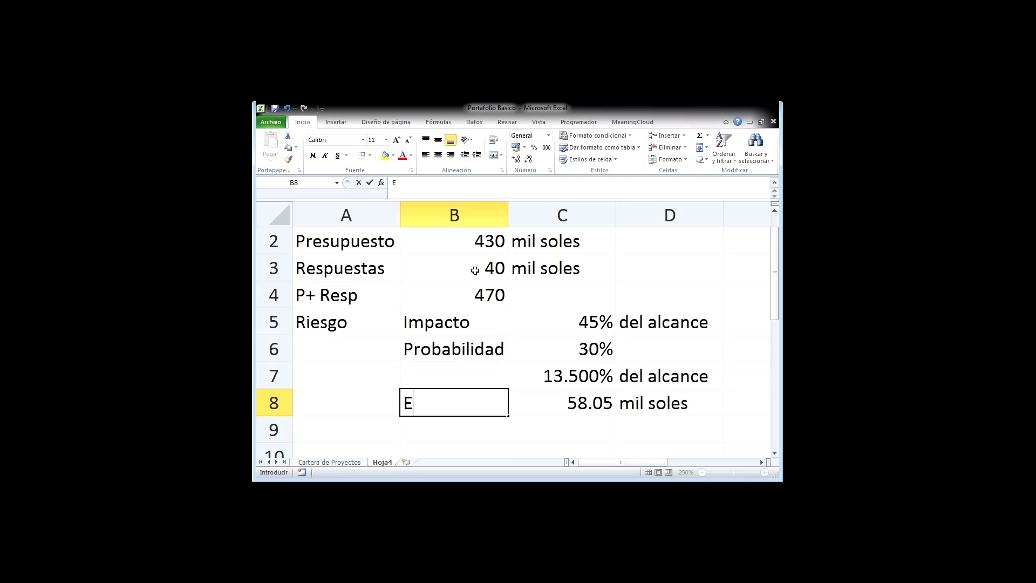
pyautogui.press('BackSpace')
pyautogui.press('BackSpace')
pyautogui.write('ual daño')
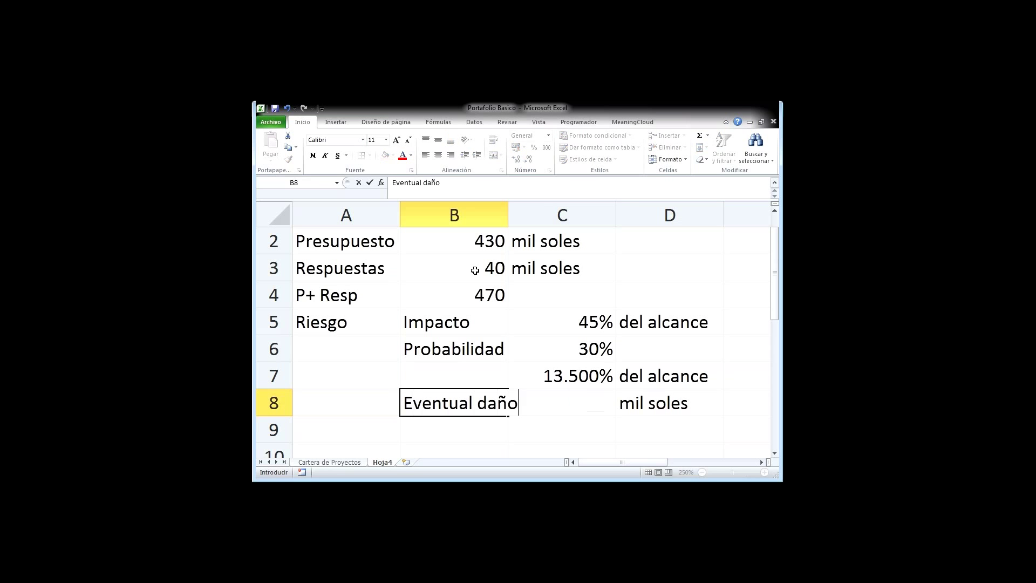
pyautogui.press('Return')
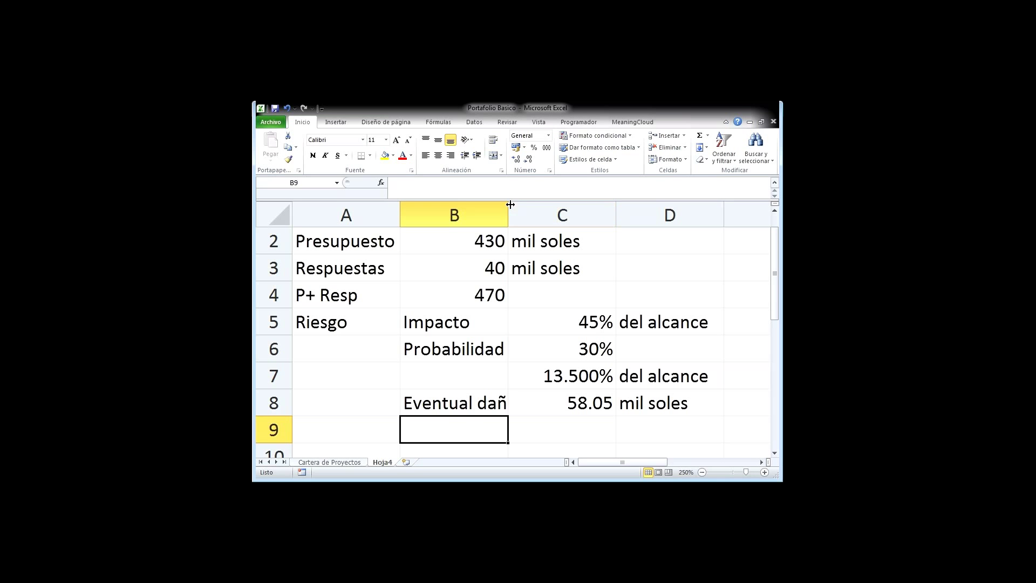
# Widen column B so the "Eventual daño" label fits fully in its cell.
pyautogui.moveTo(510, 205); pyautogui.dragTo(521, 206)
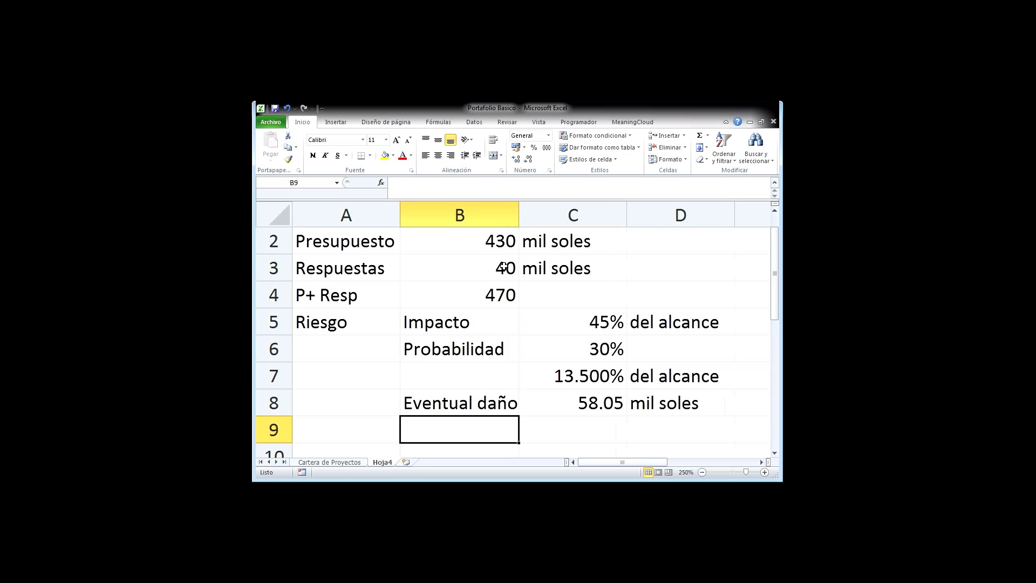
# Review the budget in B2 and its unit, and check the column C risk formulas down to the eventual damage in C8.
pyautogui.click(474, 244)
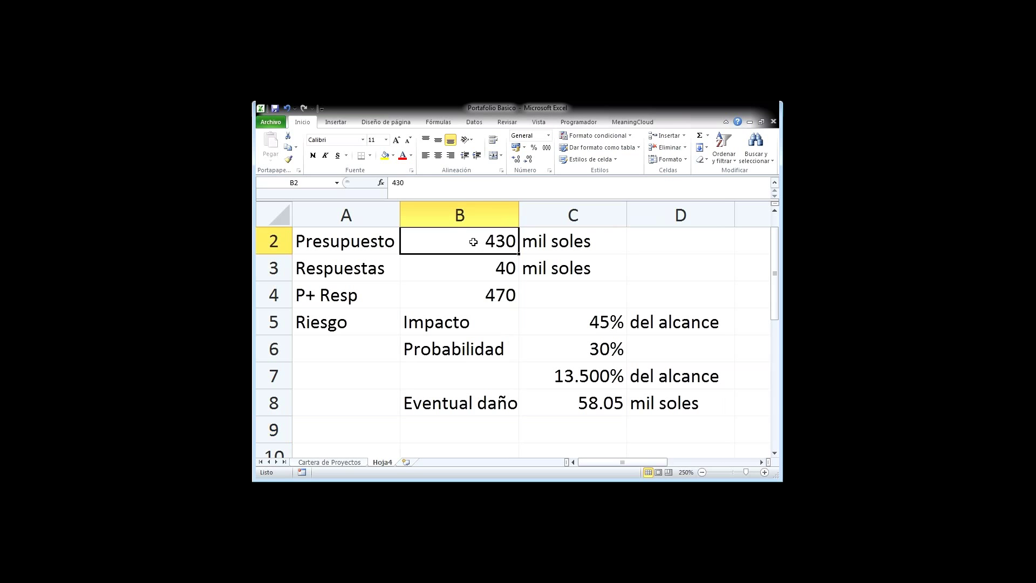
pyautogui.press('Right')
pyautogui.press('Right')
pyautogui.press('Left')
pyautogui.press('Down')
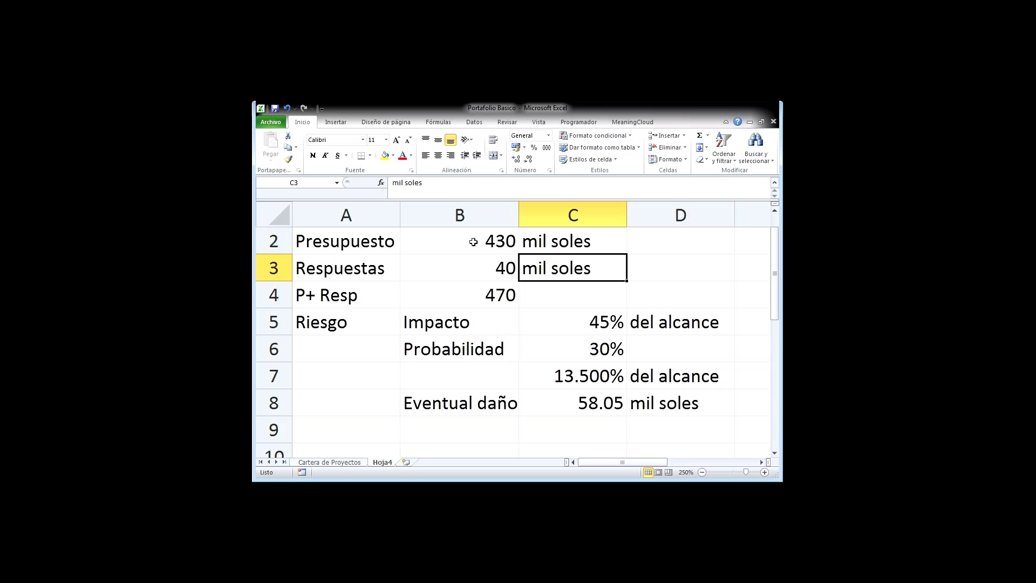
pyautogui.press('Down')
pyautogui.press('Down')
pyautogui.press('Down')
pyautogui.press('Down')
pyautogui.press('Down')
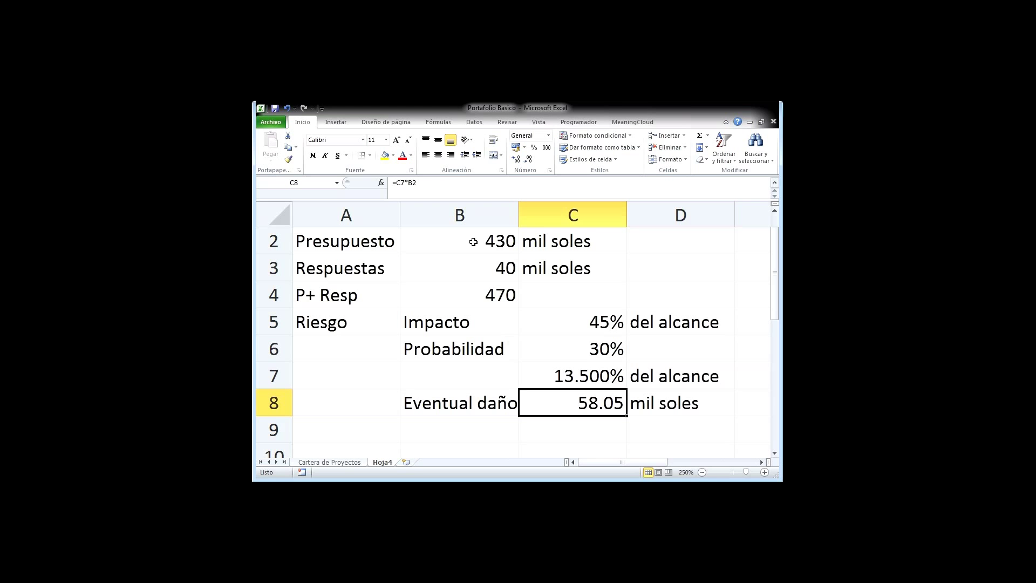
pyautogui.press('Up')
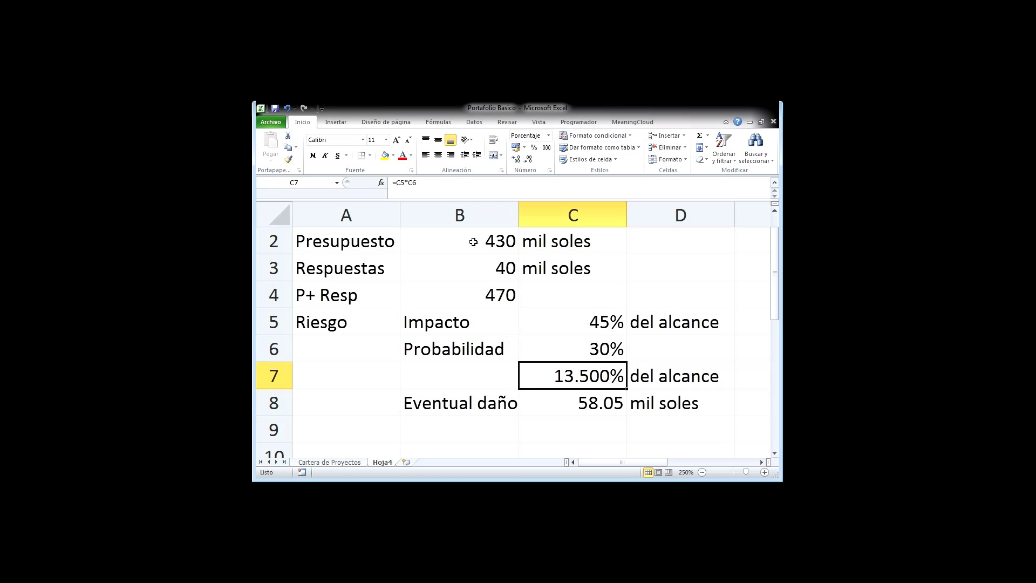
pyautogui.press('Up')
pyautogui.press('Up')
pyautogui.press('Up')
pyautogui.press('Up')
# Trace how the budget in B2 relates to the risk percentage in C7 and the eventual damage in C8.
pyautogui.click(473, 242)
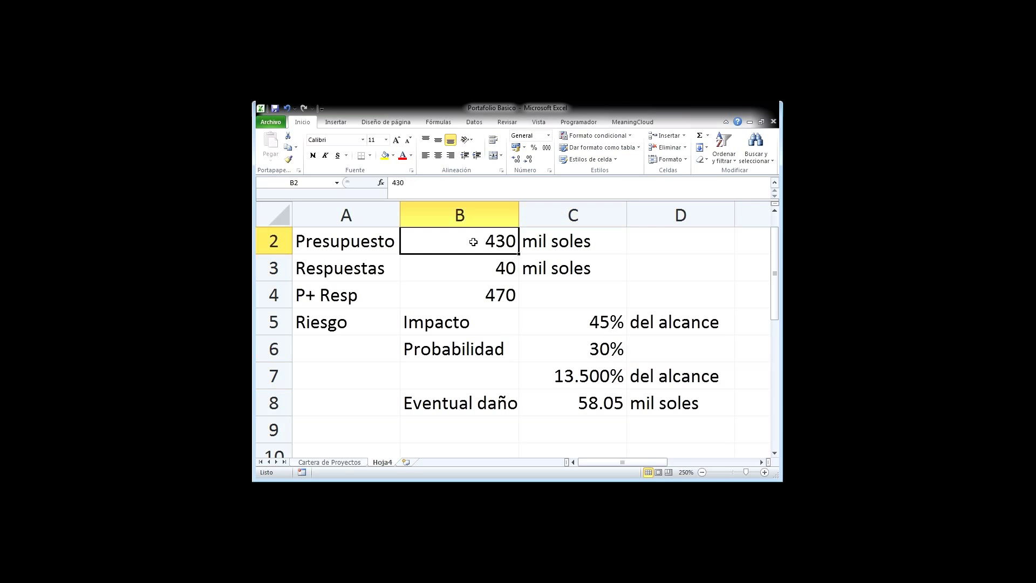
pyautogui.press('Down')
pyautogui.press('Down')
pyautogui.press('Down')
pyautogui.press('Down')
pyautogui.press('Down')
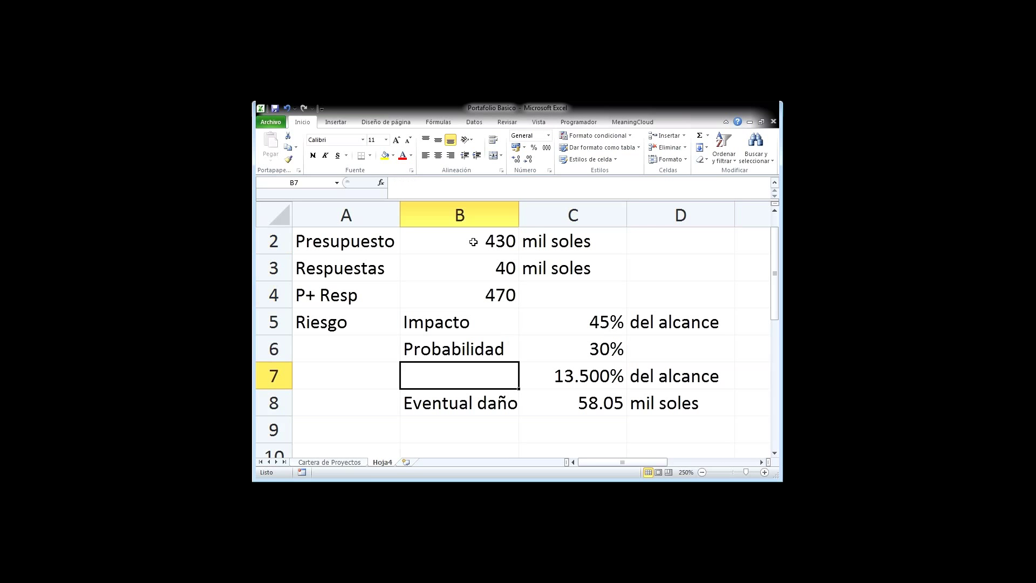
pyautogui.press('Right')
pyautogui.press('Down')
pyautogui.press('Up')
pyautogui.press('Up')
pyautogui.press('Up')
pyautogui.press('Up')
pyautogui.press('Up')
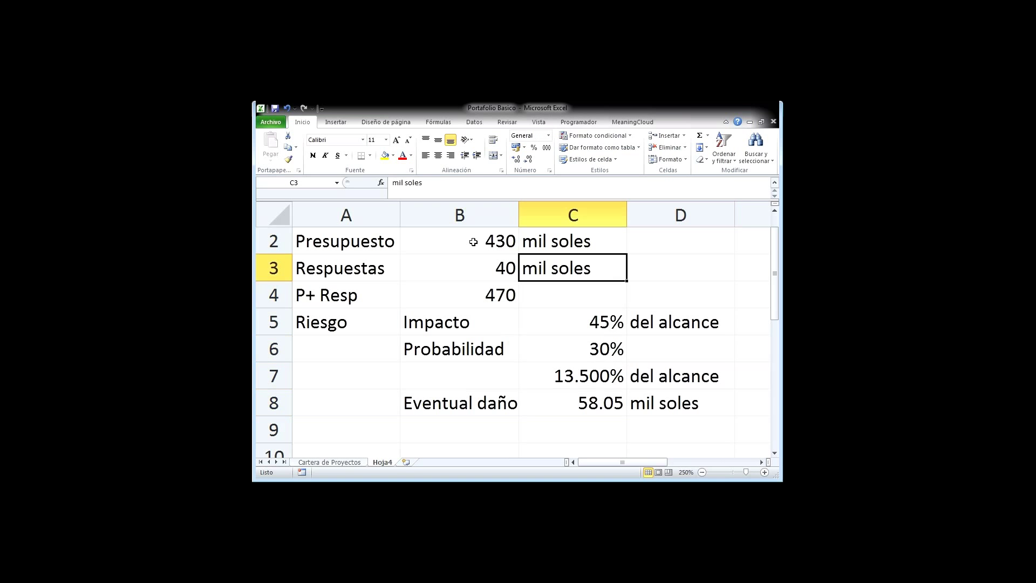
pyautogui.press('Up')
pyautogui.press('Left')
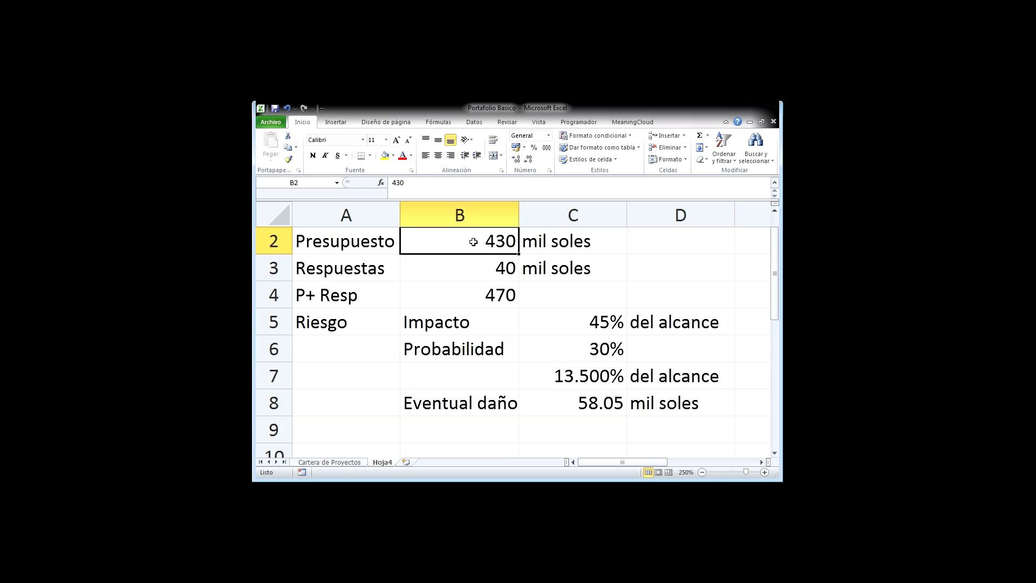
# Compare the impact percentage, the budget and the response cost in B3 with the eventual damage in C8.
pyautogui.click(593, 355)
pyautogui.click(576, 324)
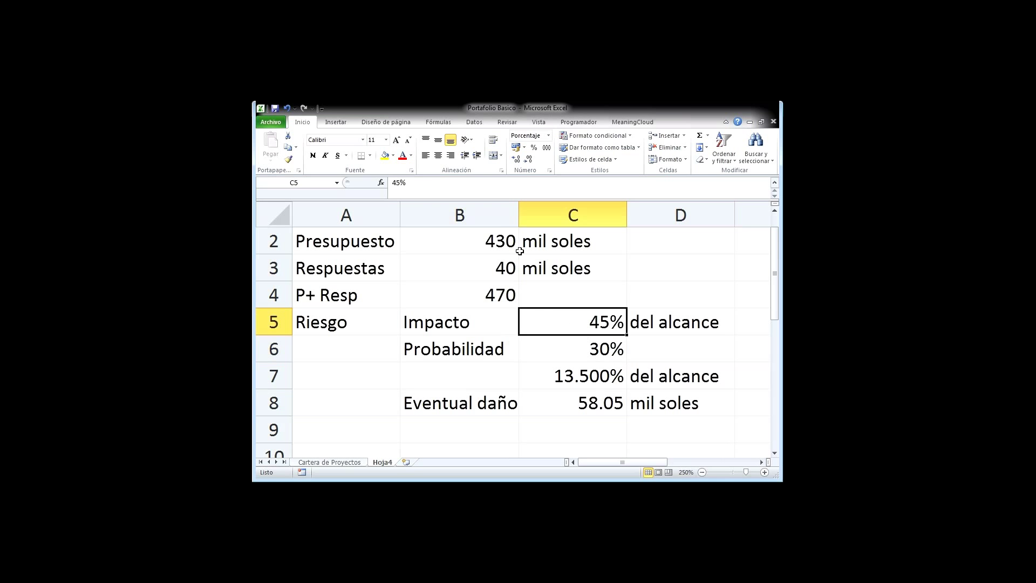
pyautogui.click(500, 236)
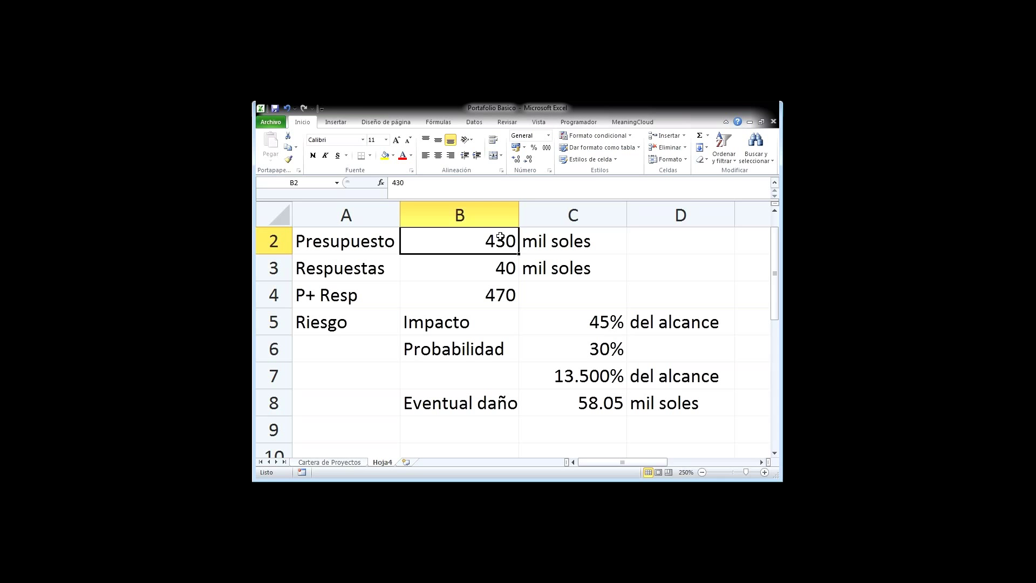
pyautogui.press('Right')
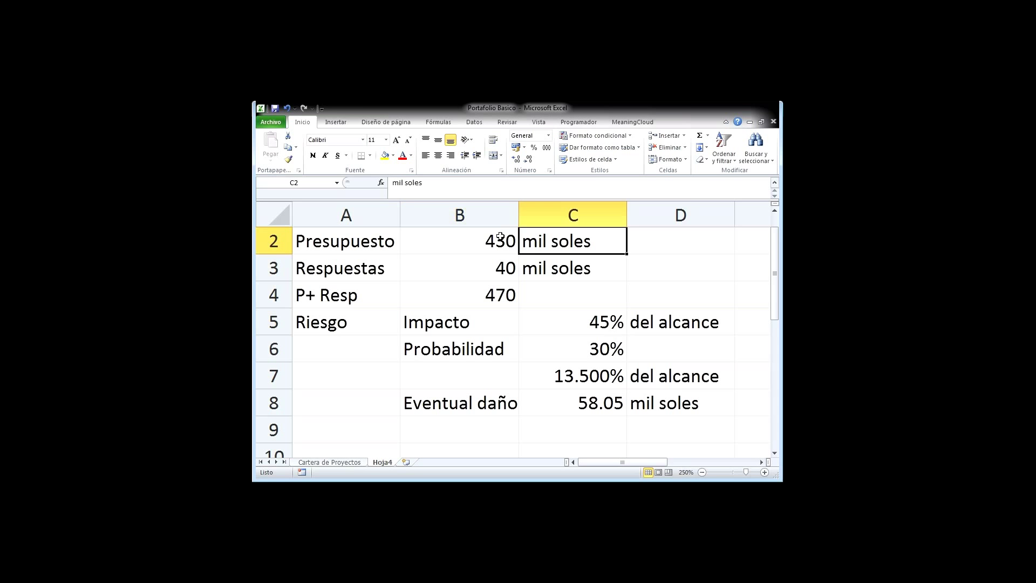
pyautogui.click(599, 394)
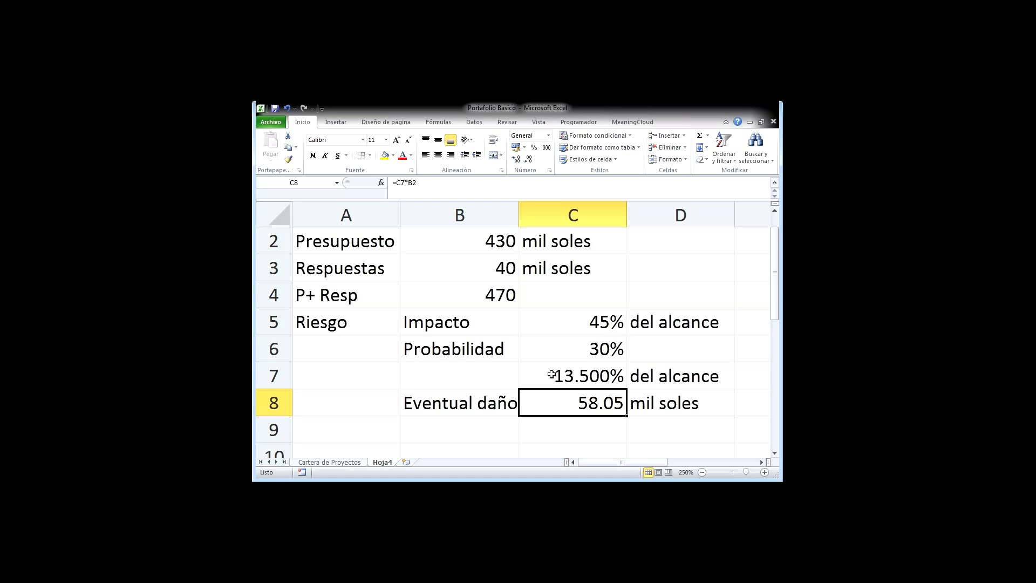
pyautogui.click(476, 275)
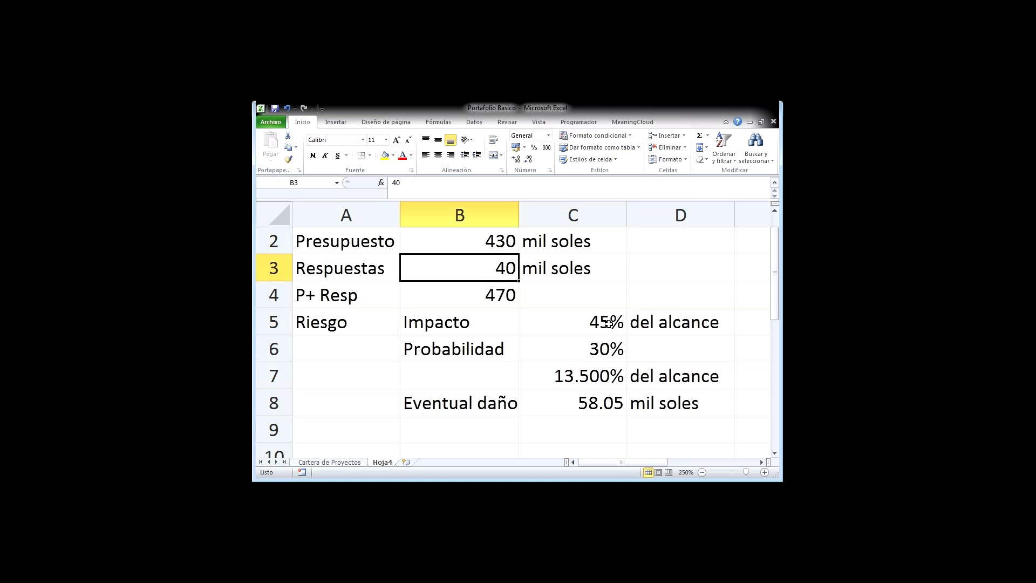
pyautogui.click(588, 400)
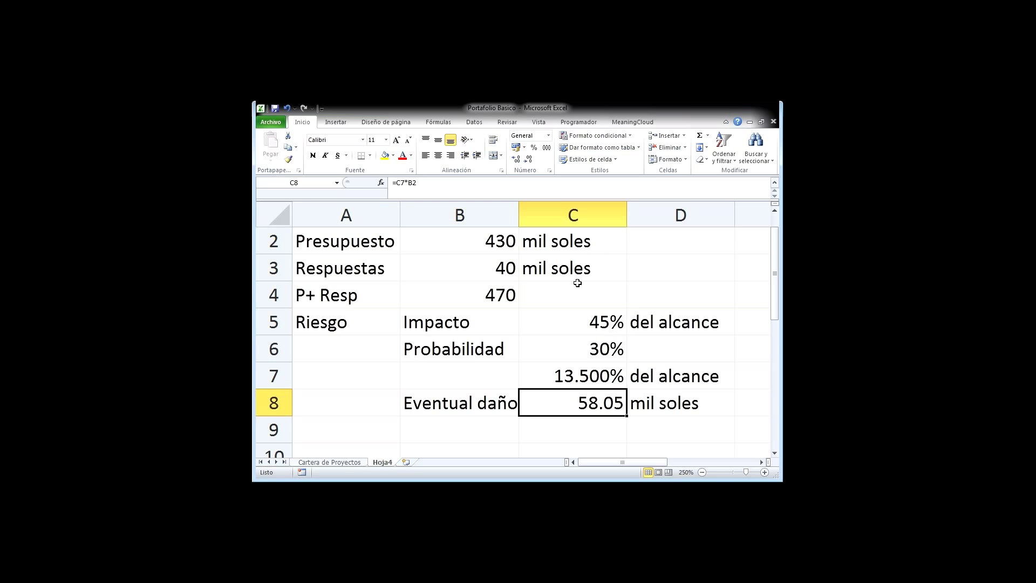
# Enter 100% in D2 beside the budget's unit.
pyautogui.click(635, 244)
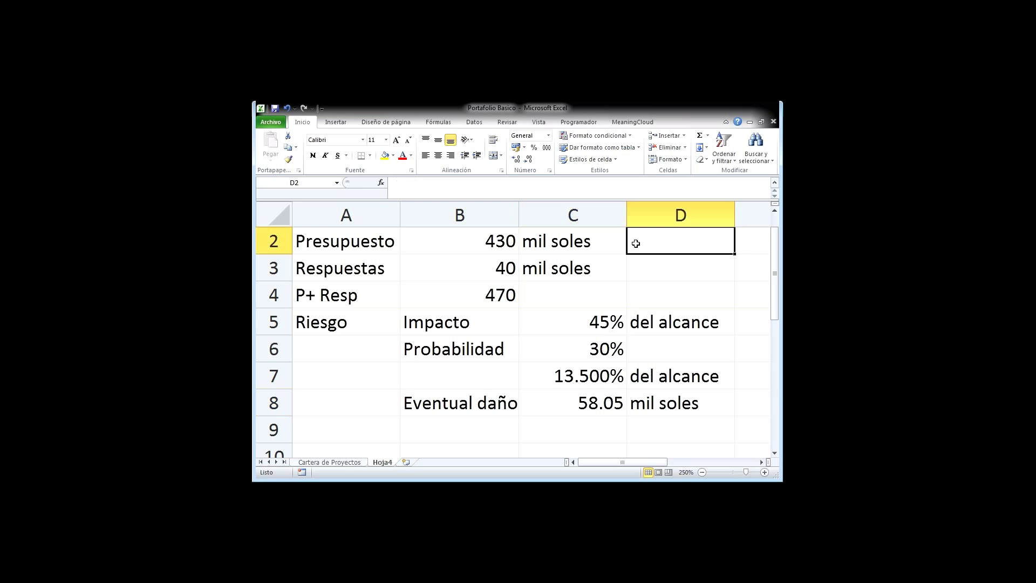
pyautogui.write('100%')
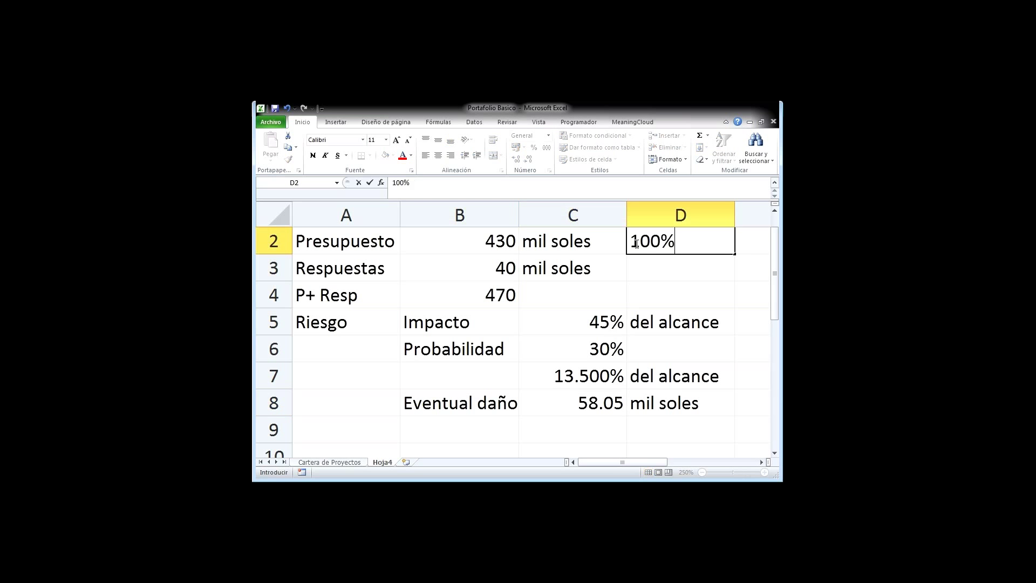
pyautogui.press('Return')
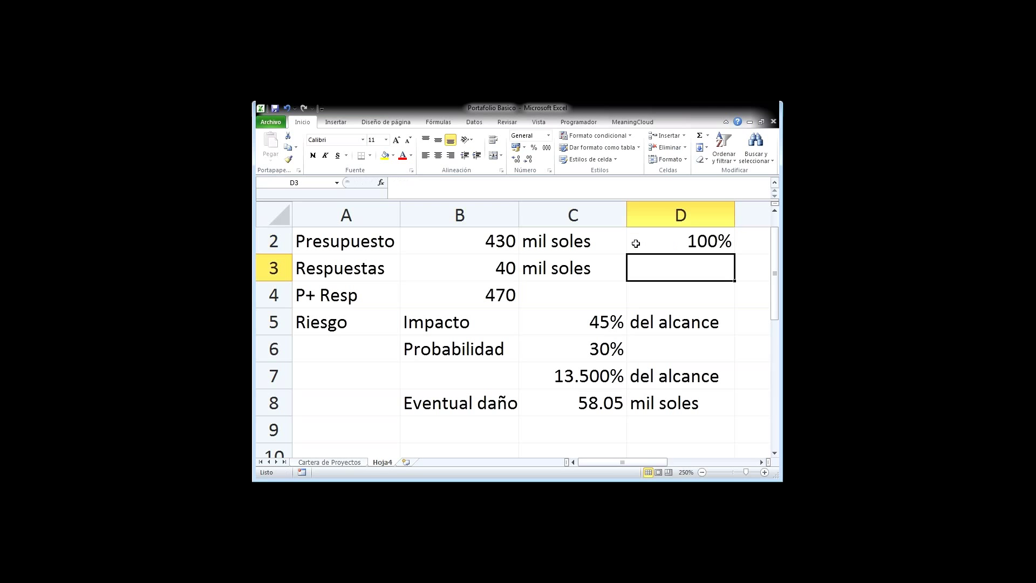
# Compare the "Respuestas" amount in row 3 with the "Eventual daño" amount in row 8.
pyautogui.press('Left')
pyautogui.press('Left')
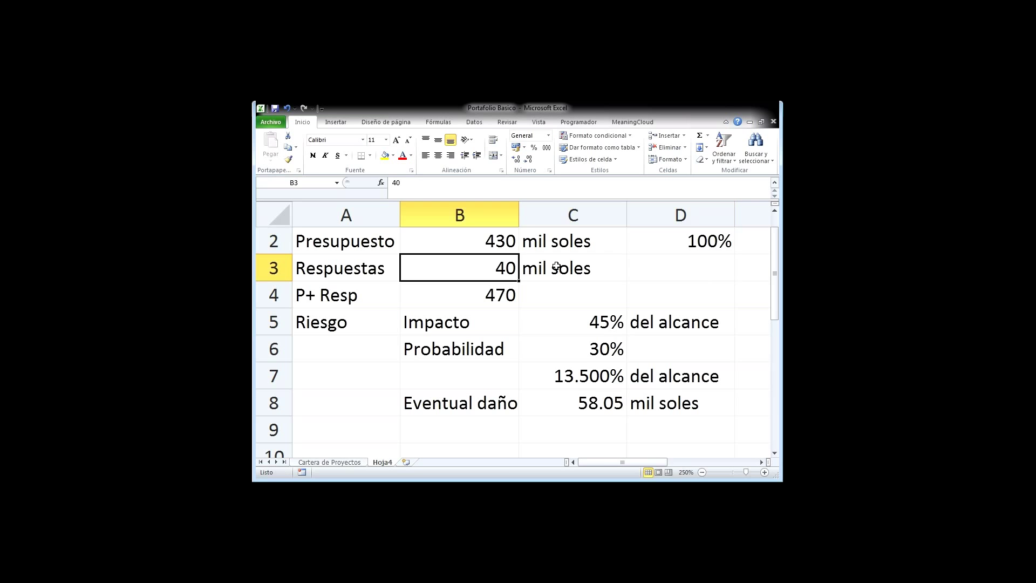
pyautogui.click(526, 266)
pyautogui.moveTo(526, 266); pyautogui.dragTo(463, 268)
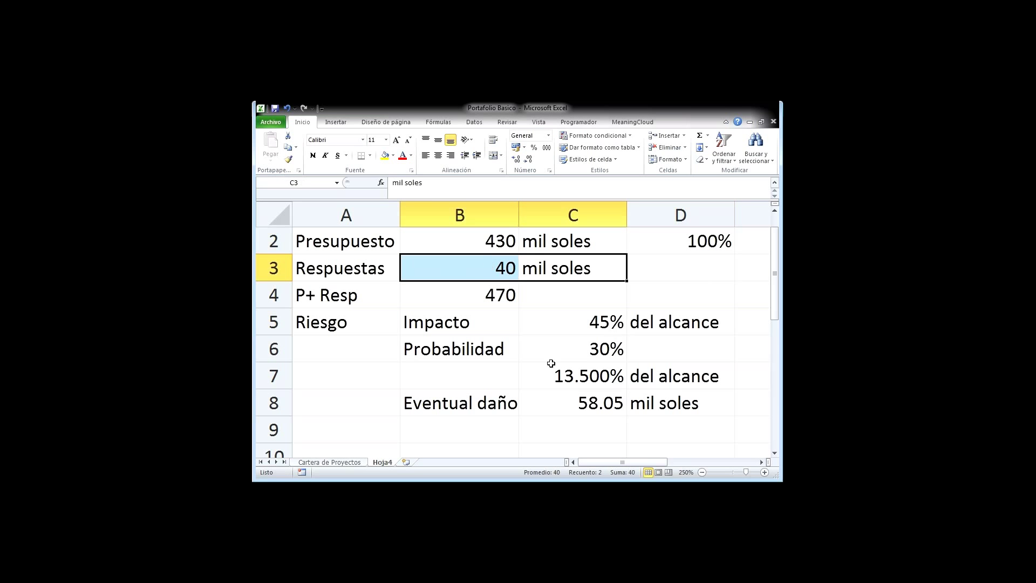
pyautogui.moveTo(580, 403); pyautogui.dragTo(654, 403)
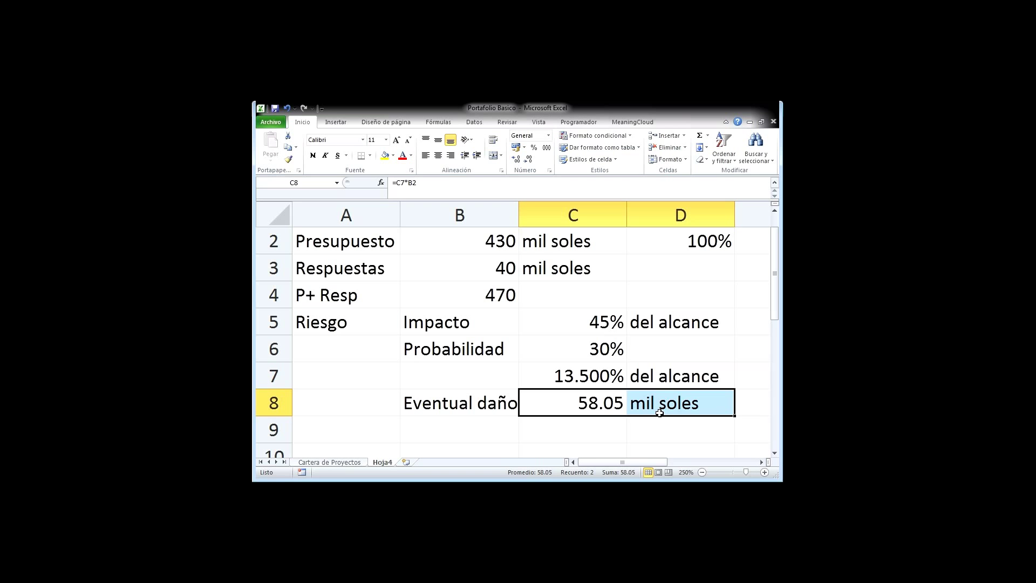
pyautogui.moveTo(540, 274); pyautogui.dragTo(384, 271)
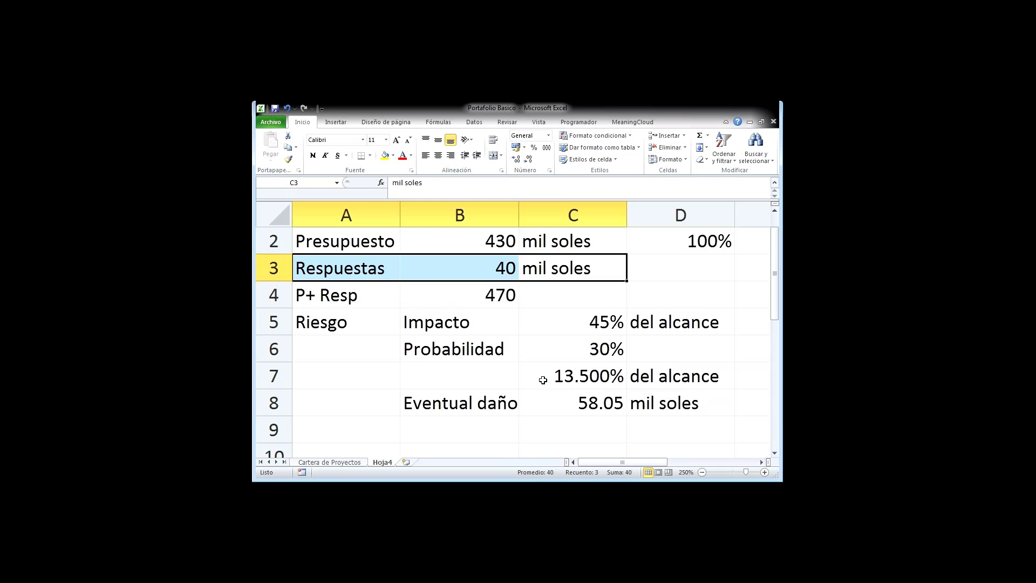
pyautogui.moveTo(650, 413); pyautogui.dragTo(503, 404)
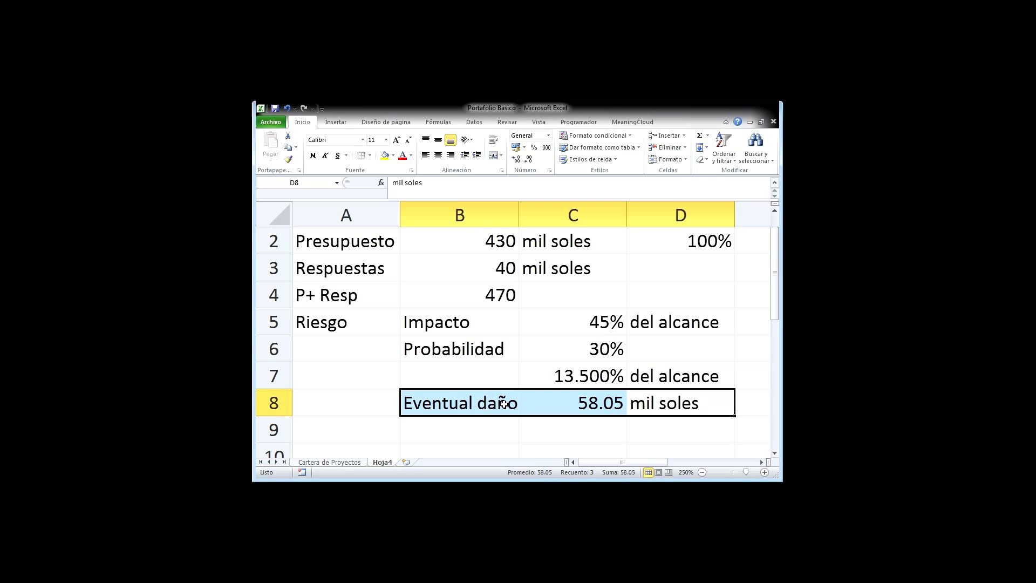
# Examine the risk percentage in C7, the probability in C6 and the eventual damage formula in C8.
pyautogui.press('Up')
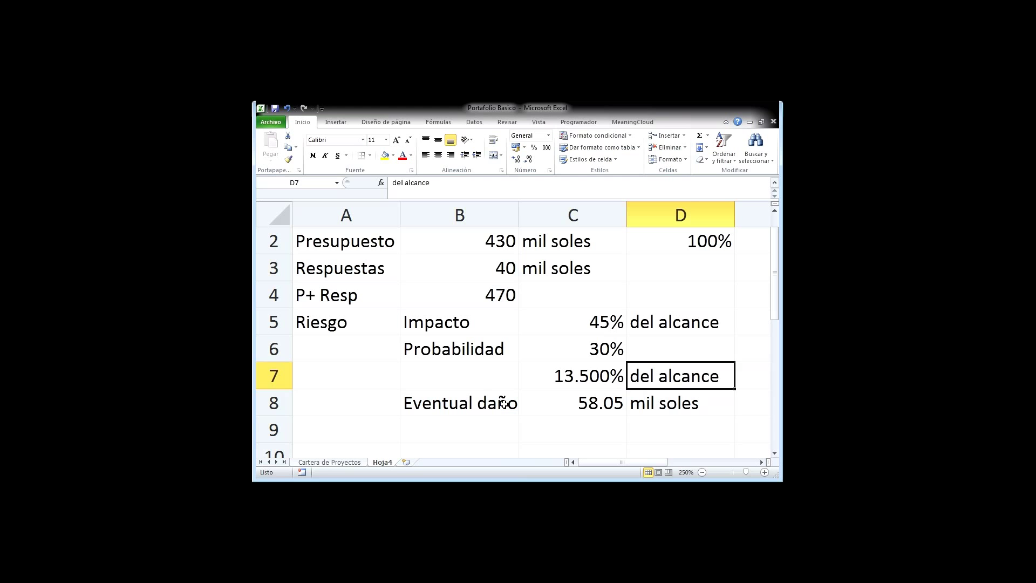
pyautogui.press('Down')
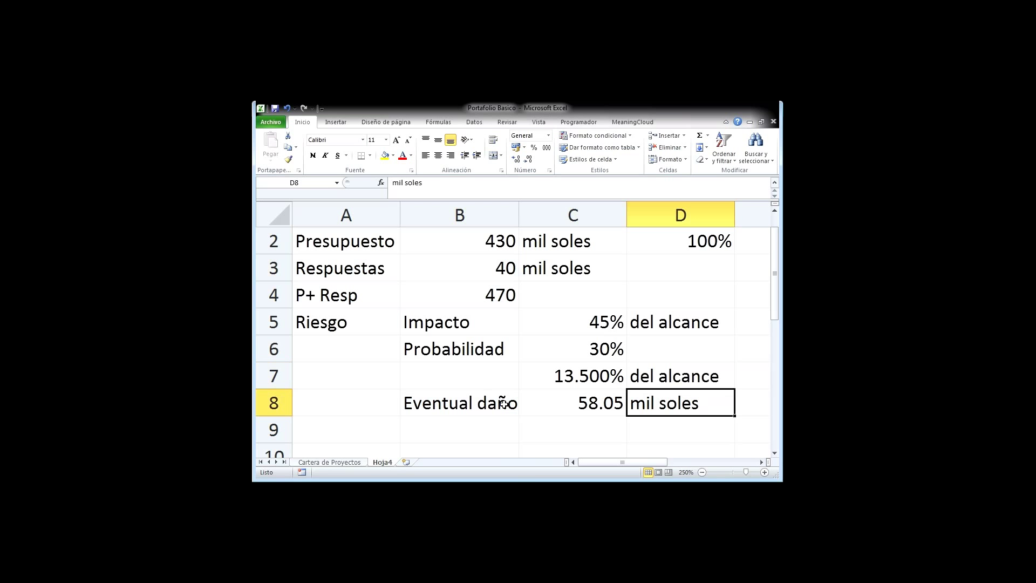
pyautogui.press('Left')
pyautogui.press('Right')
pyautogui.press('Left')
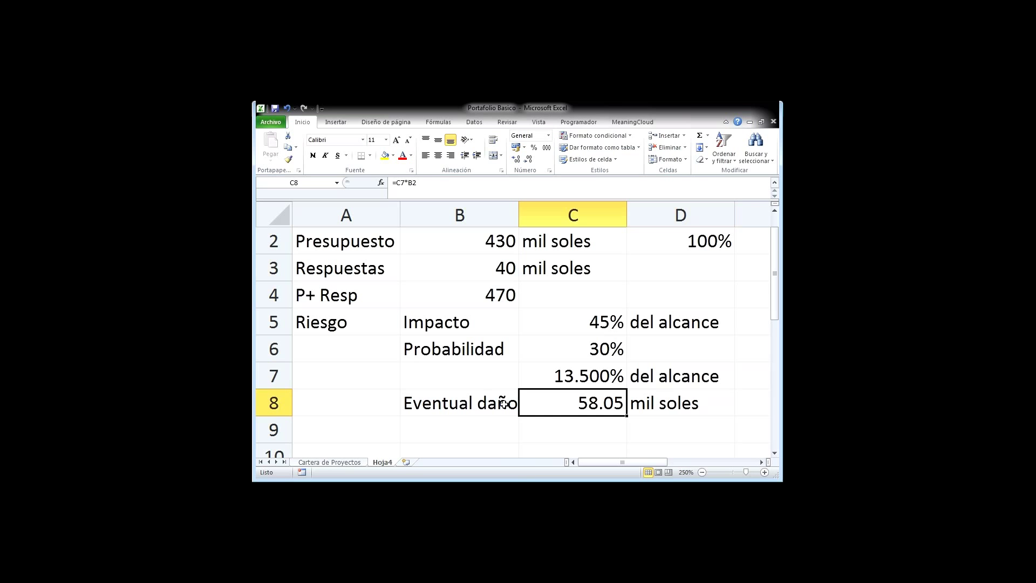
pyautogui.press('Up')
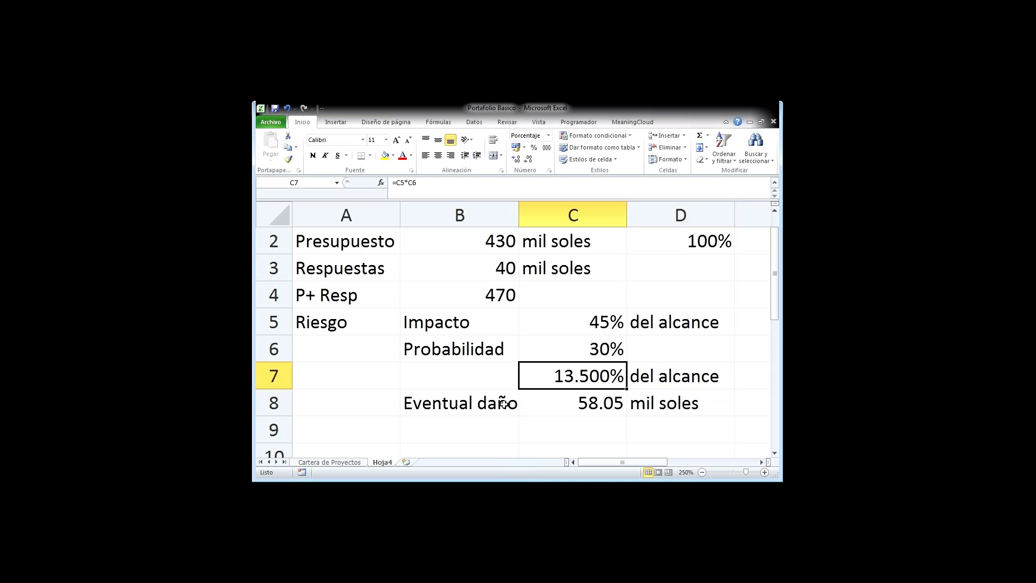
pyautogui.press('Left')
pyautogui.press('Right')
pyautogui.press('Left')
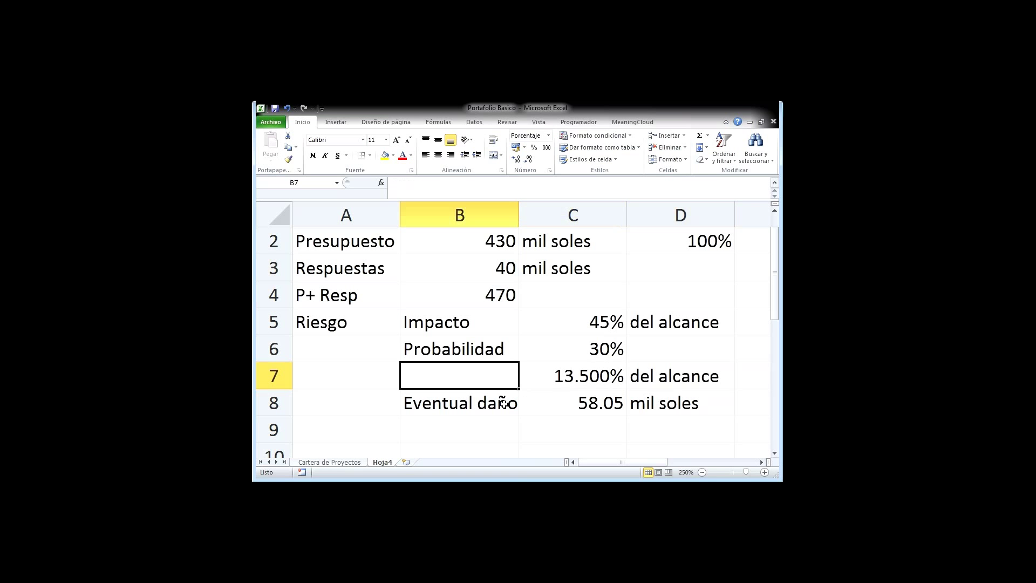
pyautogui.press('Right')
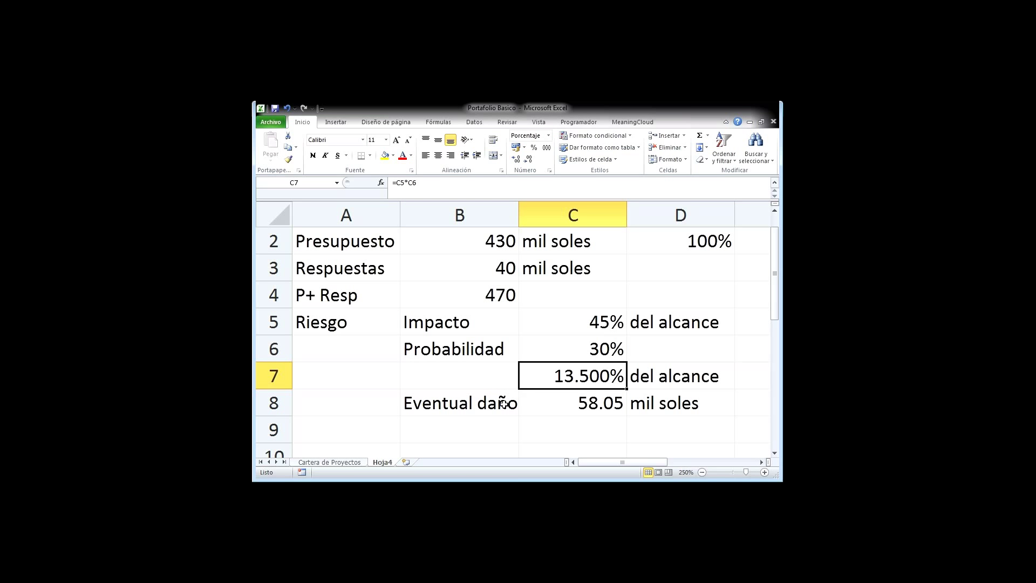
pyautogui.press('Down')
pyautogui.press('Up')
pyautogui.press('Up')
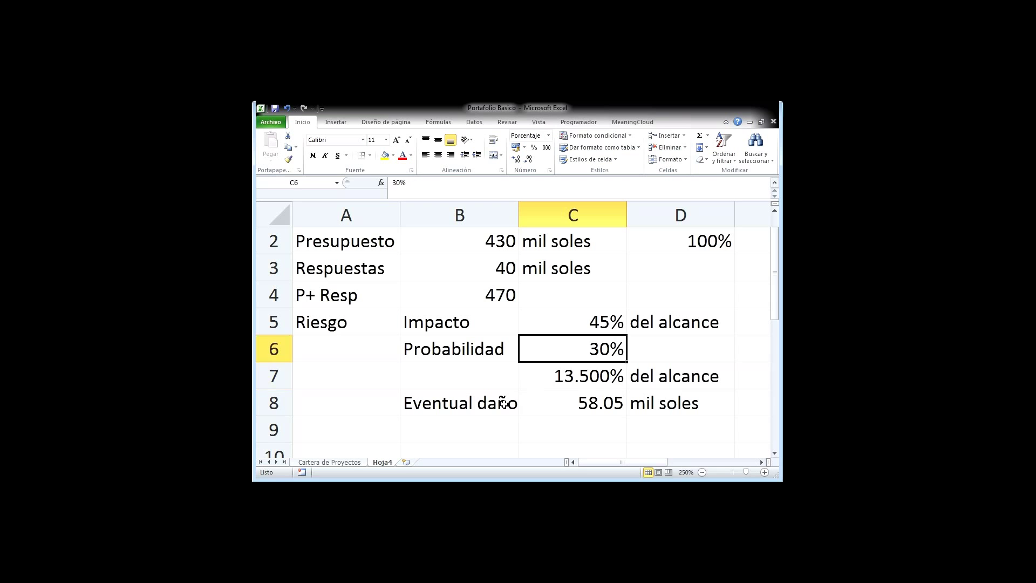
pyautogui.press('Down')
pyautogui.press('Down')
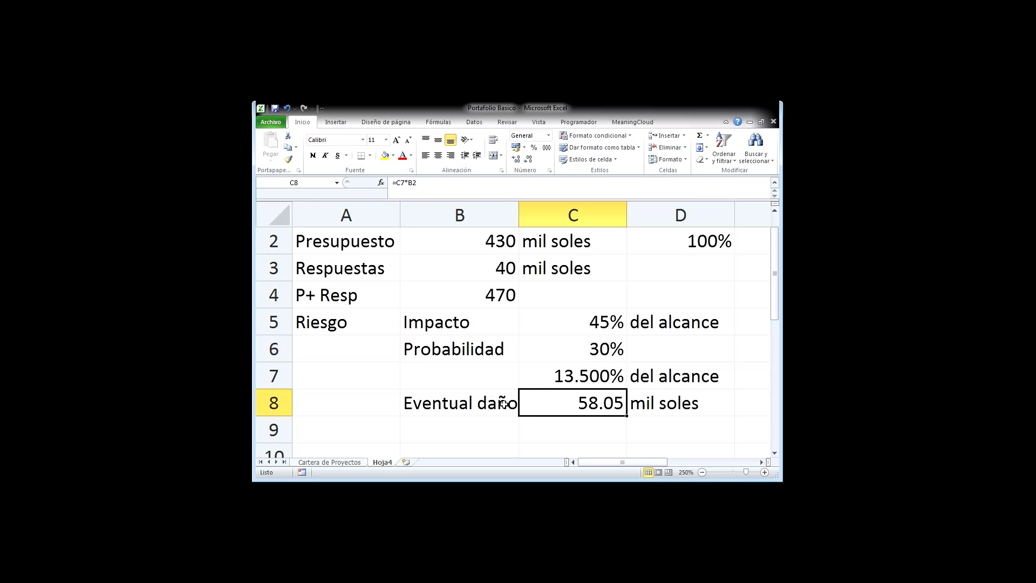
# Check the budget-plus-responses total in B4 against the risk percentage in C7 and the probability in C6.
pyautogui.press('Up')
pyautogui.press('Up')
pyautogui.press('Up')
pyautogui.press('Up')
pyautogui.press('Up')
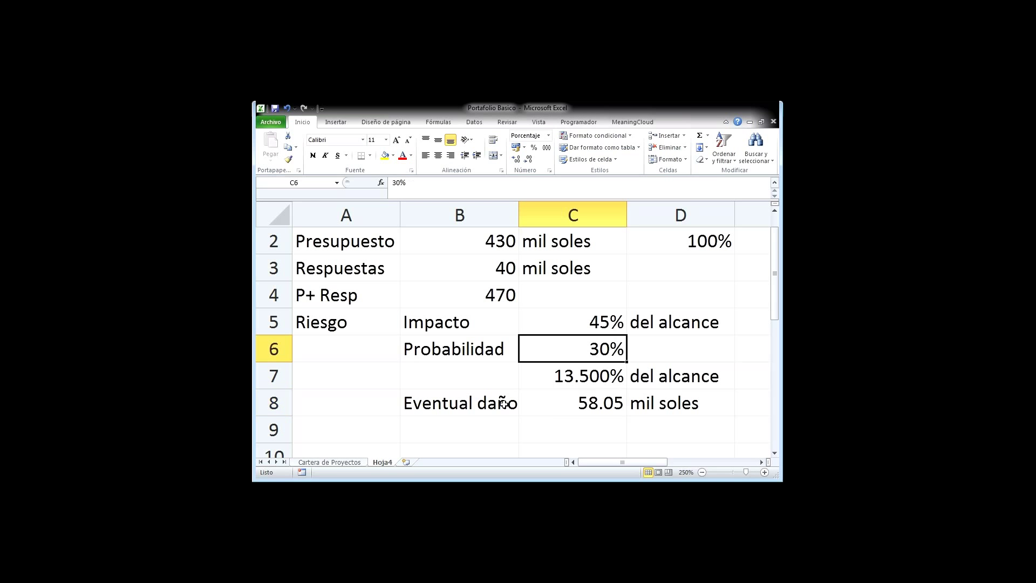
pyautogui.press('Left')
pyautogui.press('Down')
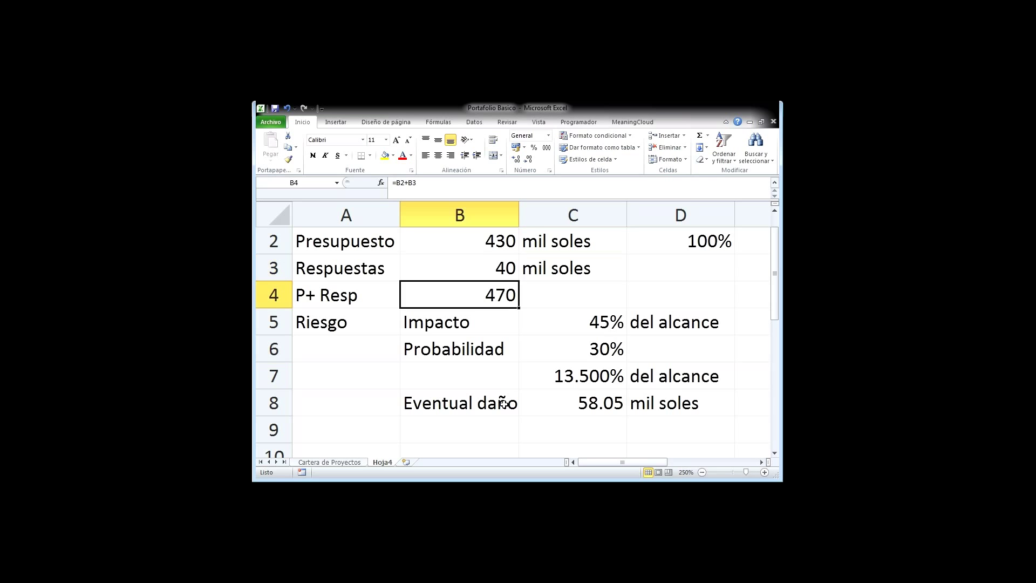
pyautogui.press('Down')
pyautogui.press('Down')
pyautogui.press('Down')
pyautogui.press('Right')
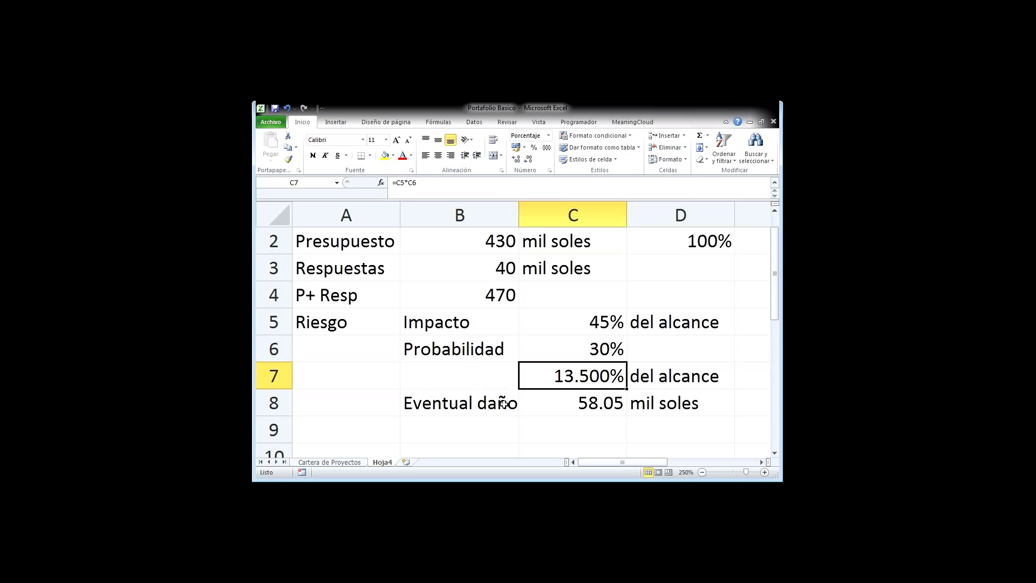
pyautogui.press('Down')
pyautogui.press('Up')
pyautogui.press('Up')
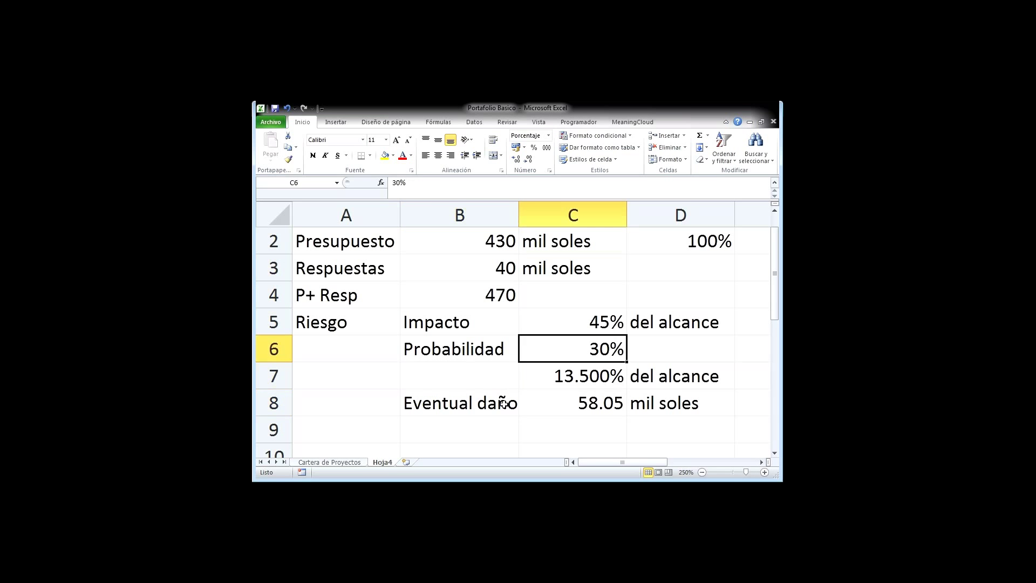
# Set the "Respuestas" amount in B3 to 75.
pyautogui.press('Up')
pyautogui.press('Up')
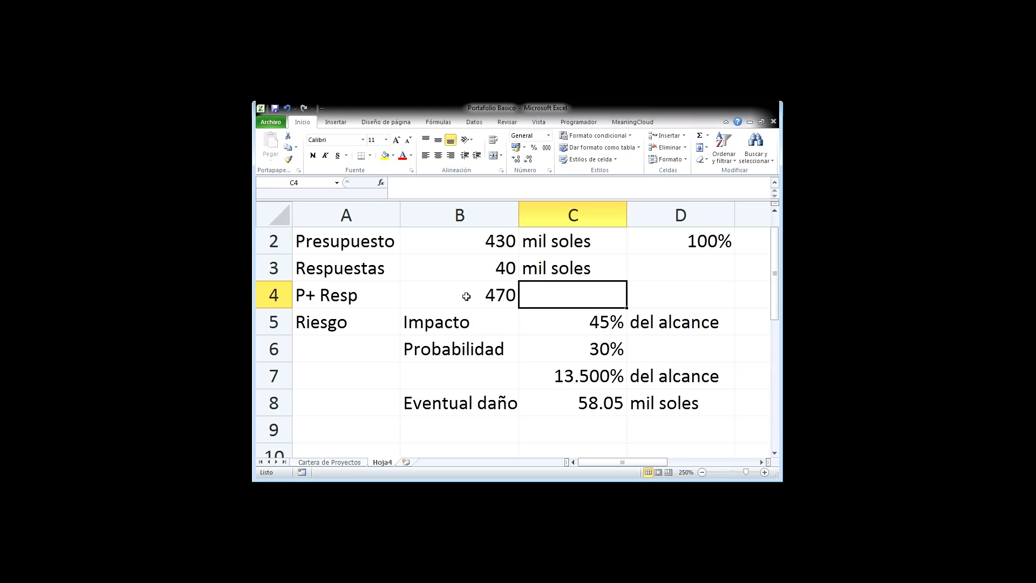
pyautogui.click(448, 269)
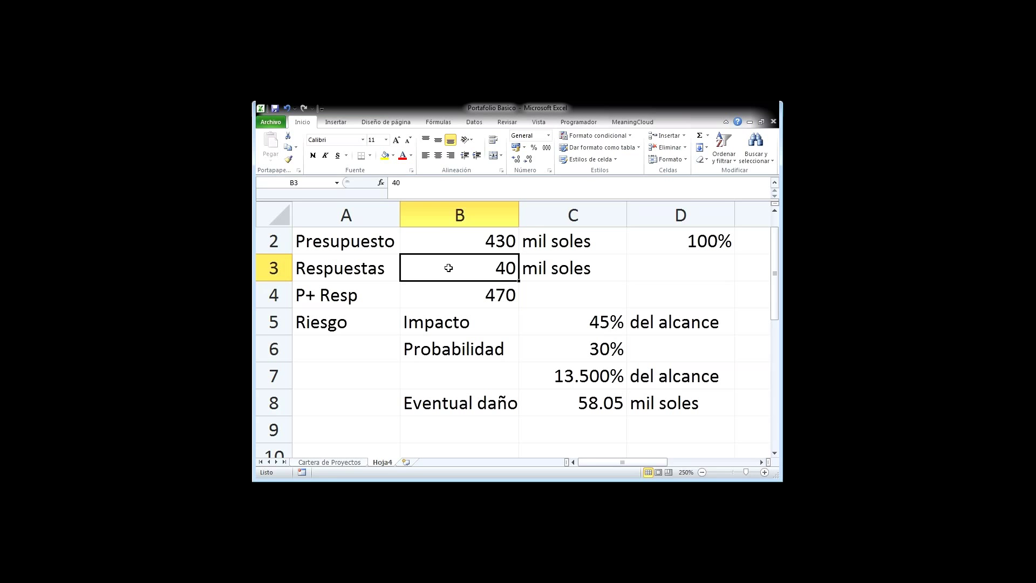
pyautogui.write('75')
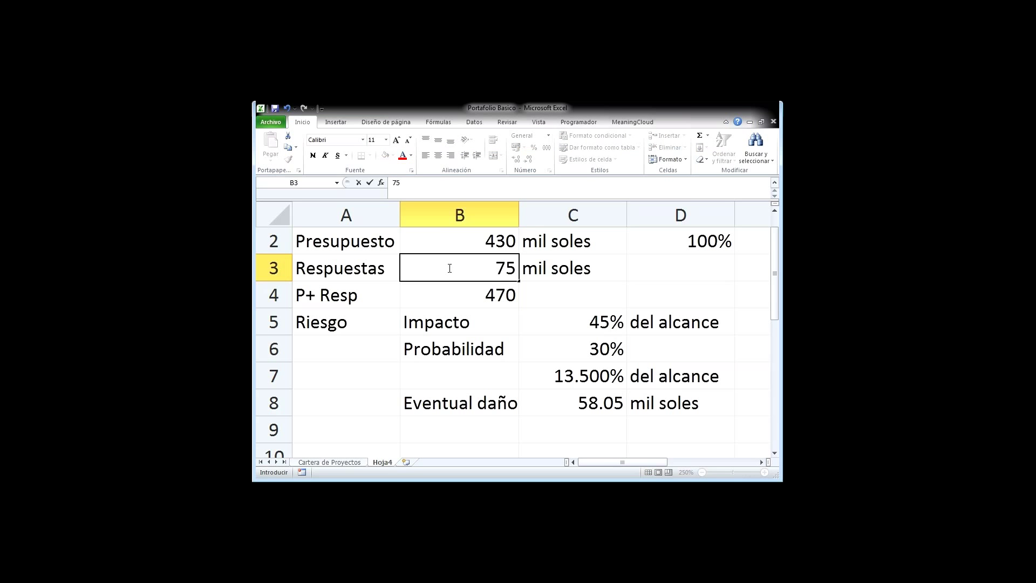
pyautogui.press('Return')
# Compare the recalculated budget-plus-responses total in B4 with the risk percentage in C7 and the eventual damage in C8.
pyautogui.click(449, 268)
pyautogui.press('Up')
pyautogui.press('Down')
pyautogui.press('Down')
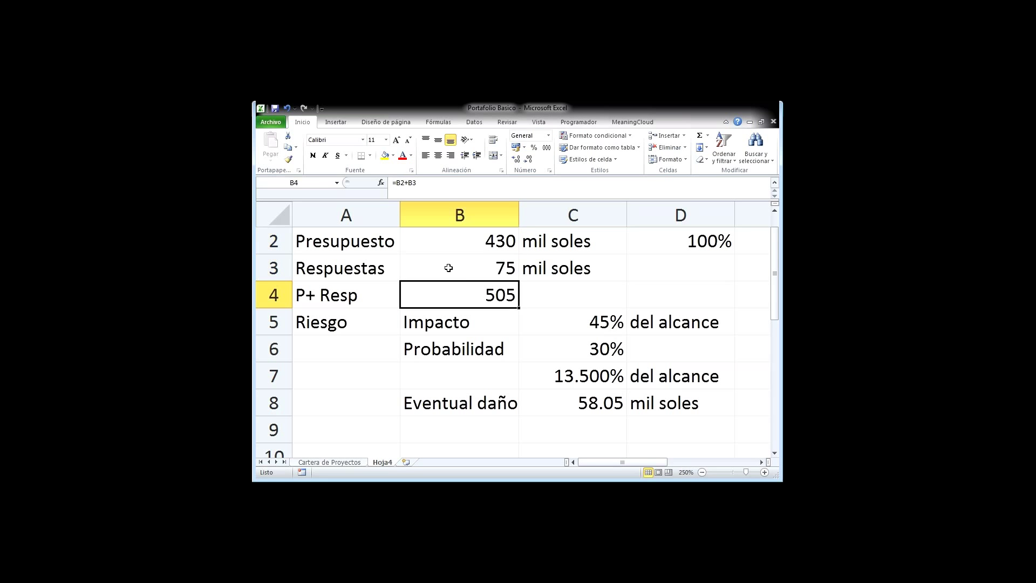
pyautogui.press('Up')
pyautogui.press('Down')
pyautogui.press('Left')
pyautogui.press('Right')
pyautogui.press('Right')
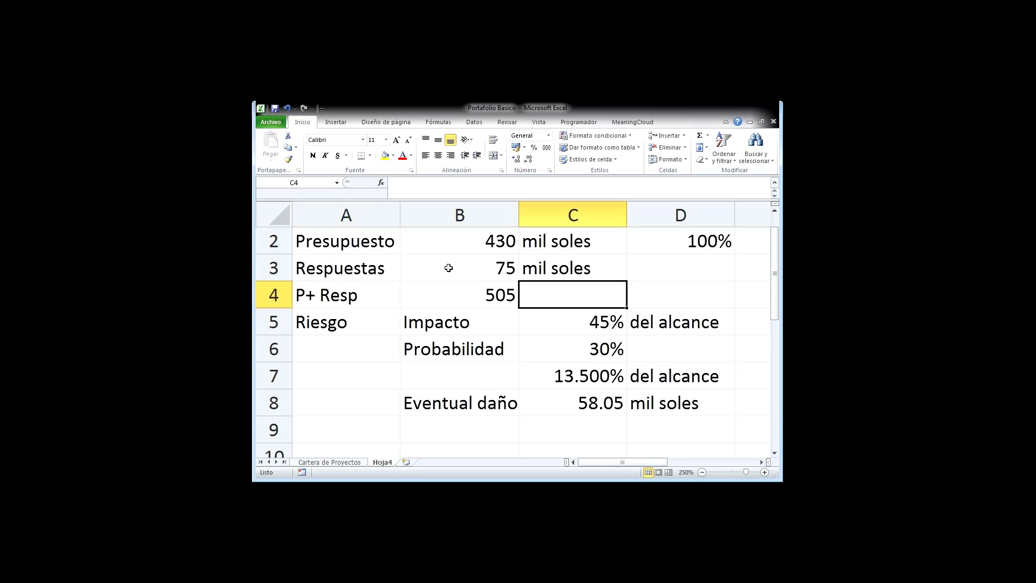
pyautogui.press('Down')
pyautogui.press('Down')
pyautogui.press('Down')
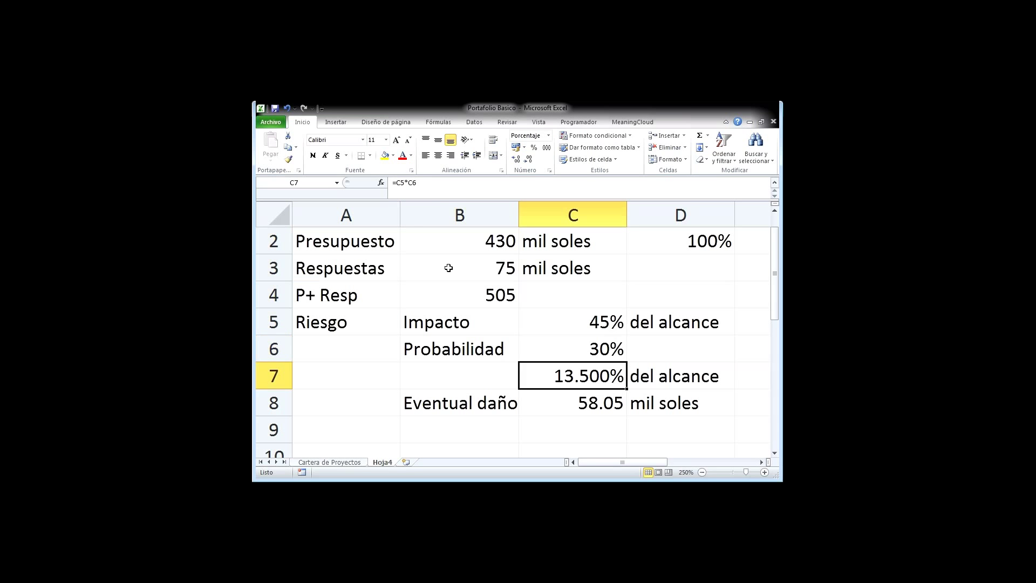
pyautogui.press('Down')
pyautogui.press('Up')
pyautogui.press('Up')
pyautogui.press('Up')
pyautogui.press('Up')
pyautogui.press('Up')
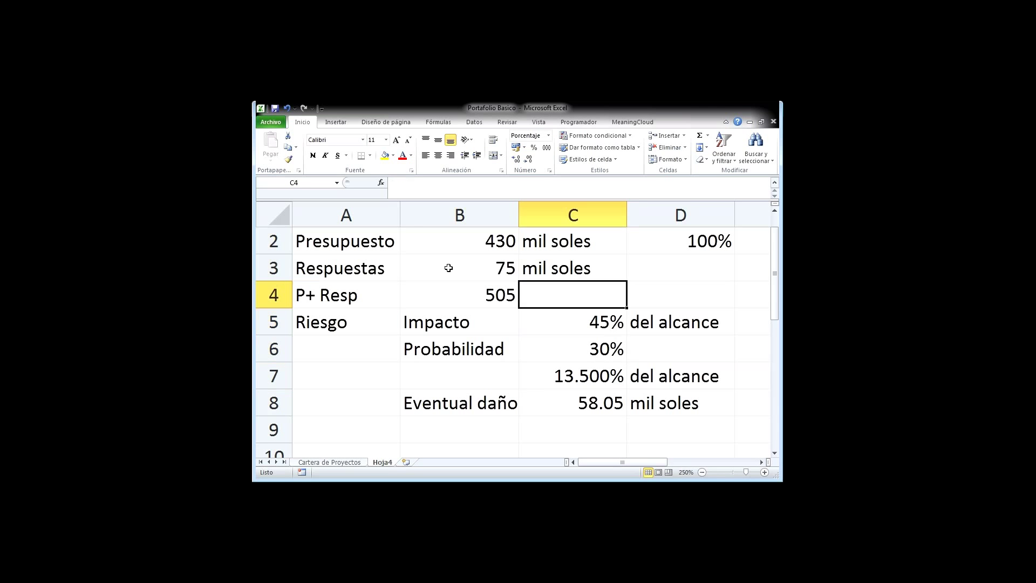
pyautogui.press('Left')
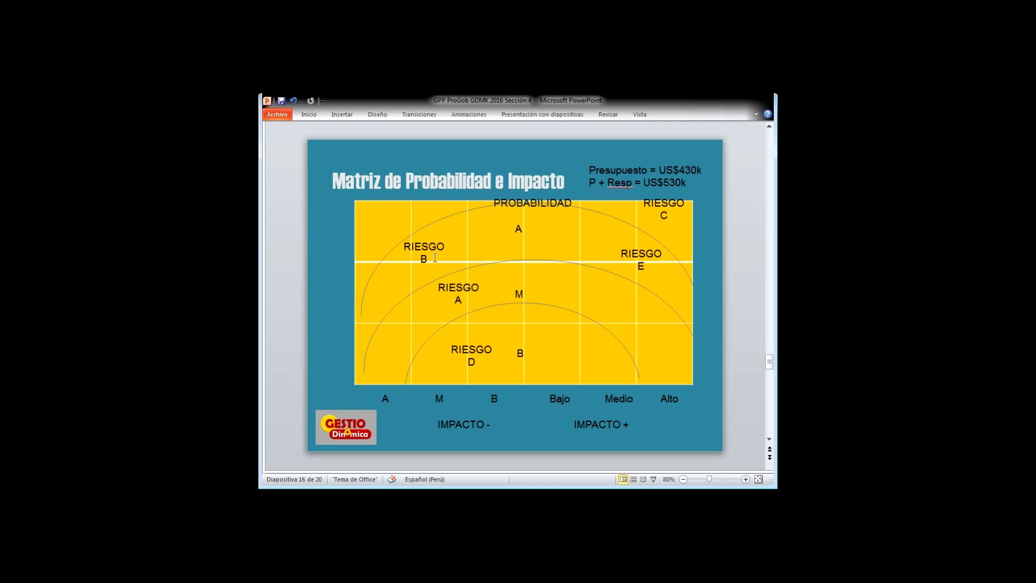
# On the PowerPoint probability and impact matrix, move the "RIESGO A" label up into the high-probability row beside "RIESGO B".
pyautogui.moveTo(472, 318); pyautogui.dragTo(479, 268)
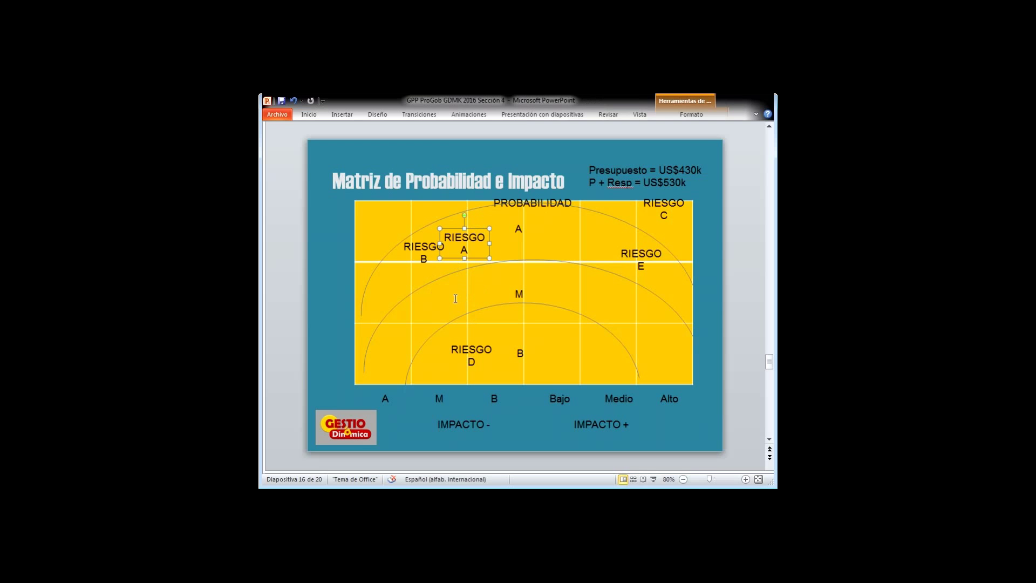
pyautogui.click(398, 269)
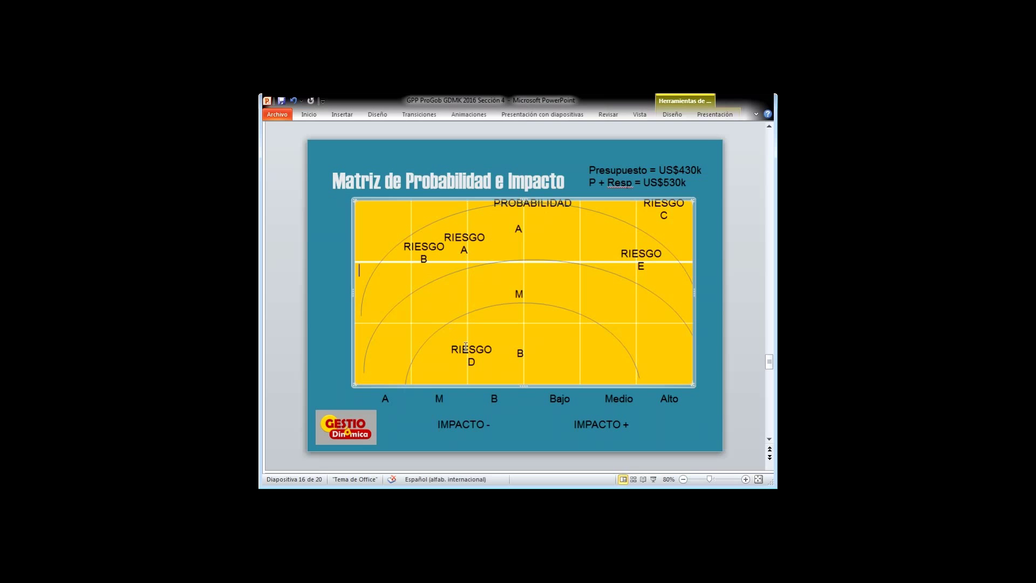
# Extend the "RIESGO D" label in the matrix's low-probability row to read "D, F, G, H, I, J".
pyautogui.click(465, 347)
pyautogui.press('Down')
pyautogui.press('End')
pyautogui.write(', F')
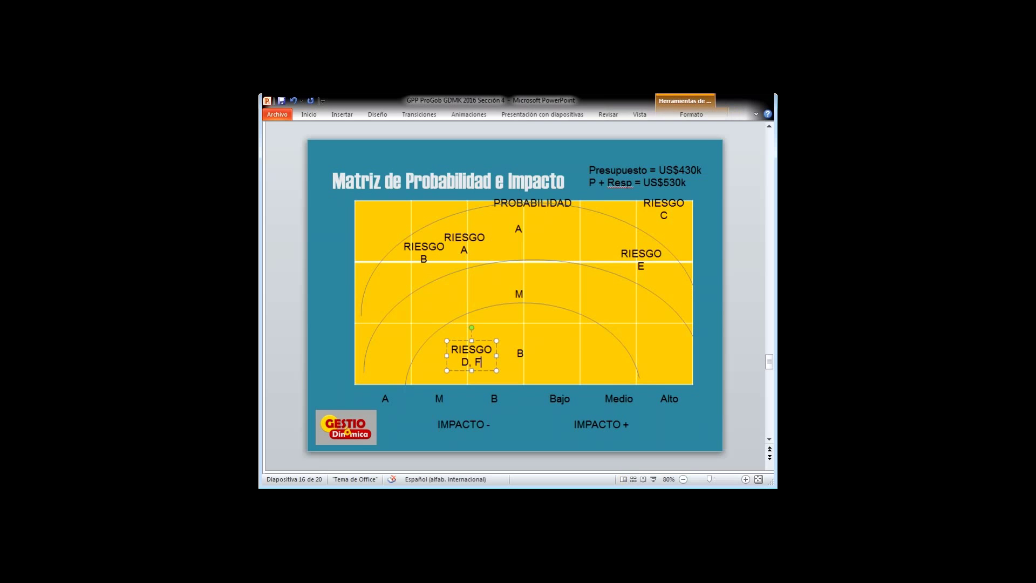
pyautogui.write(', G, H, I, J')
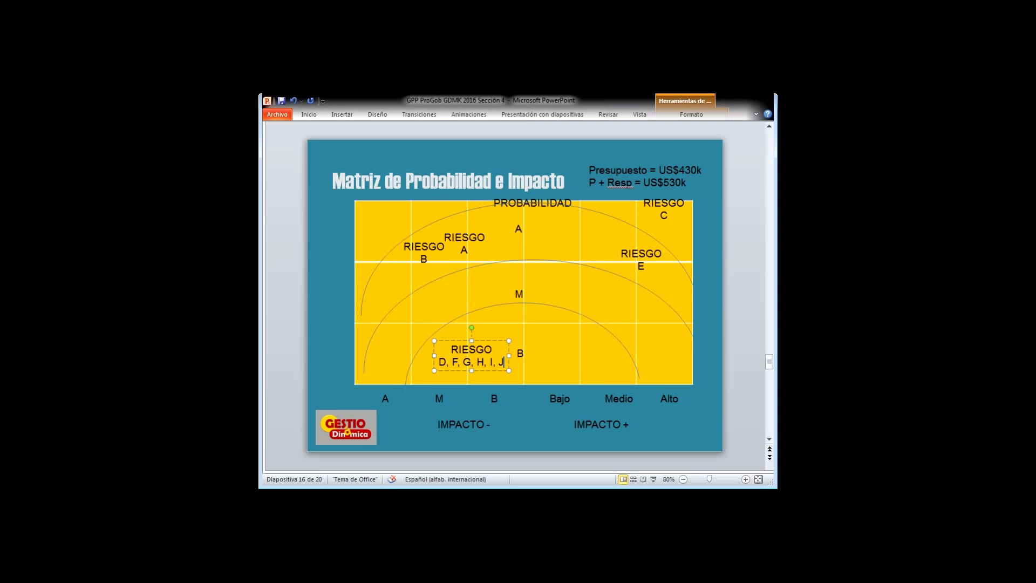
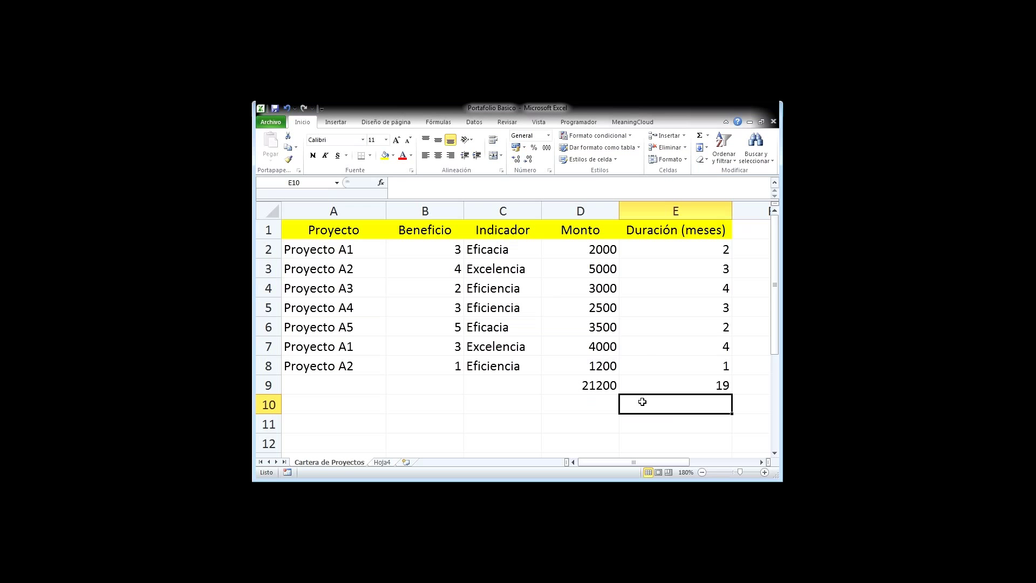
# In the Excel "Cartera de Proyectos" sheet, review the Monto amounts from row 8 upward and the Beneficio and Proyecto headings.
pyautogui.press('Up')
pyautogui.press('Up')
pyautogui.press('Left')
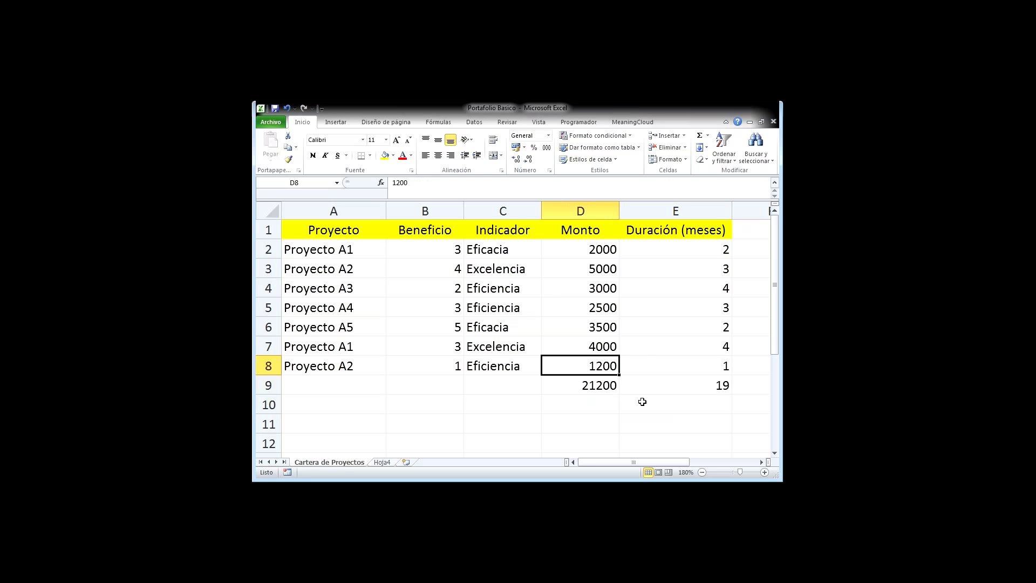
pyautogui.press('Up')
pyautogui.press('Up')
pyautogui.press('Up')
pyautogui.press('Up')
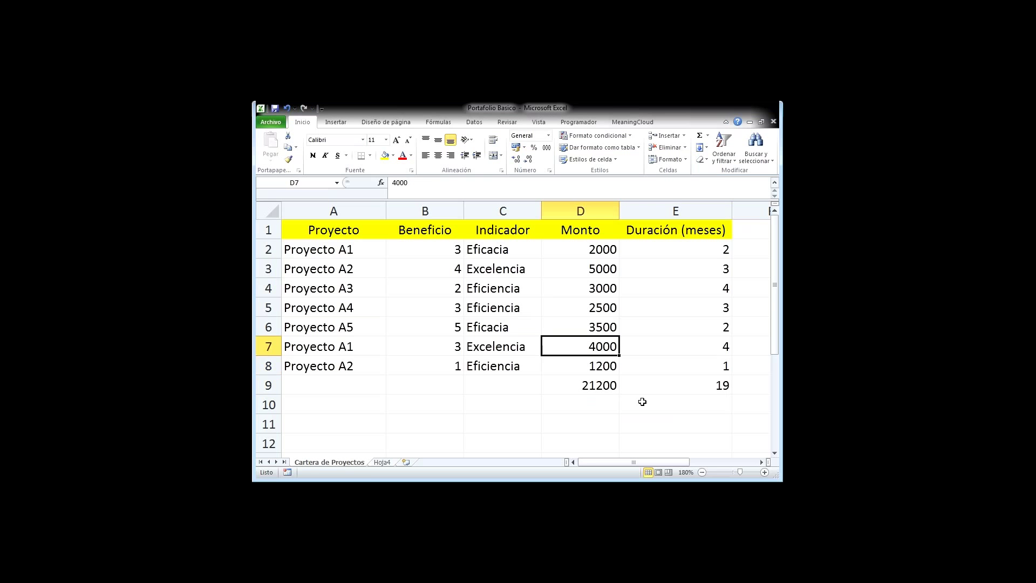
pyautogui.press('Up')
pyautogui.press('Up')
pyautogui.press('Up')
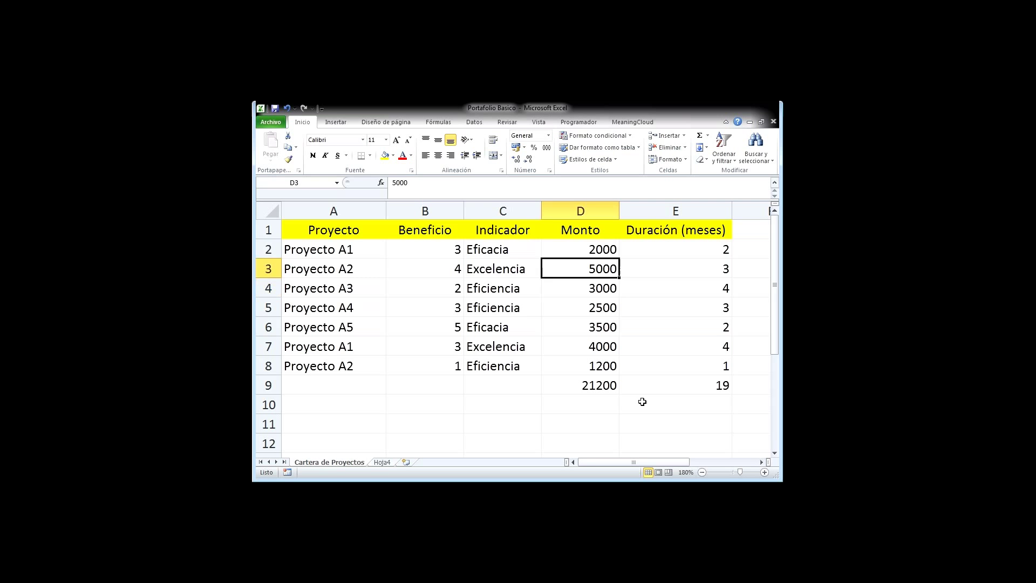
pyautogui.press('Left')
pyautogui.press('Left')
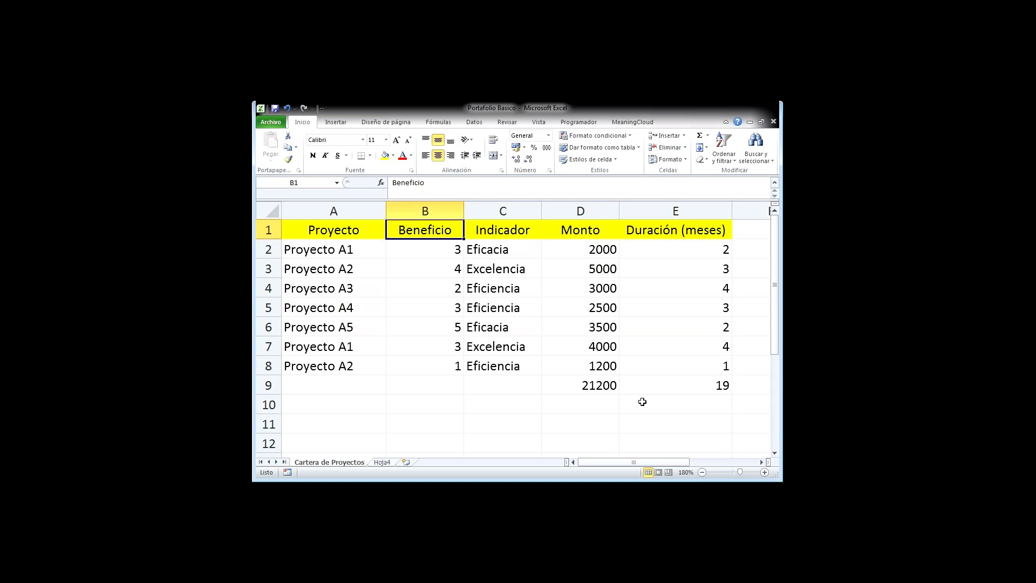
pyautogui.press('Left')
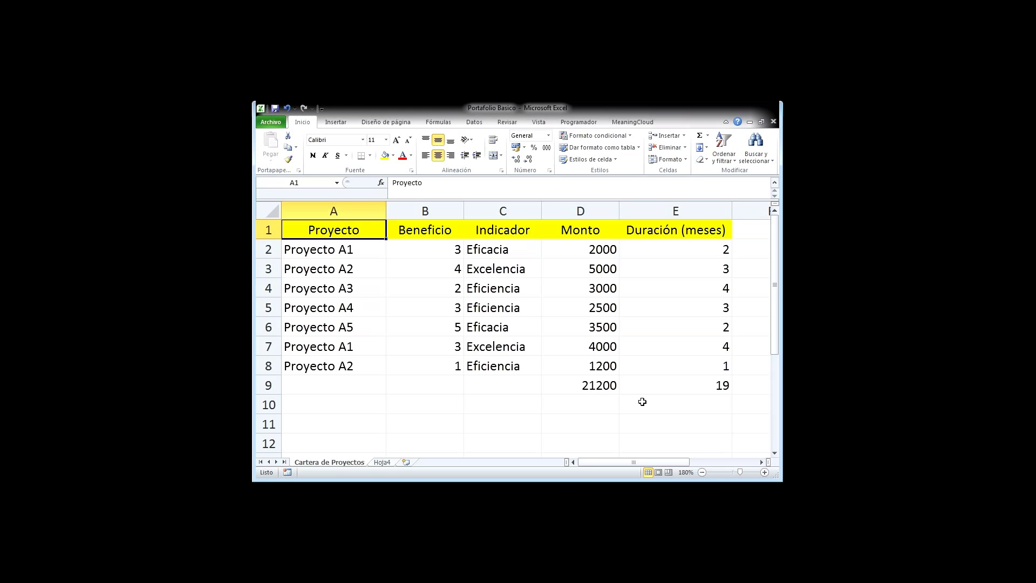
# Review the list of projects in the Proyecto column, from A2 to A8.
pyautogui.press('Down')
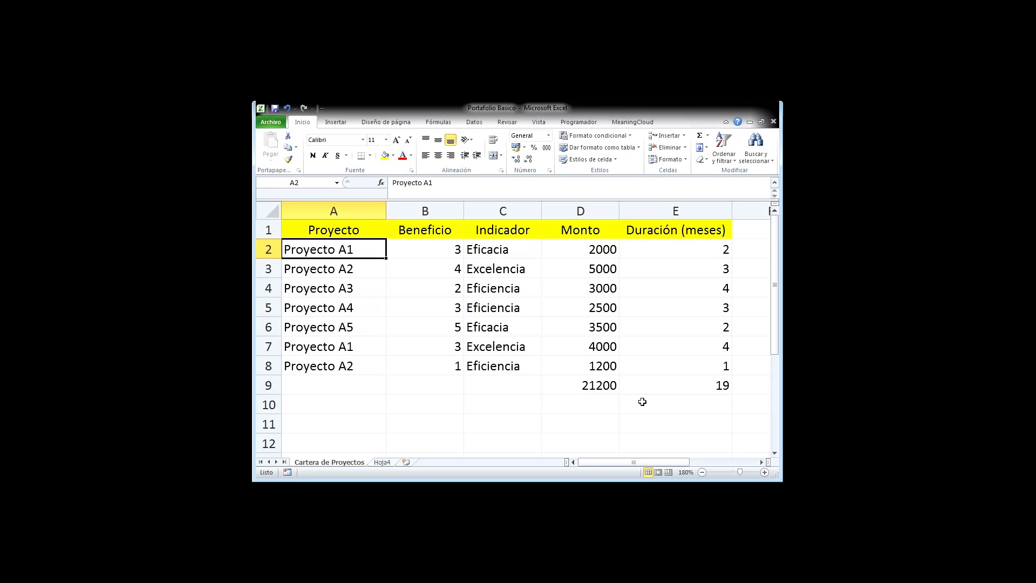
pyautogui.press('Down')
pyautogui.press('Down')
pyautogui.press('Down')
pyautogui.press('Down')
pyautogui.press('Down')
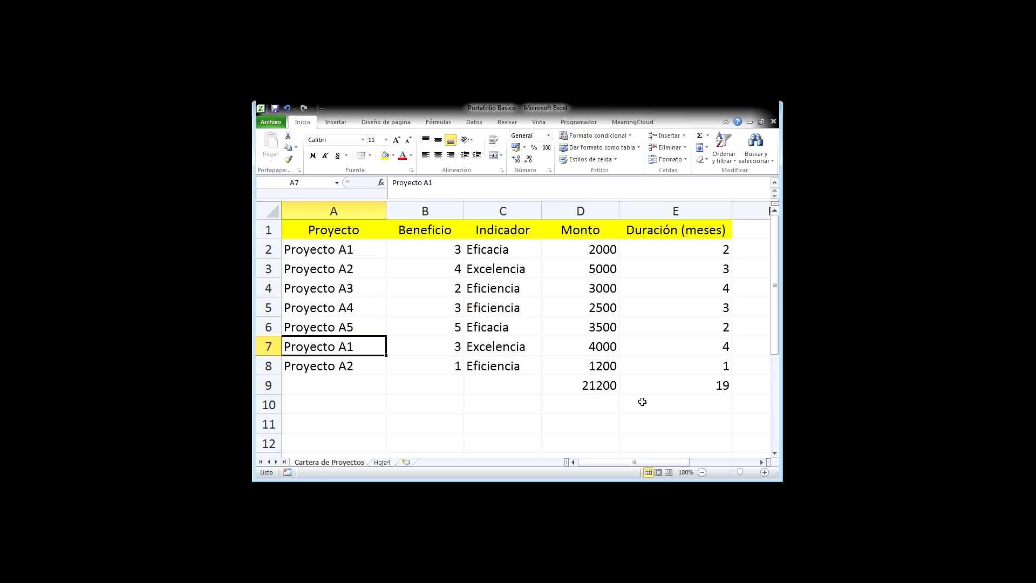
pyautogui.press('Down')
pyautogui.press('Up')
pyautogui.press('Down')
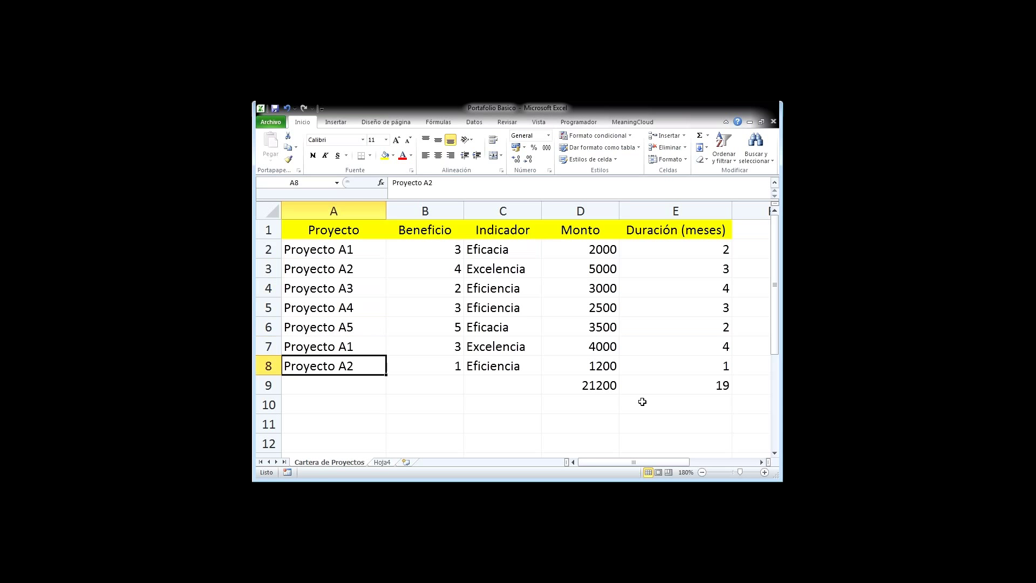
pyautogui.press('Up')
pyautogui.press('Down')
pyautogui.press('Up')
pyautogui.press('Down')
pyautogui.press('Up')
pyautogui.press('Up')
pyautogui.press('Up')
pyautogui.press('Up')
pyautogui.press('Up')
pyautogui.press('Up')
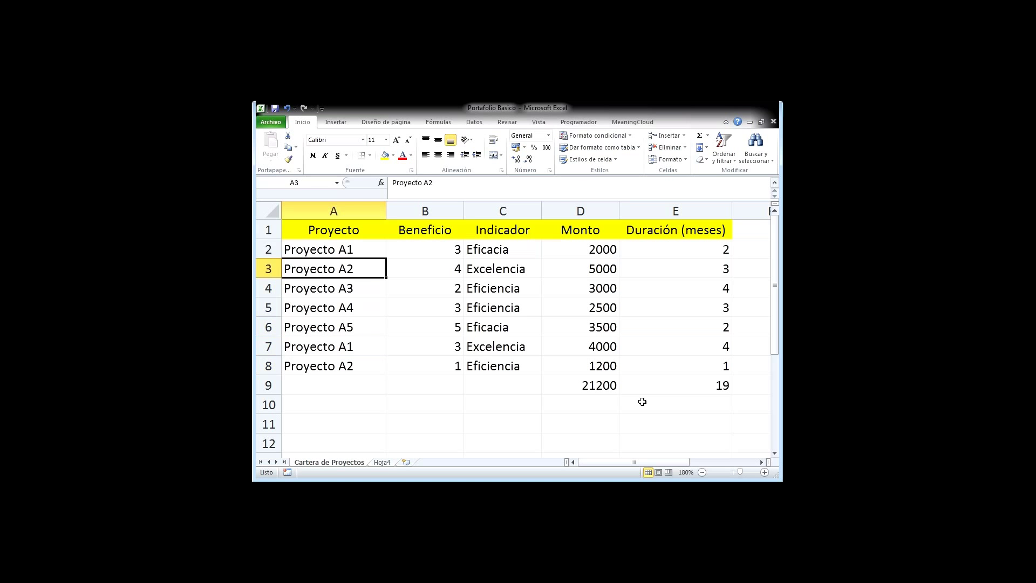
pyautogui.press('Up')
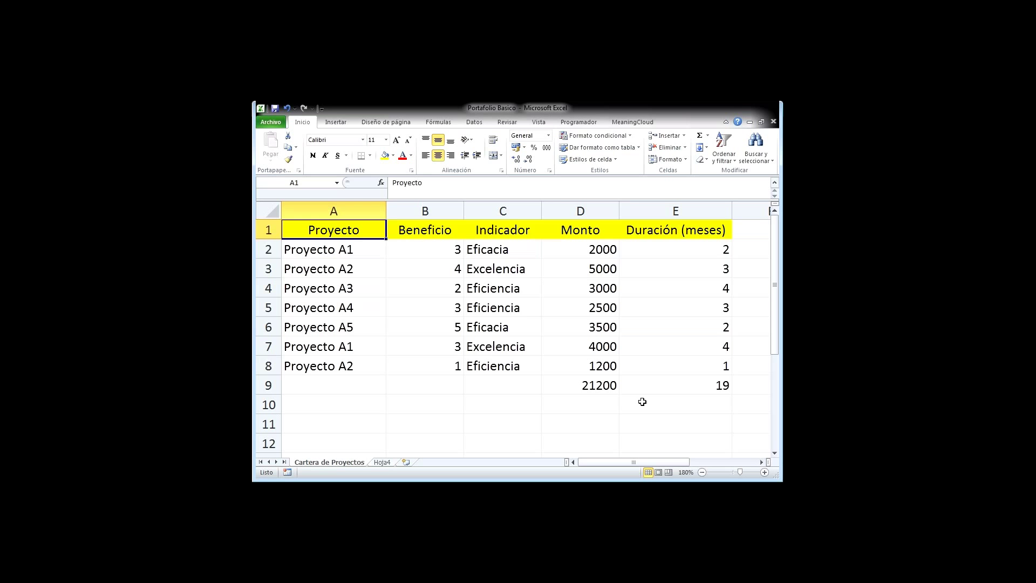
pyautogui.press('Down')
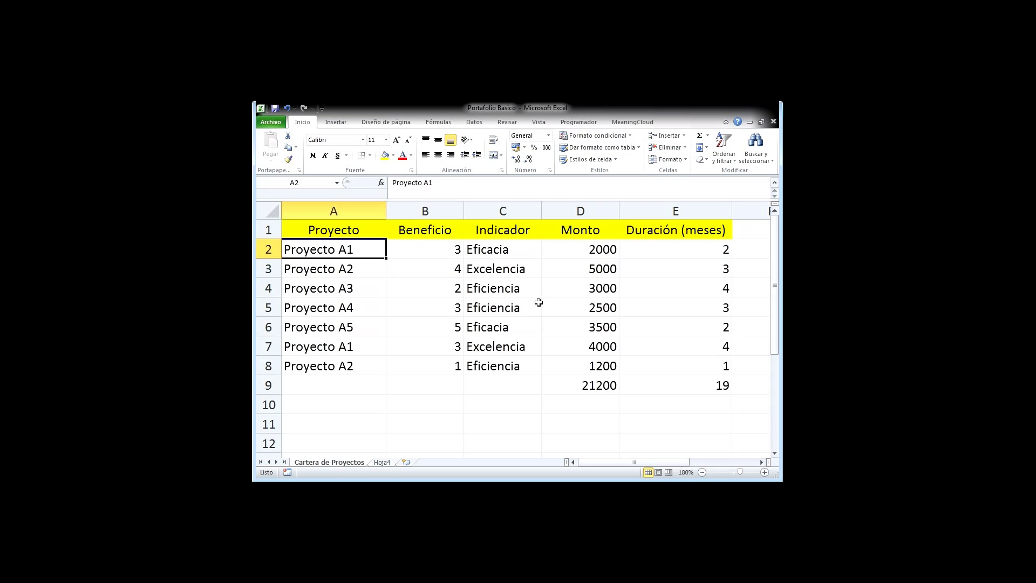
# Examine the Beneficio and Indicador entries in B2:C8 and the Monto amounts in D2:D8.
pyautogui.click(447, 250)
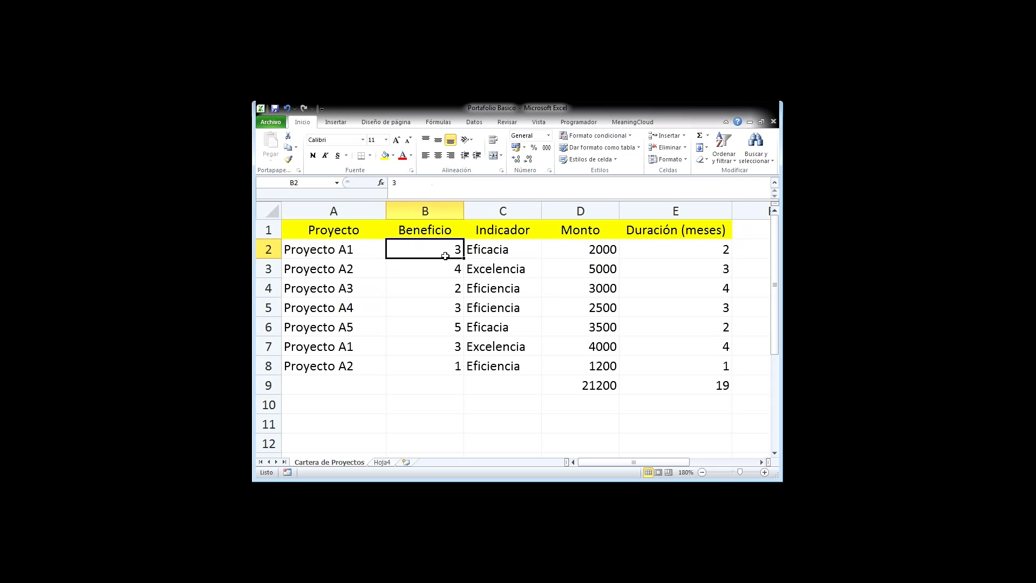
pyautogui.moveTo(445, 256); pyautogui.dragTo(496, 358)
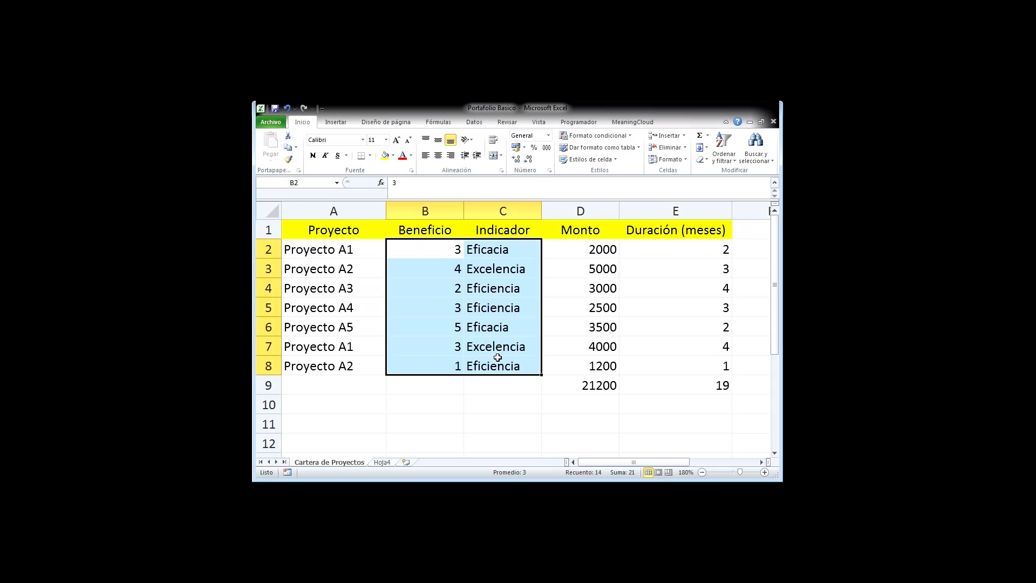
pyautogui.click(479, 289)
pyautogui.moveTo(566, 252); pyautogui.dragTo(577, 366)
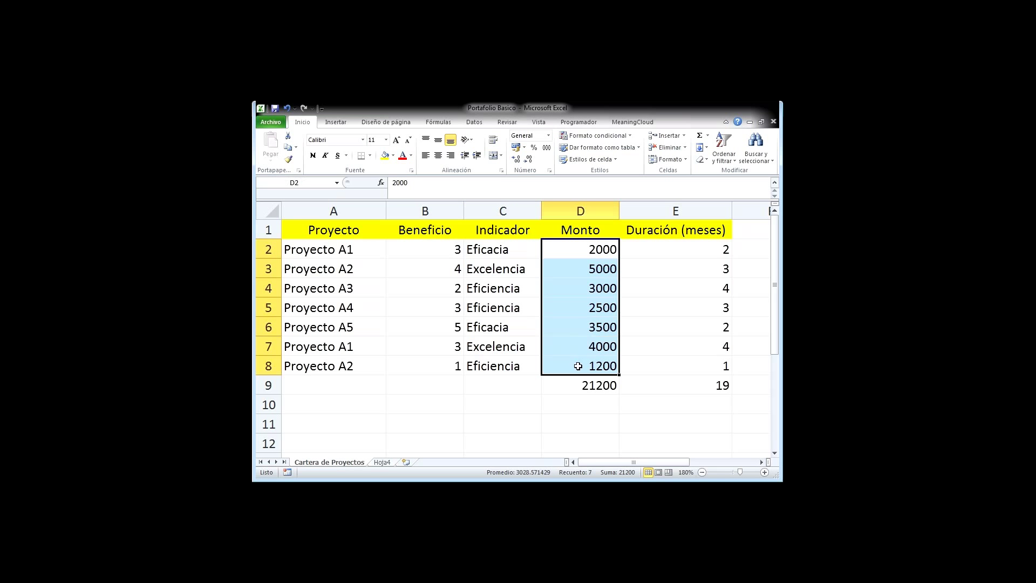
pyautogui.click(628, 312)
# Examine the benefit, indicator, amount and duration of the first Proyecto A1 across row 2.
pyautogui.press('Left')
pyautogui.press('Left')
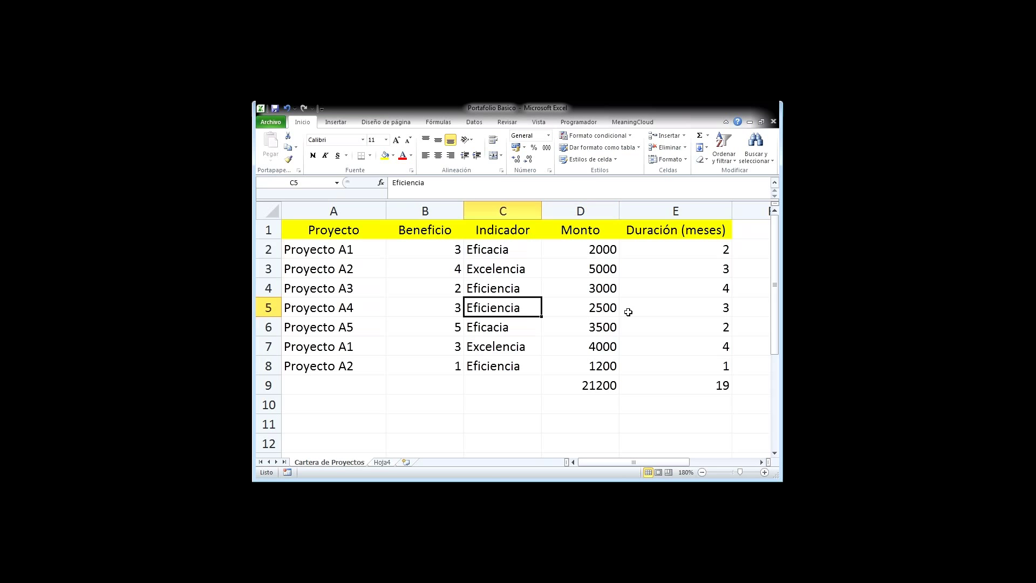
pyautogui.press('Up')
pyautogui.press('Up')
pyautogui.press('Up')
pyautogui.press('Right')
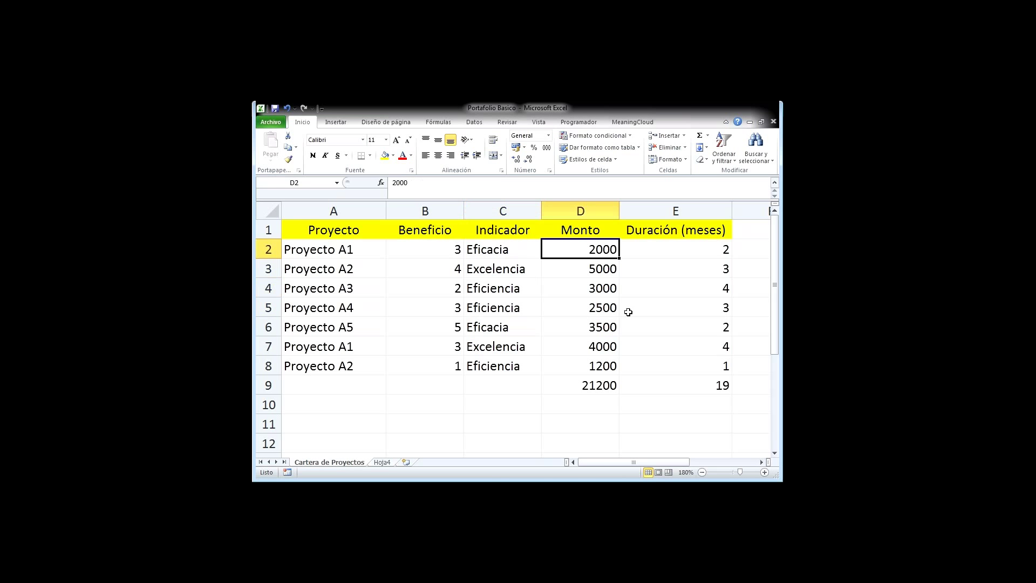
pyautogui.press('Right')
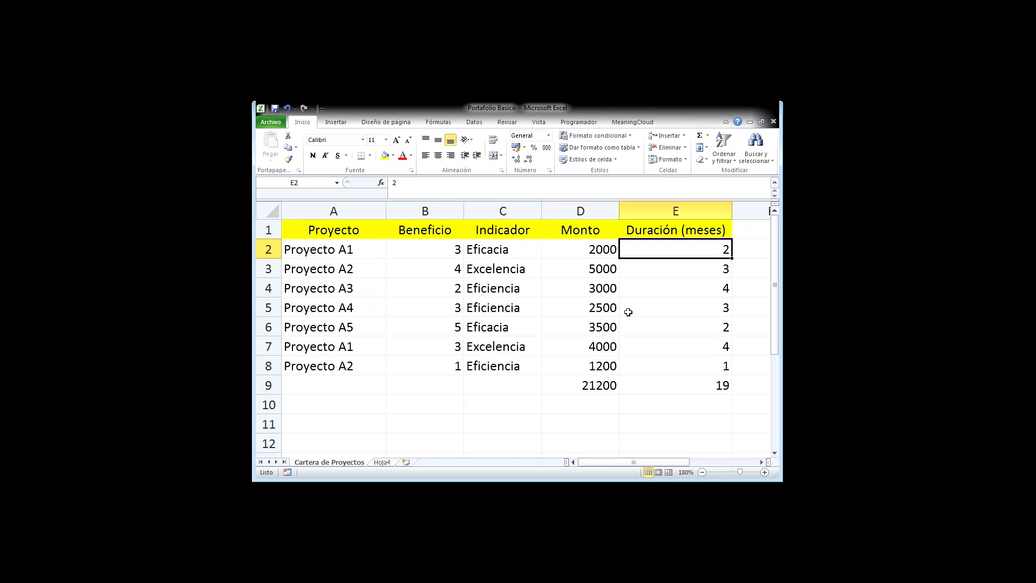
pyautogui.press('Right')
pyautogui.press('Left')
pyautogui.press('Left')
pyautogui.press('Left')
pyautogui.press('Left')
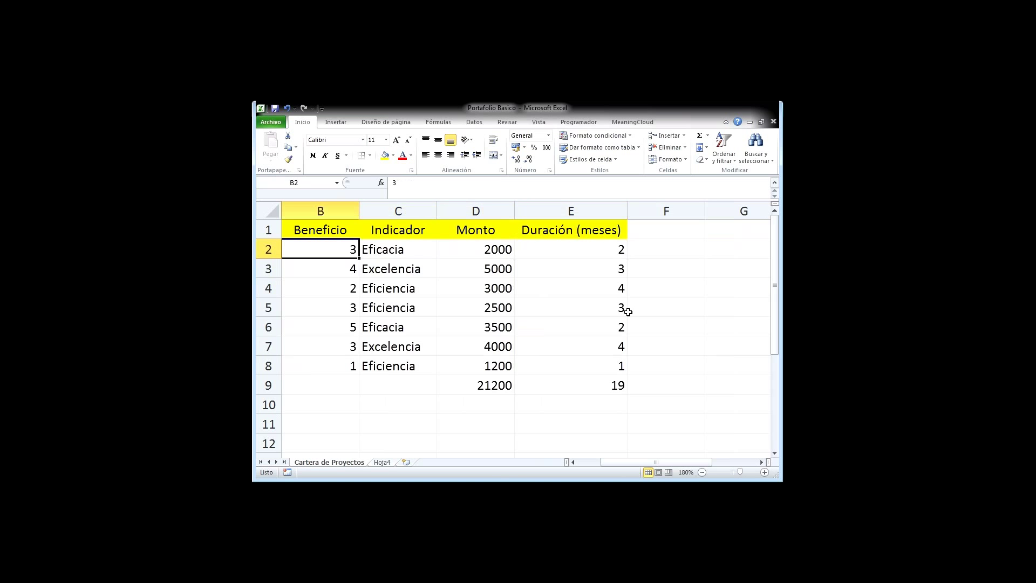
pyautogui.press('Left')
pyautogui.press('Right')
pyautogui.press('Right')
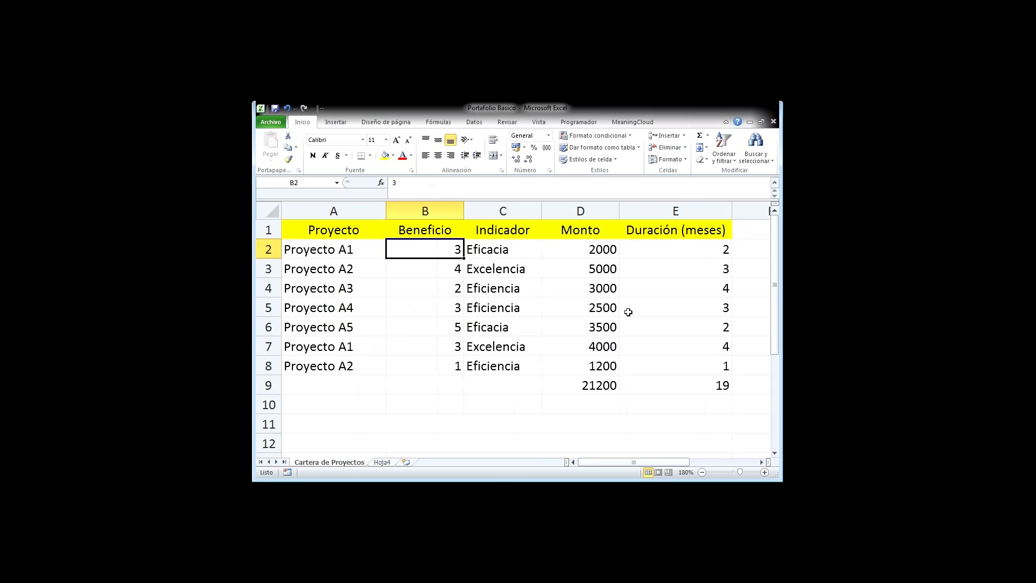
pyautogui.press('Right')
pyautogui.press('Right')
pyautogui.press('Left')
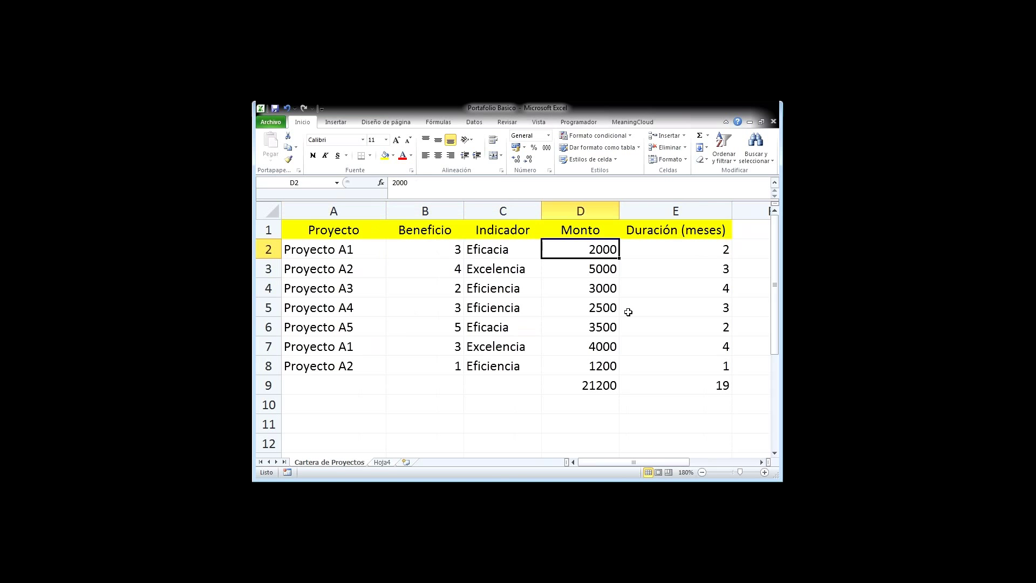
pyautogui.press('Home')
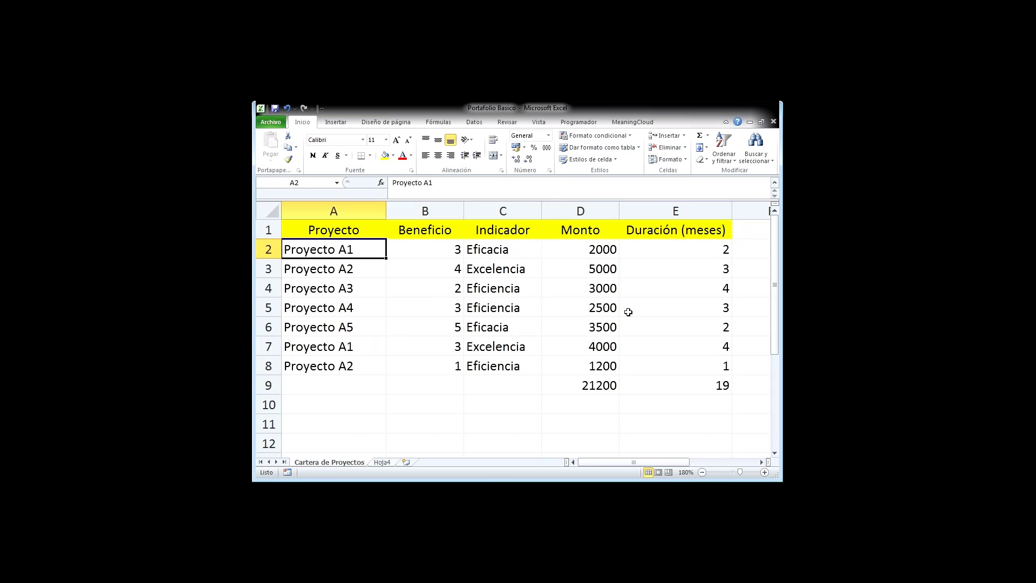
pyautogui.press('Right')
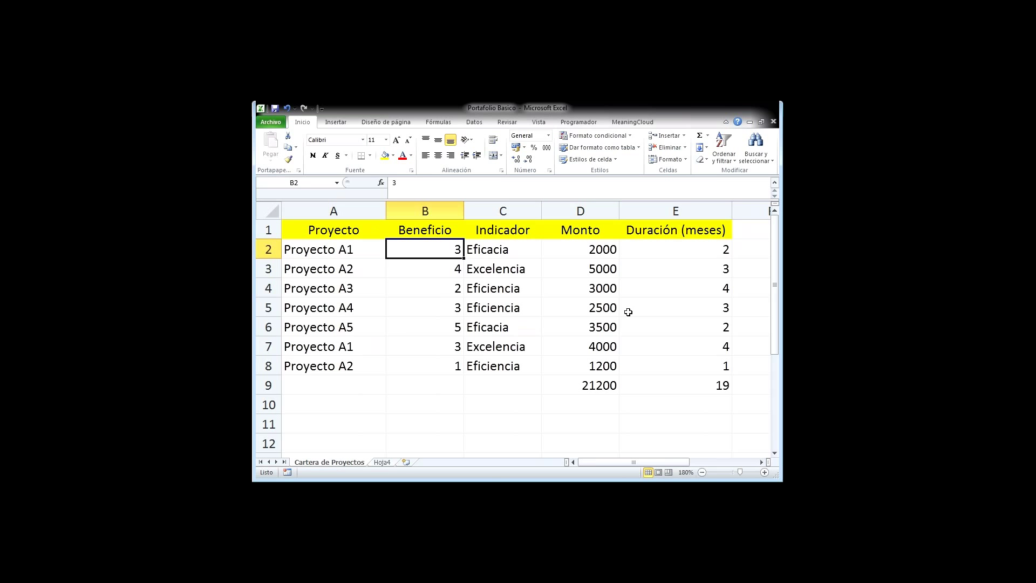
# Review the Beneficio, Indicador, Monto and Duración values in B2:E2.
pyautogui.press('Right')
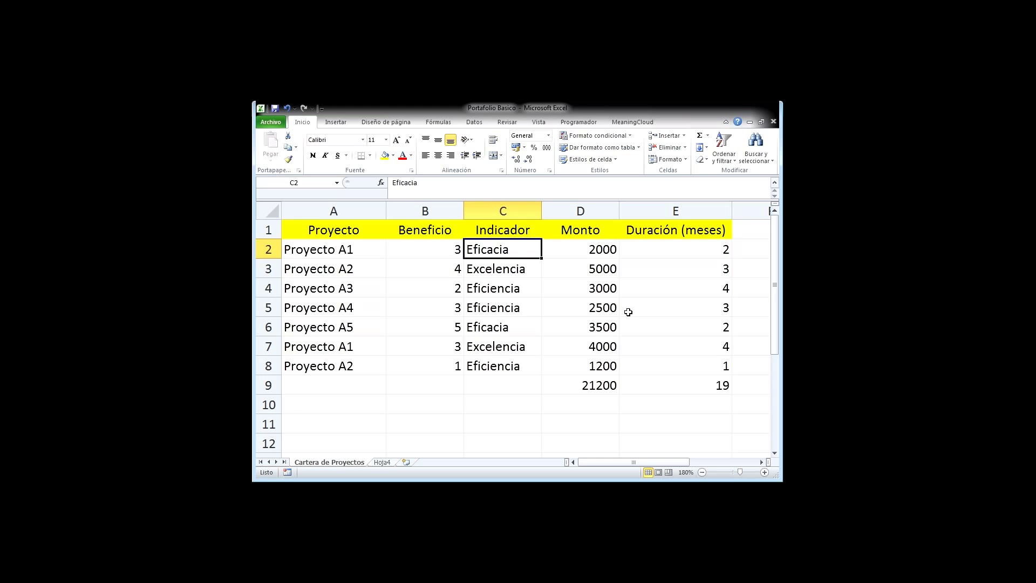
pyautogui.press('Left')
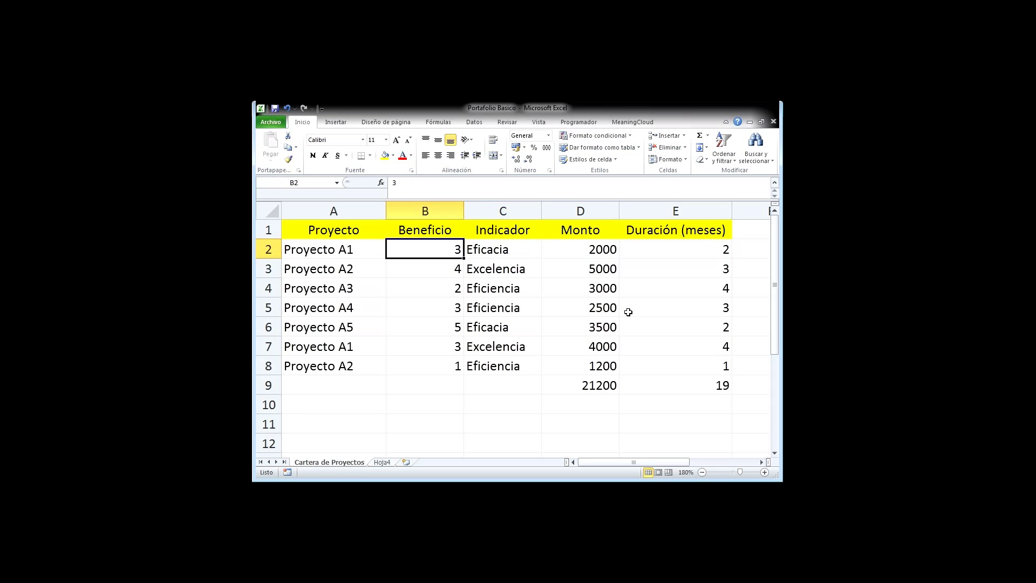
pyautogui.press('Right')
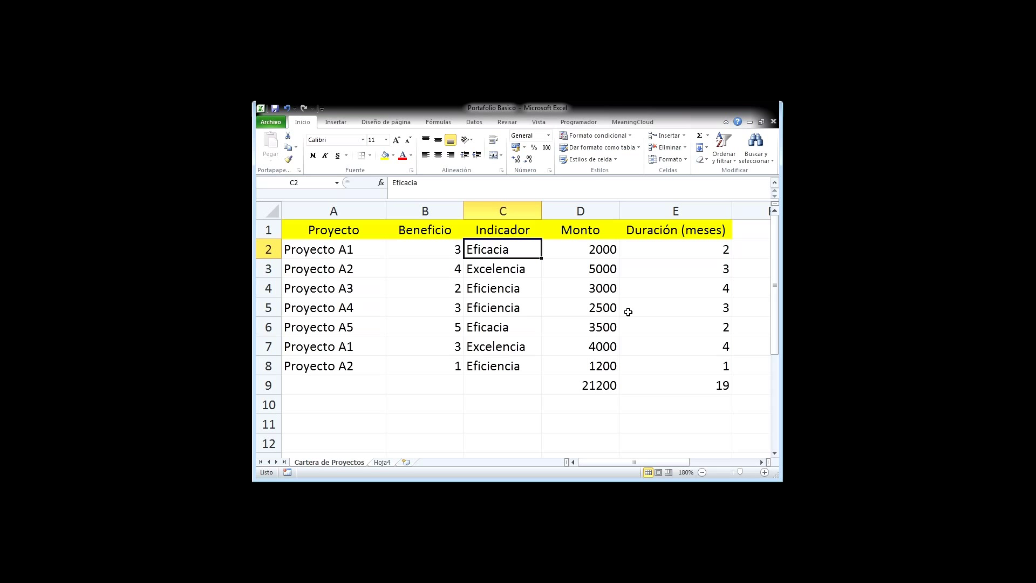
pyautogui.press('Right')
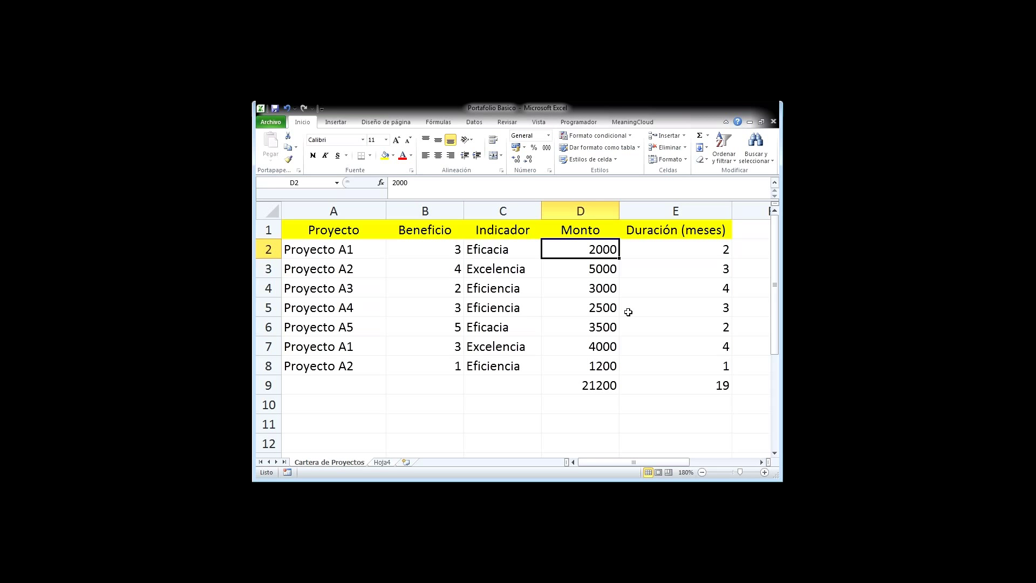
pyautogui.press('Right')
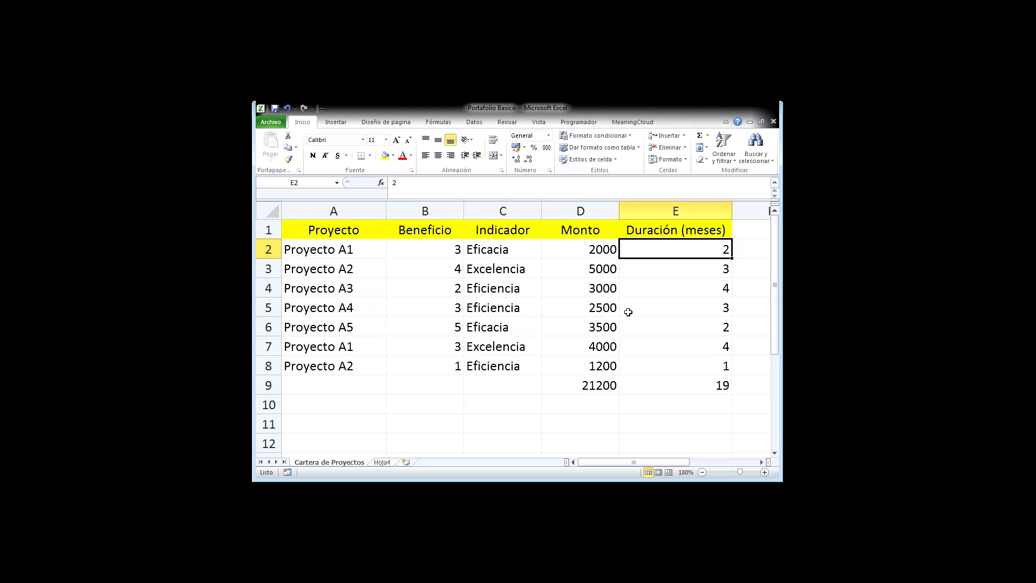
pyautogui.press('Left')
pyautogui.press('Left')
pyautogui.press('Left')
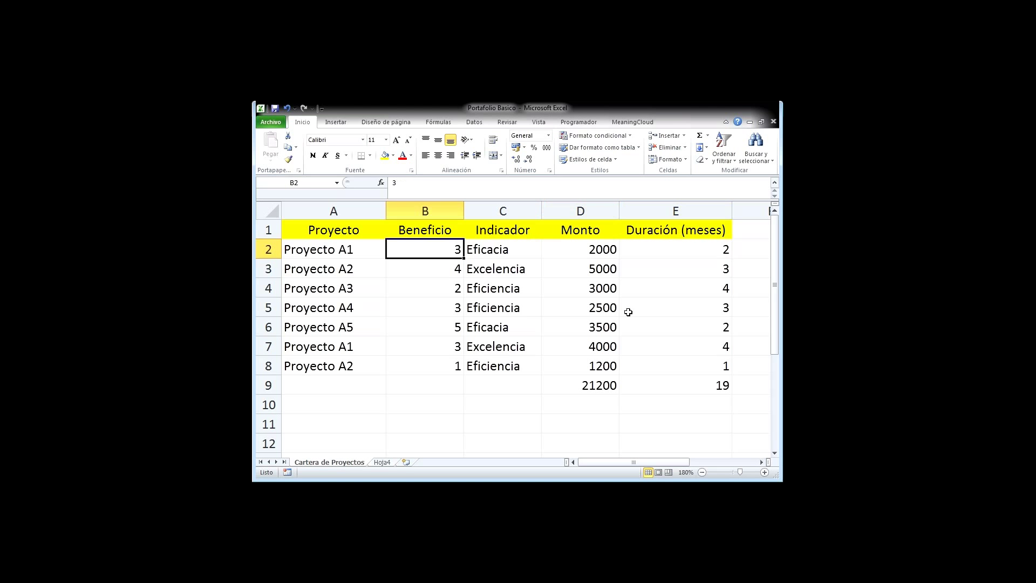
pyautogui.press('Left')
# Examine the benefit, amount and duration of the first Proyecto A2 across row 3.
pyautogui.press('Down')
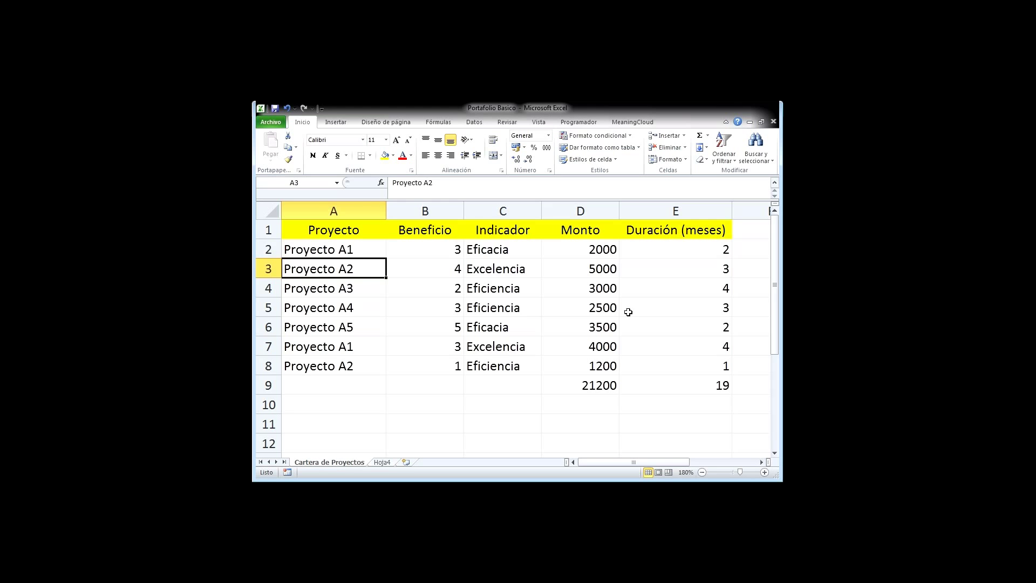
pyautogui.press('Right')
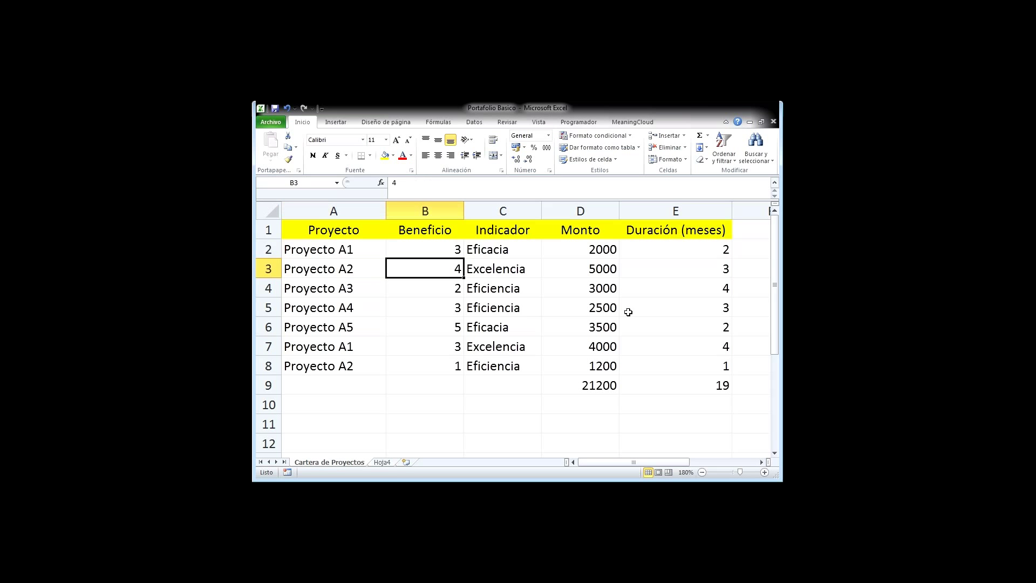
pyautogui.press('Right')
pyautogui.press('Right')
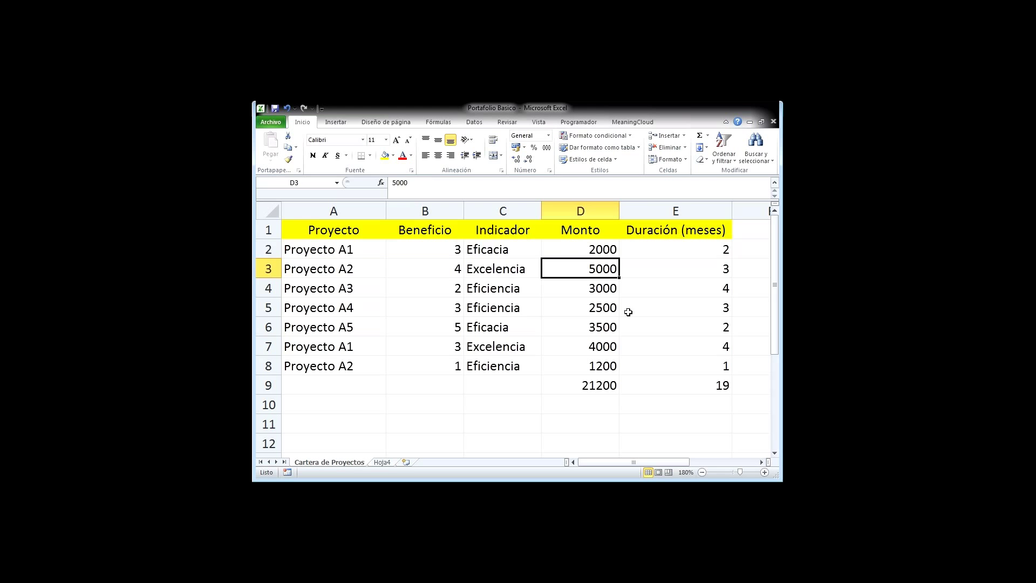
pyautogui.press('Right')
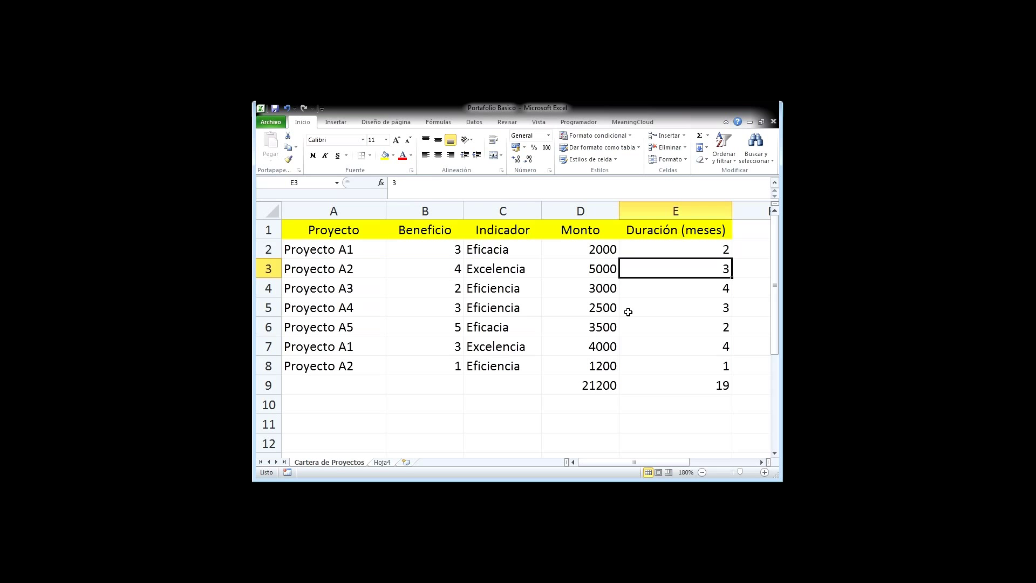
pyautogui.press('Left')
pyautogui.press('Left')
pyautogui.press('Left')
pyautogui.press('Left')
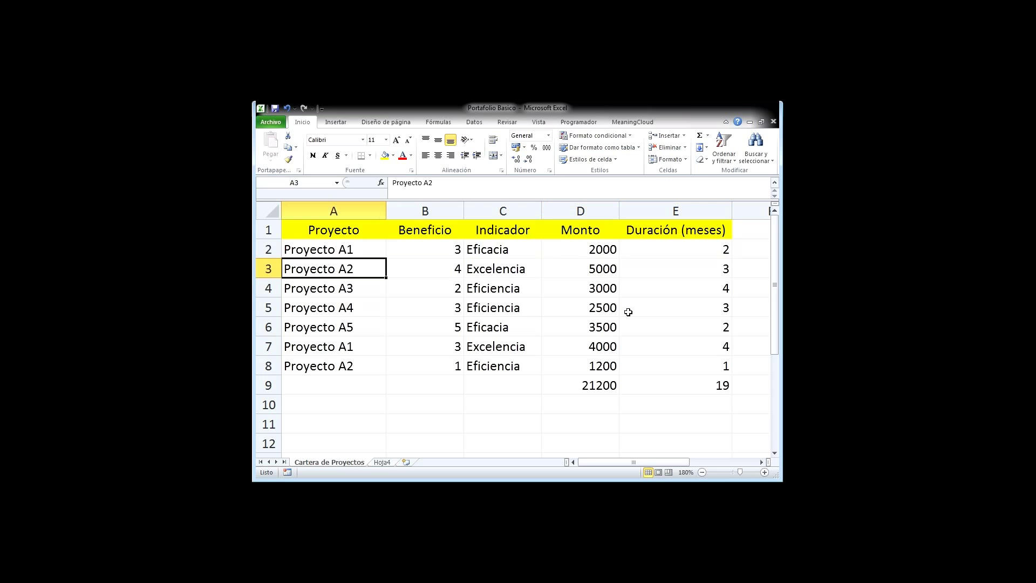
pyautogui.press('Up')
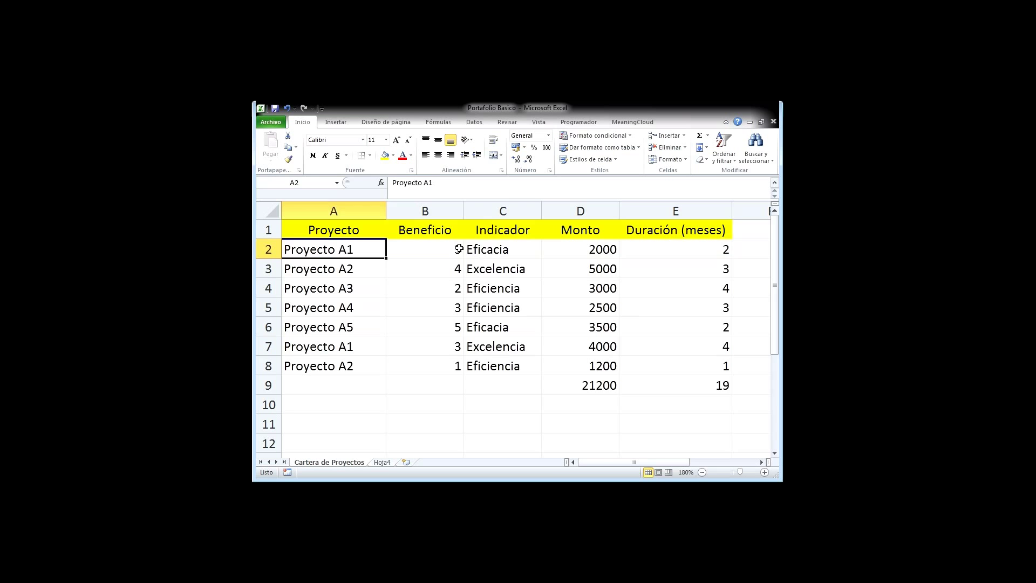
# Compare the benefit and indicator of the two Proyecto A1 rows, 2 and 7, and check row 7's amount and duration.
pyautogui.moveTo(455, 249); pyautogui.dragTo(492, 251)
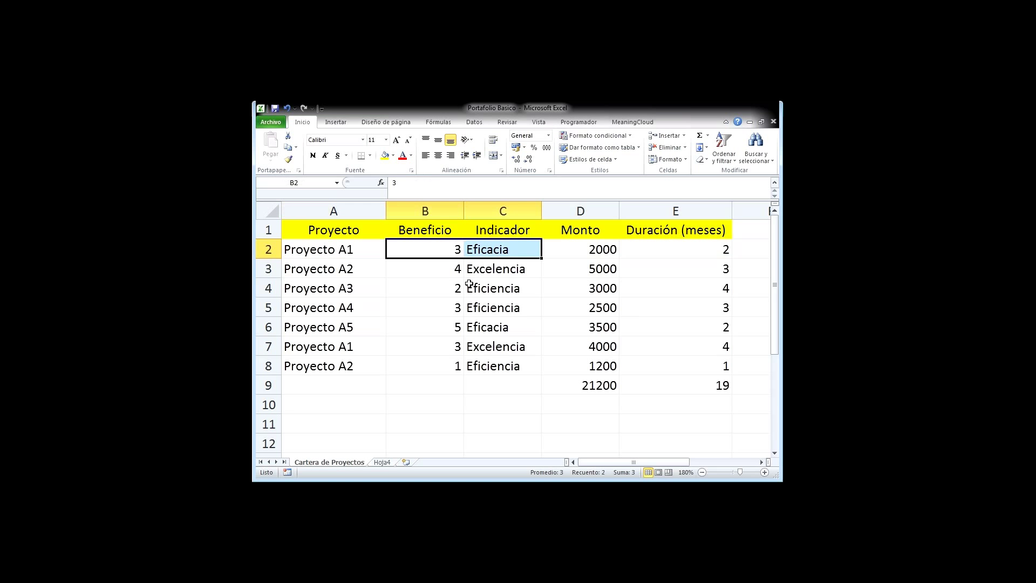
pyautogui.moveTo(445, 346); pyautogui.dragTo(476, 347)
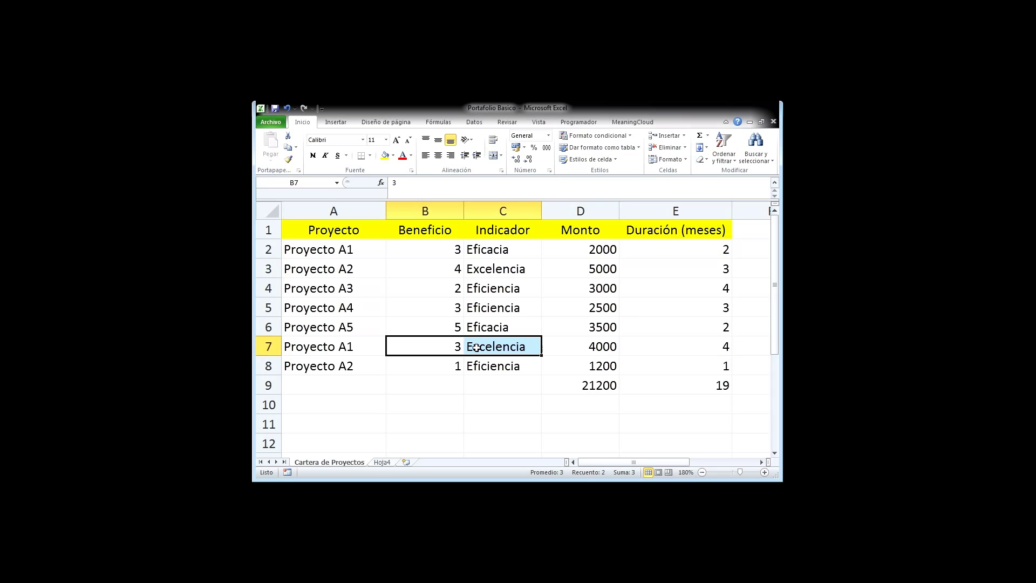
pyautogui.click(569, 350)
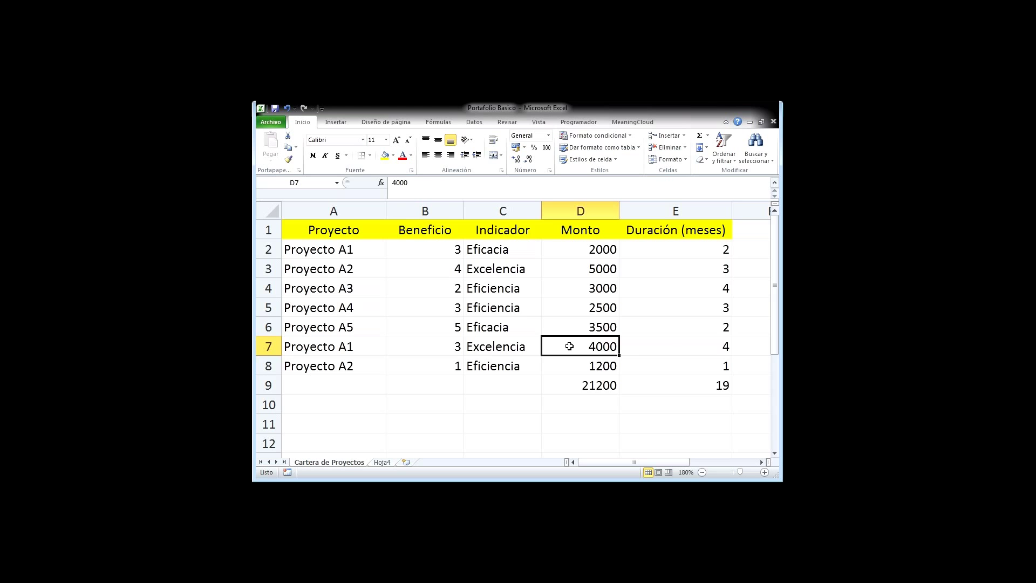
pyautogui.click(680, 347)
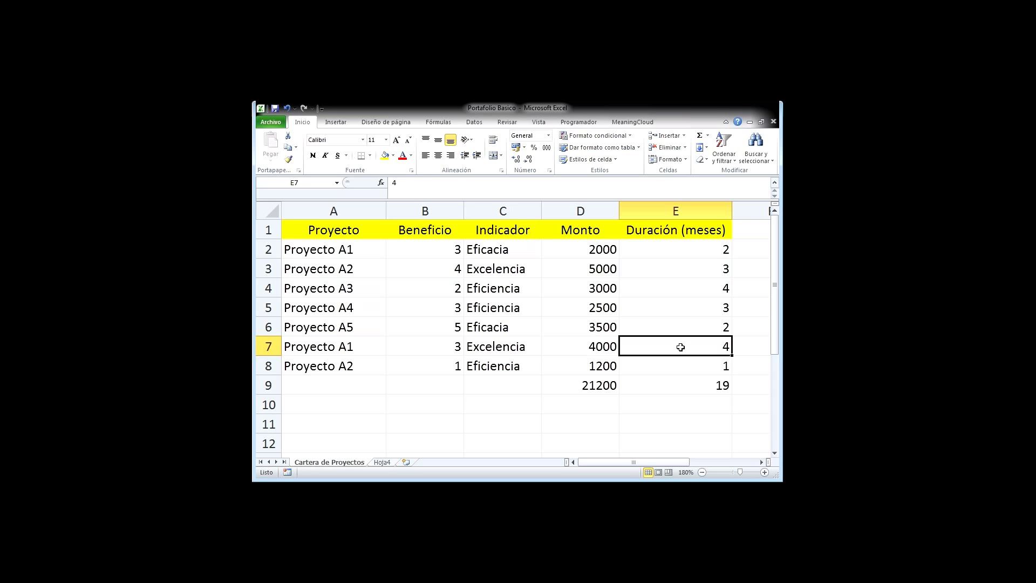
# Compare the durations in months of the two Proyecto A1 entries, E2 and E7.
pyautogui.click(659, 249)
pyautogui.click(675, 344)
pyautogui.click(668, 254)
pyautogui.click(695, 346)
pyautogui.click(677, 256)
pyautogui.click(668, 346)
pyautogui.click(454, 394)
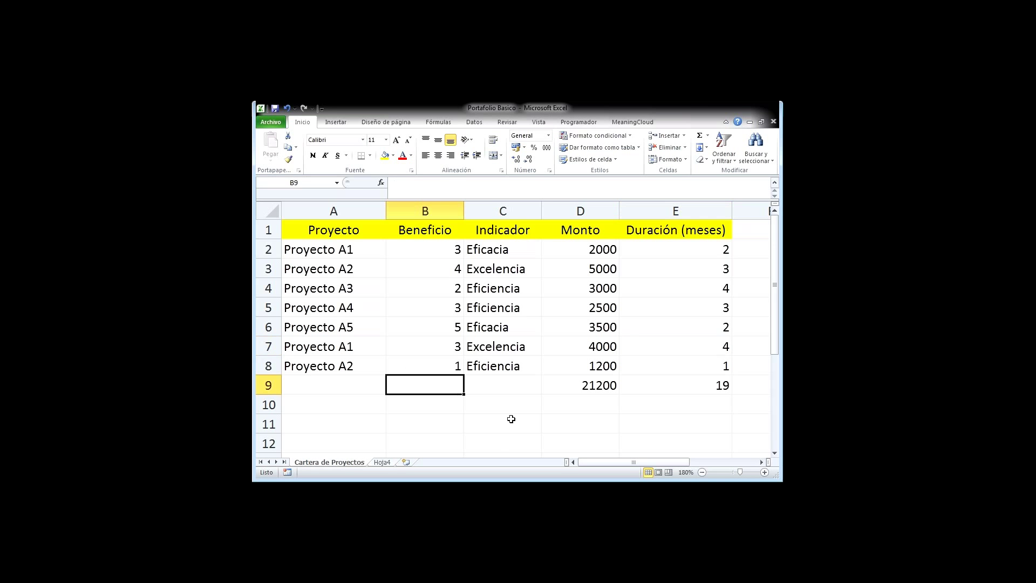
pyautogui.click(554, 426)
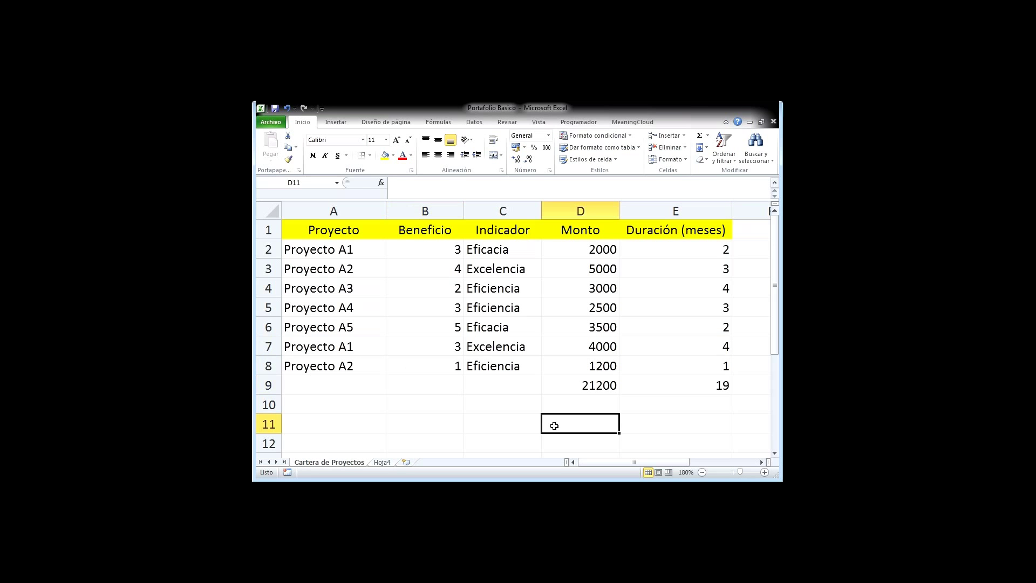
pyautogui.write('10')
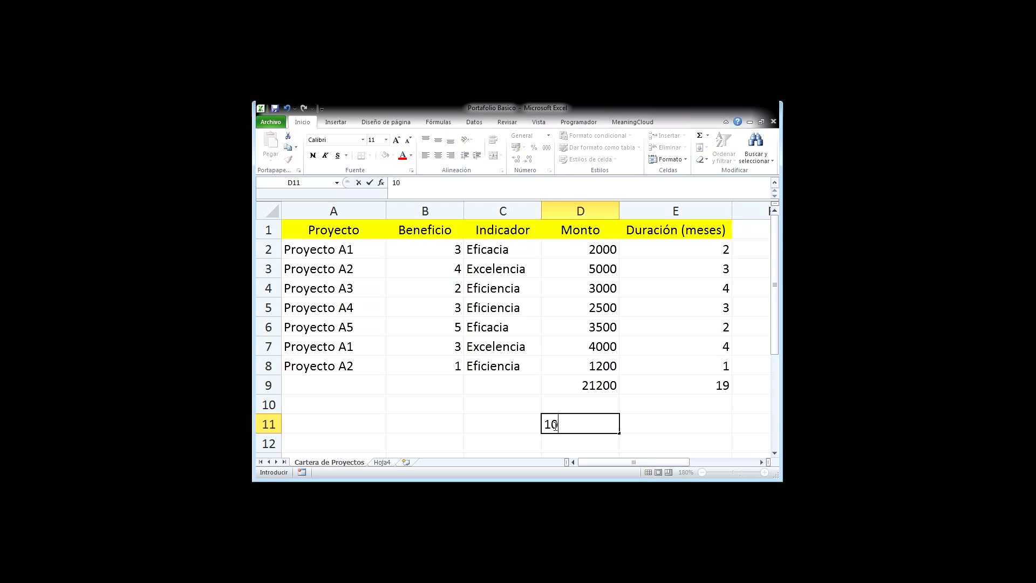
pyautogui.press('BackSpace')
pyautogui.press('BackSpace')
# Add the label "Tope Presup" in C11 and enter 10000 beside it in D11.
pyautogui.press('Left')
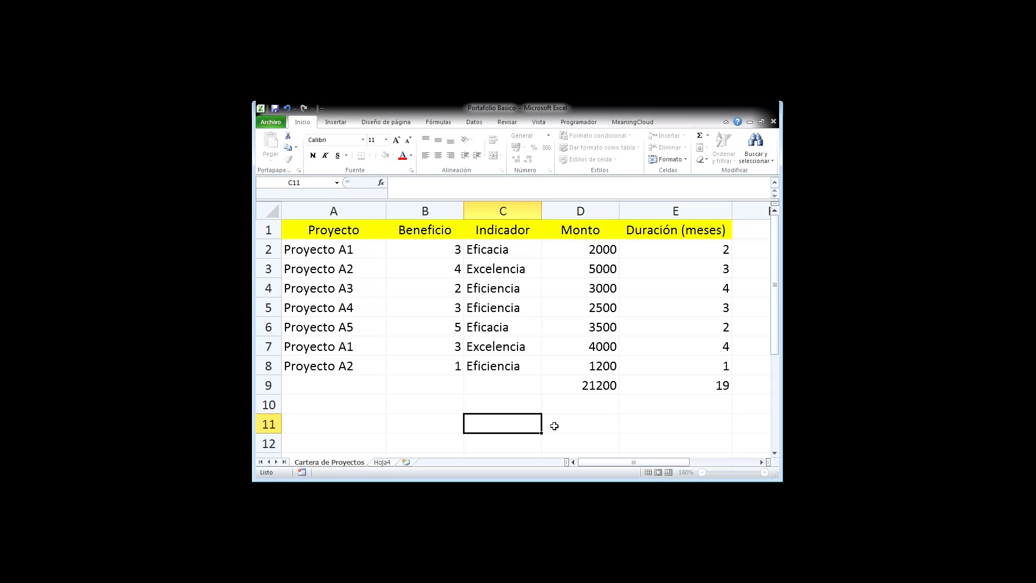
pyautogui.write('Tope Presup')
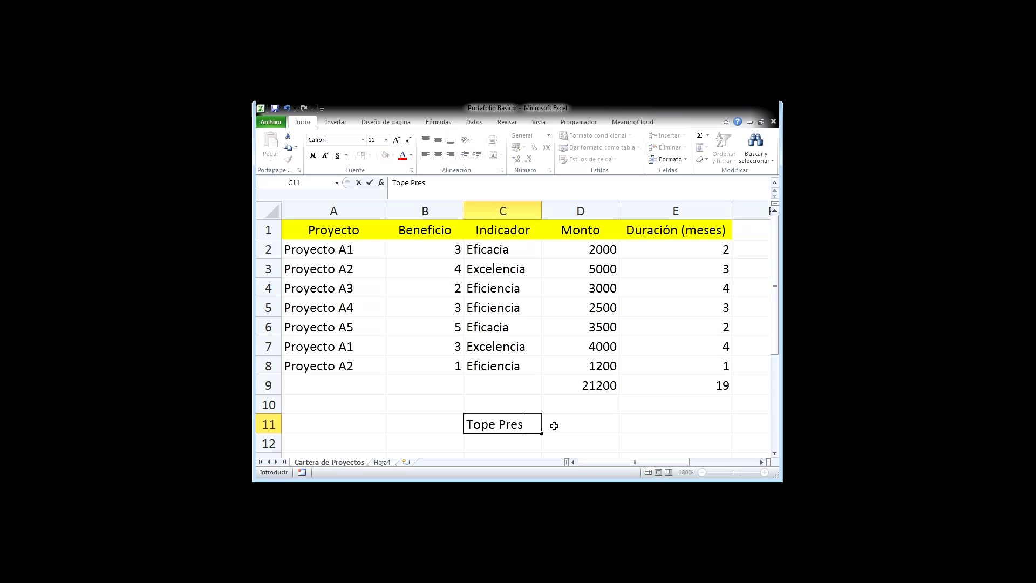
pyautogui.press('Return')
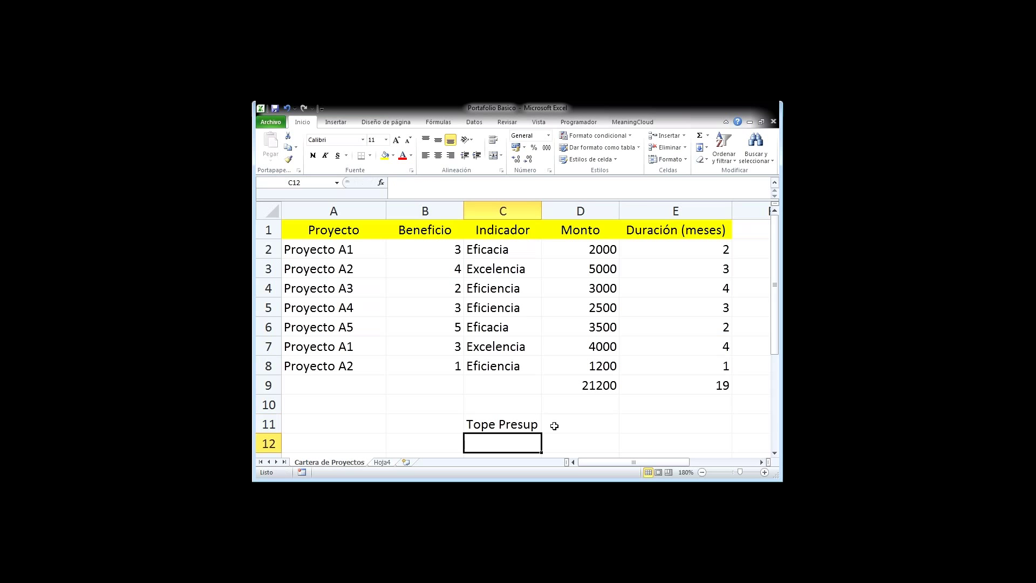
pyautogui.click(554, 426)
pyautogui.write('10000')
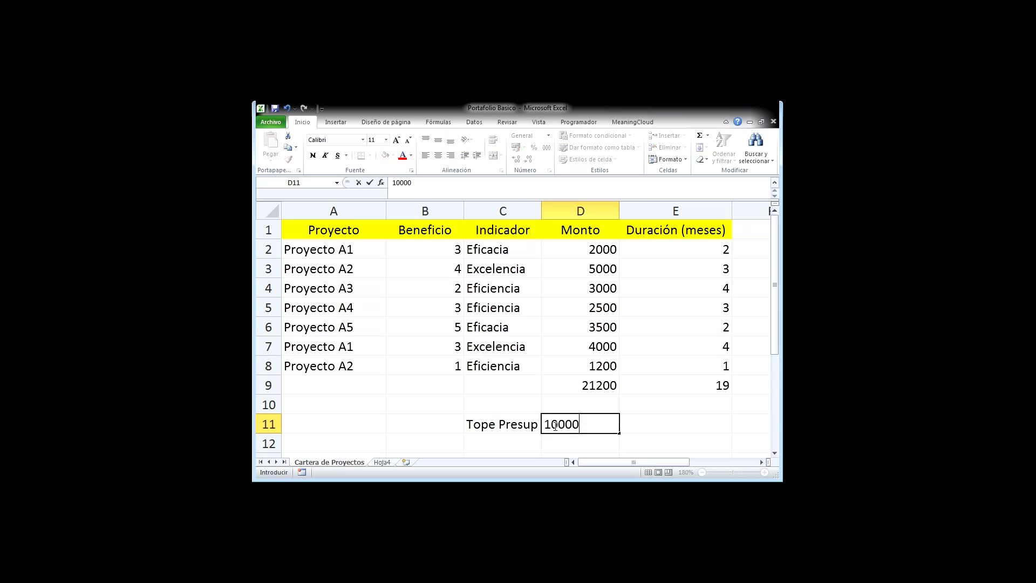
pyautogui.press('Return')
# Enter the period "1 año" in E11, beside the budget cap.
pyautogui.click(554, 426)
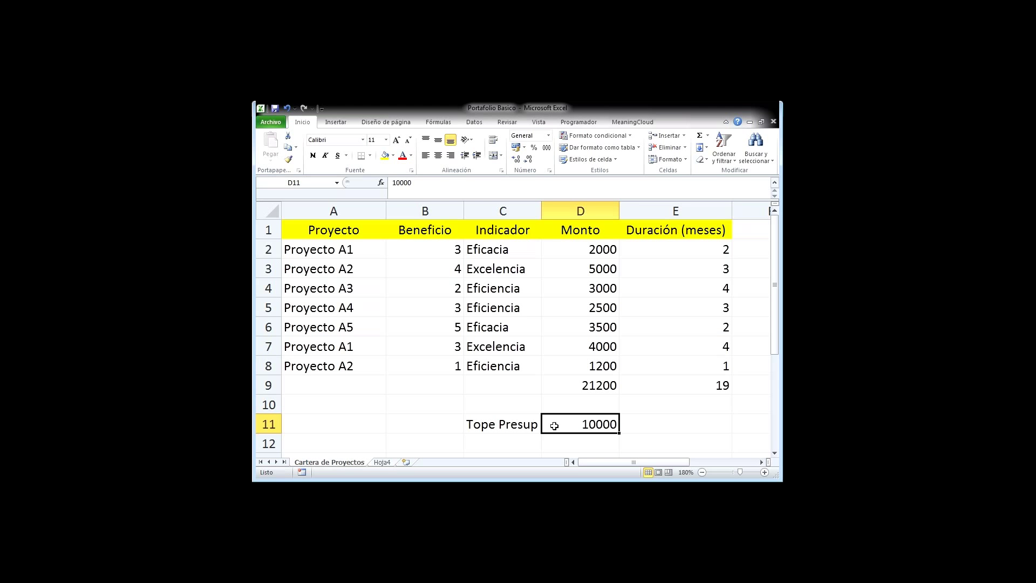
pyautogui.press('Right')
pyautogui.write('1')
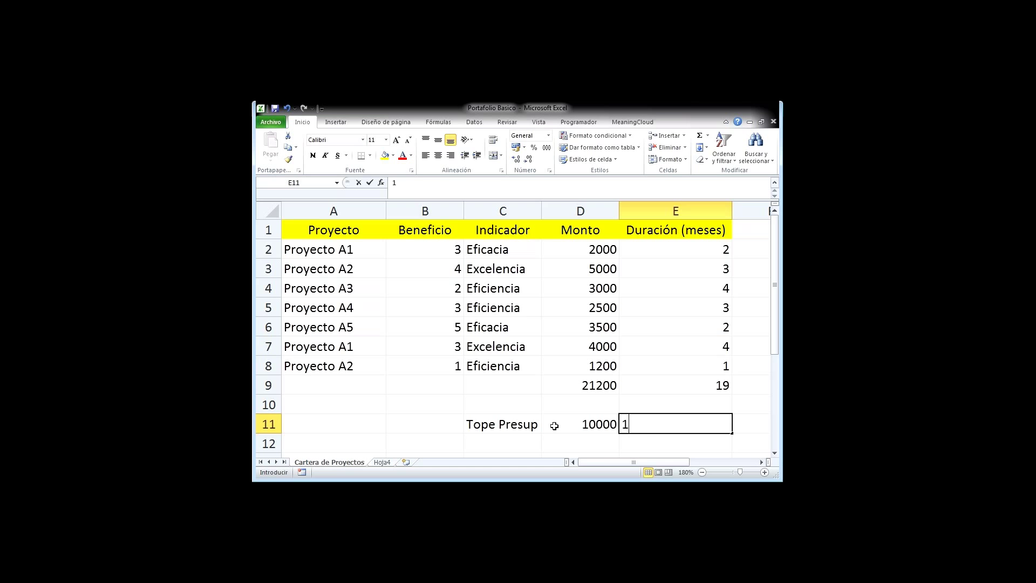
pyautogui.press('Return')
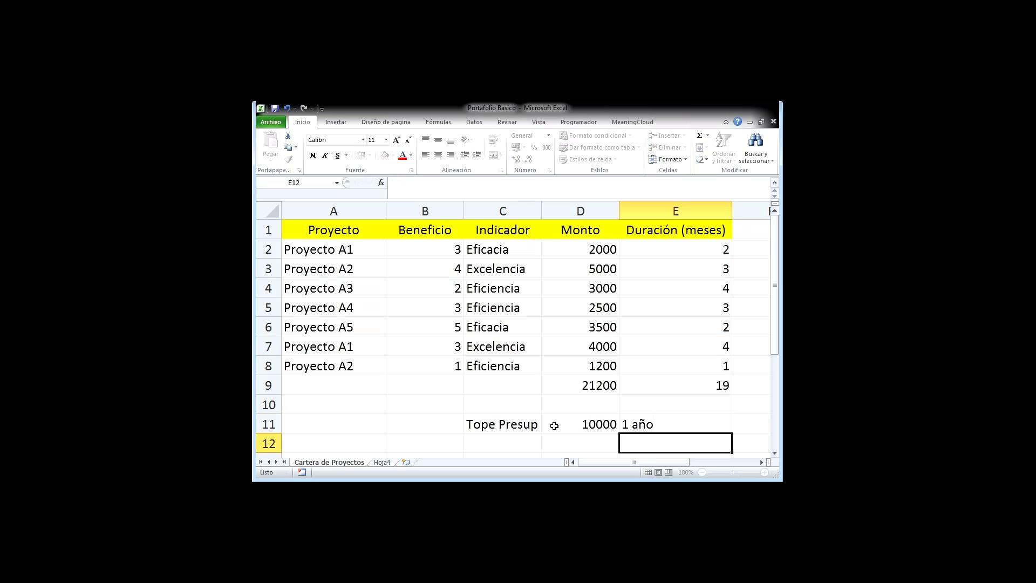
pyautogui.press('Left')
pyautogui.press('Left')
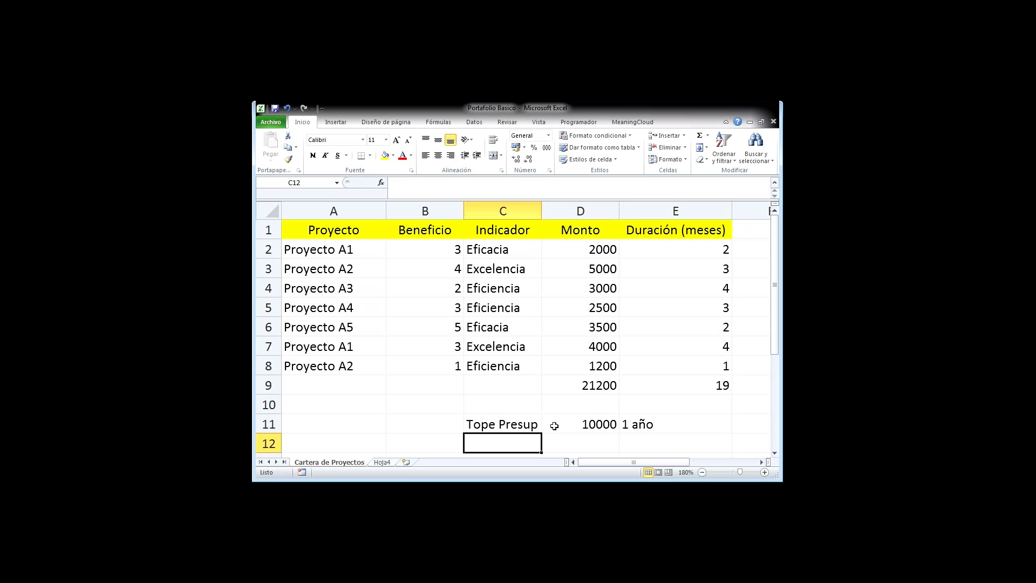
pyautogui.press('Left')
pyautogui.press('Left')
pyautogui.press('Up')
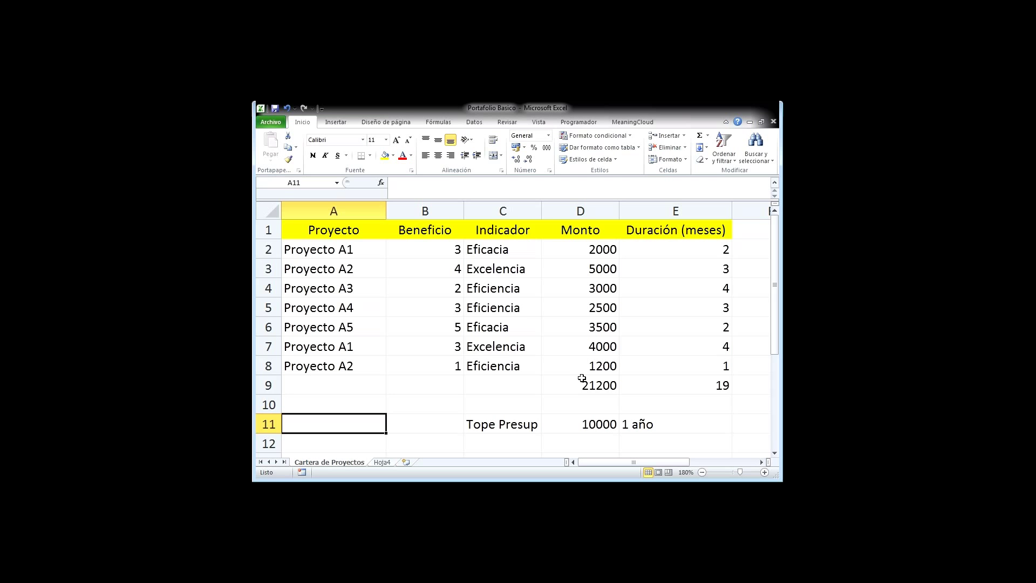
# Label the sums row by entering "Total" in C9.
pyautogui.click(526, 383)
pyautogui.write('T')
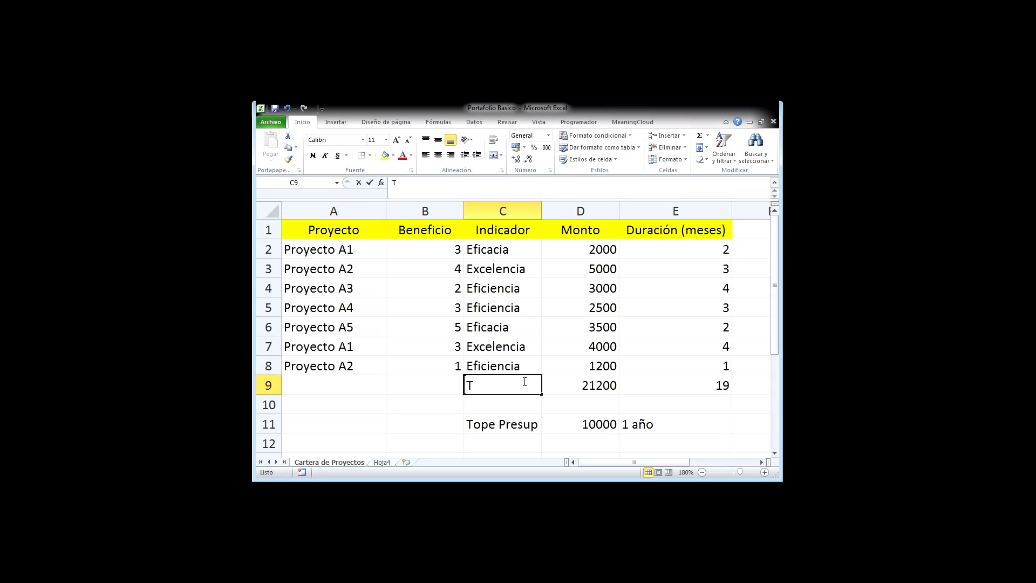
pyautogui.write('otal')
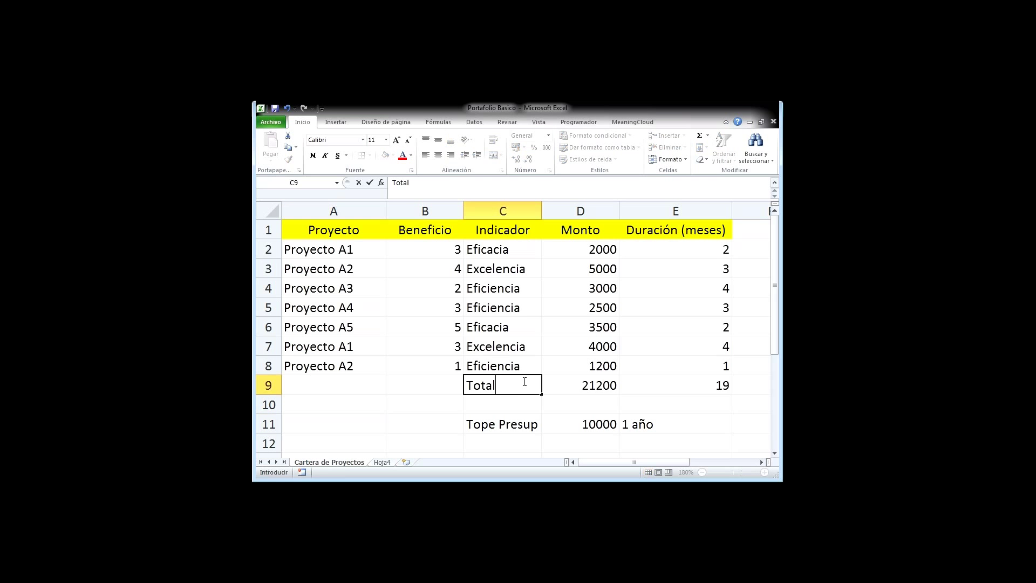
pyautogui.press('Return')
# Compare the total Monto in D9 with the budget cap in D11.
pyautogui.press('Right')
pyautogui.press('Up')
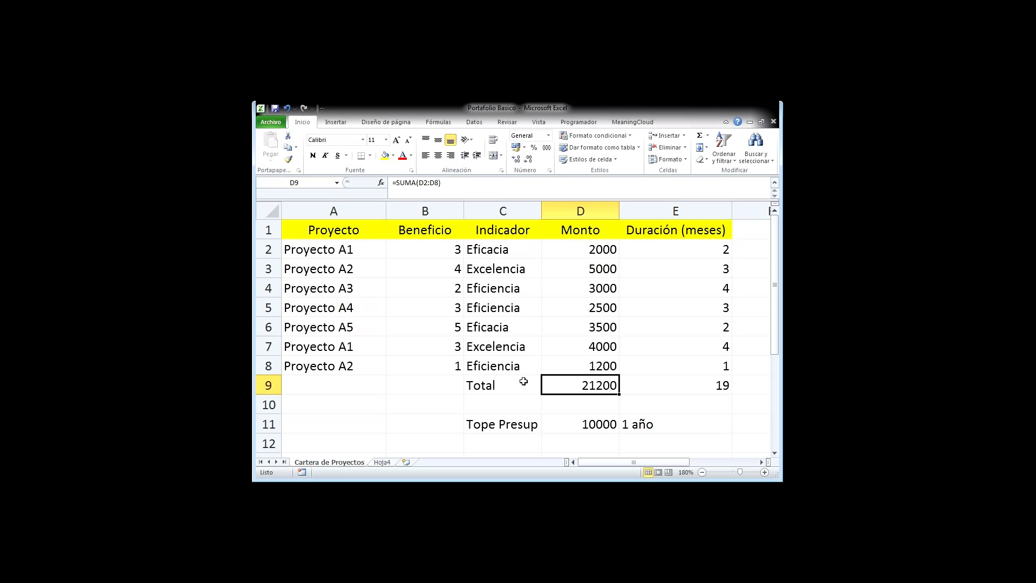
pyautogui.press('Down')
pyautogui.press('Down')
pyautogui.press('Up')
pyautogui.press('Down')
pyautogui.press('Up')
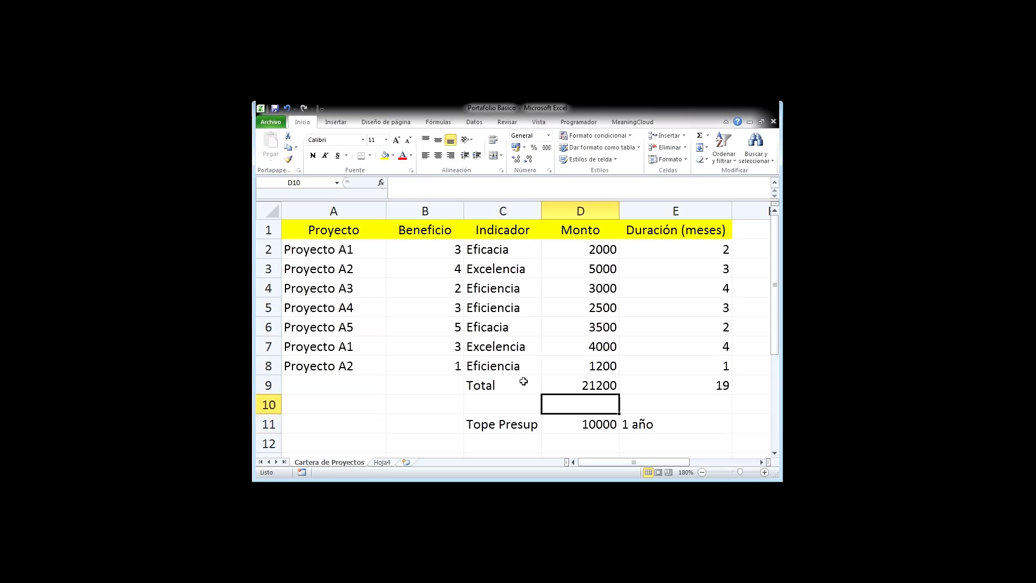
# Review the Monto amounts from D9 up to D2, and the duration and indicator beside D2.
pyautogui.press('Up')
pyautogui.press('Up')
pyautogui.press('Up')
pyautogui.press('Up')
pyautogui.press('Up')
pyautogui.press('Up')
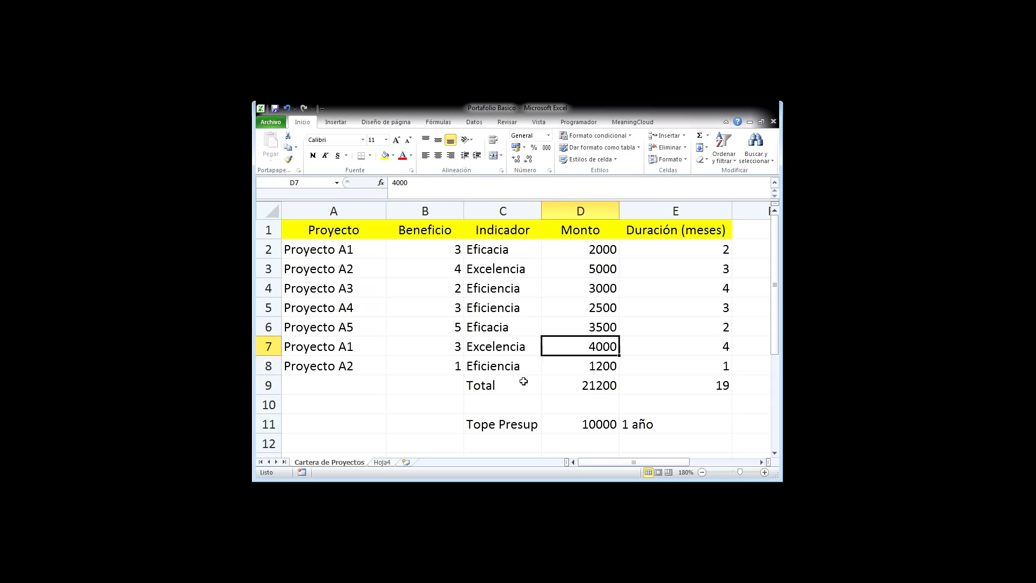
pyautogui.press('Up')
pyautogui.press('Up')
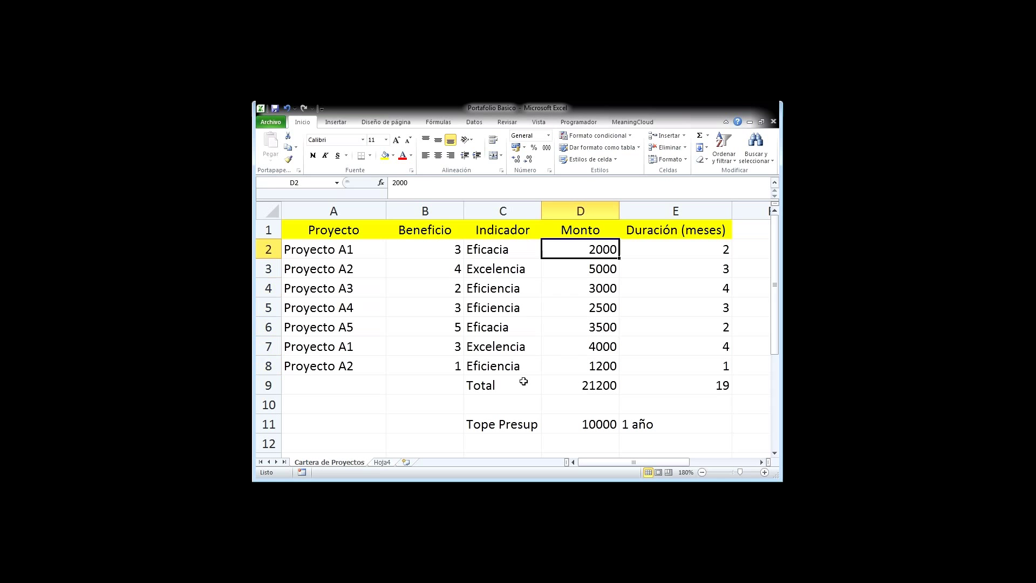
pyautogui.press('Right')
pyautogui.press('Left')
pyautogui.press('Left')
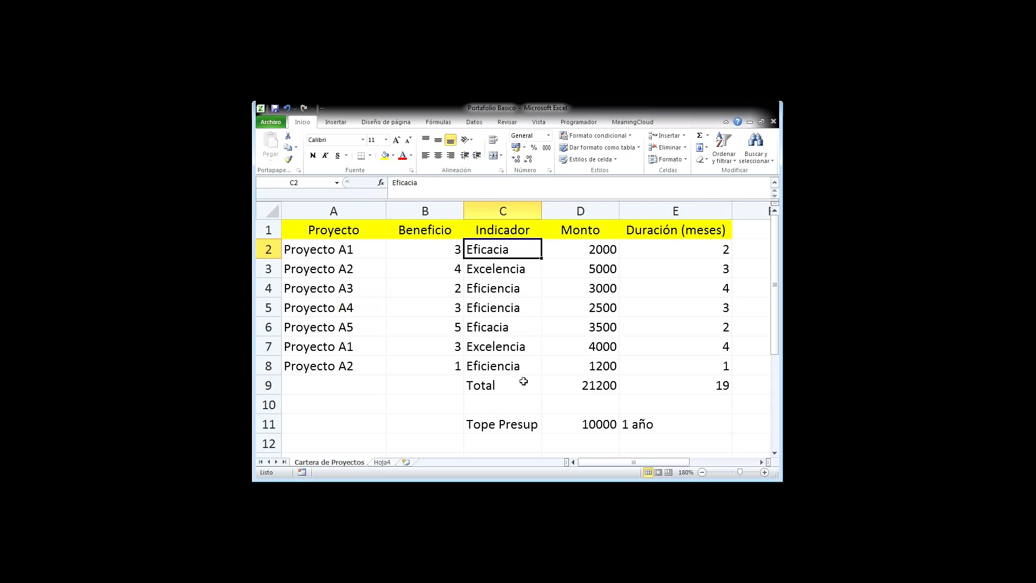
# Review the project durations from E2 down to the total in E9, and the budget cap entries in row 11.
pyautogui.press('Right')
pyautogui.press('Right')
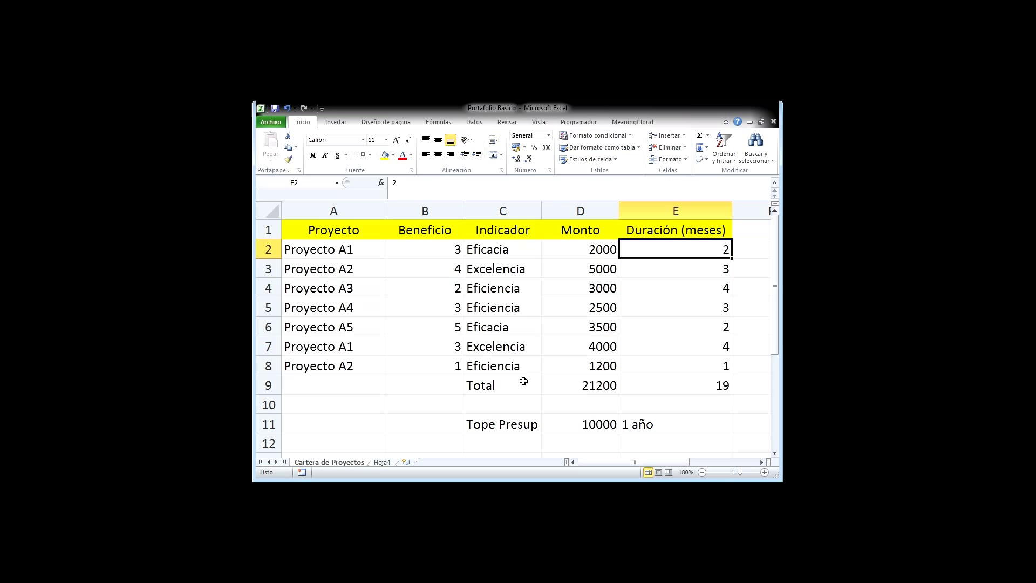
pyautogui.press('Down')
pyautogui.press('Down')
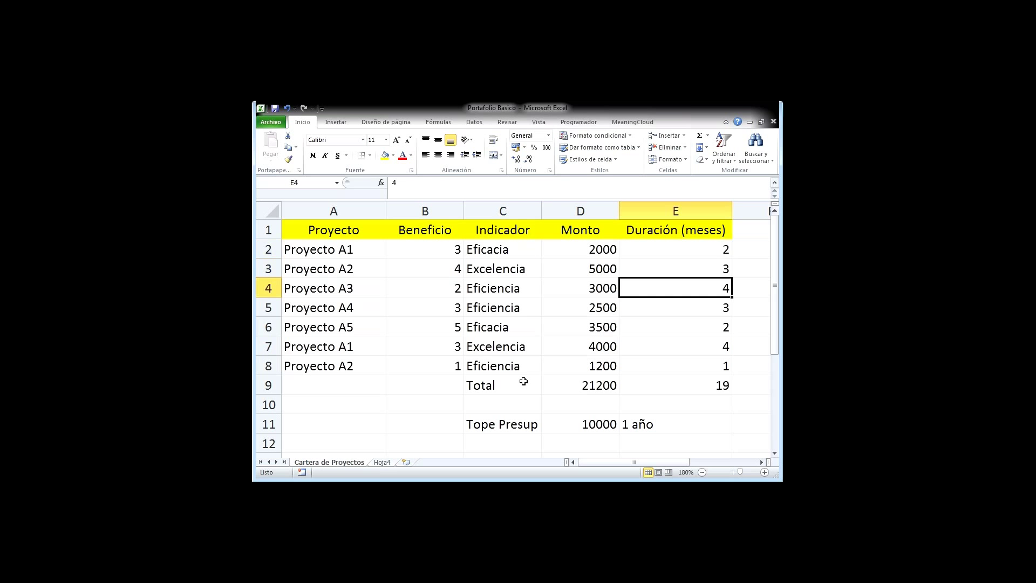
pyautogui.press('Down')
pyautogui.press('Down')
pyautogui.press('Down')
pyautogui.press('Down')
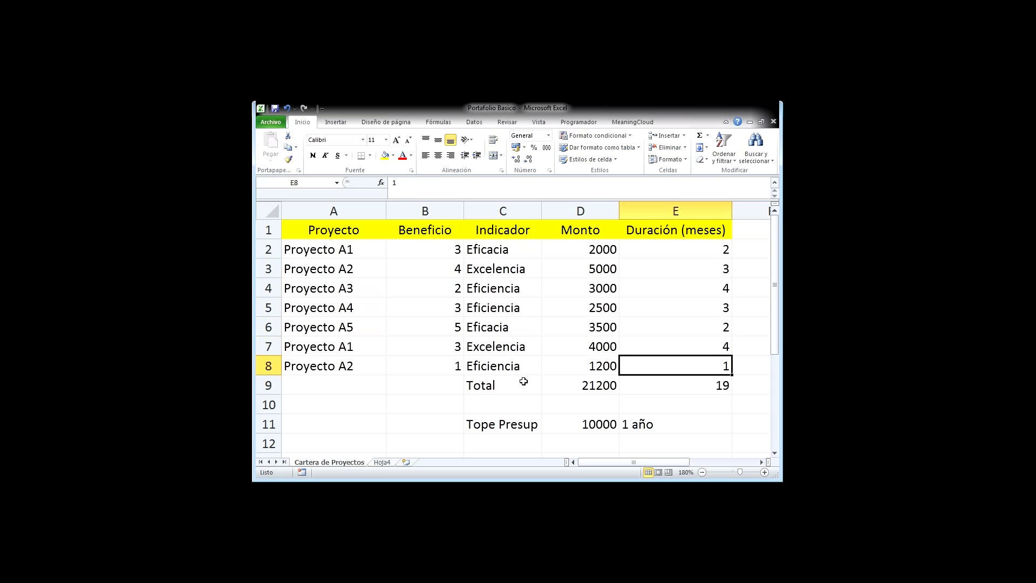
pyautogui.press('Down')
pyautogui.press('Down')
pyautogui.press('Down')
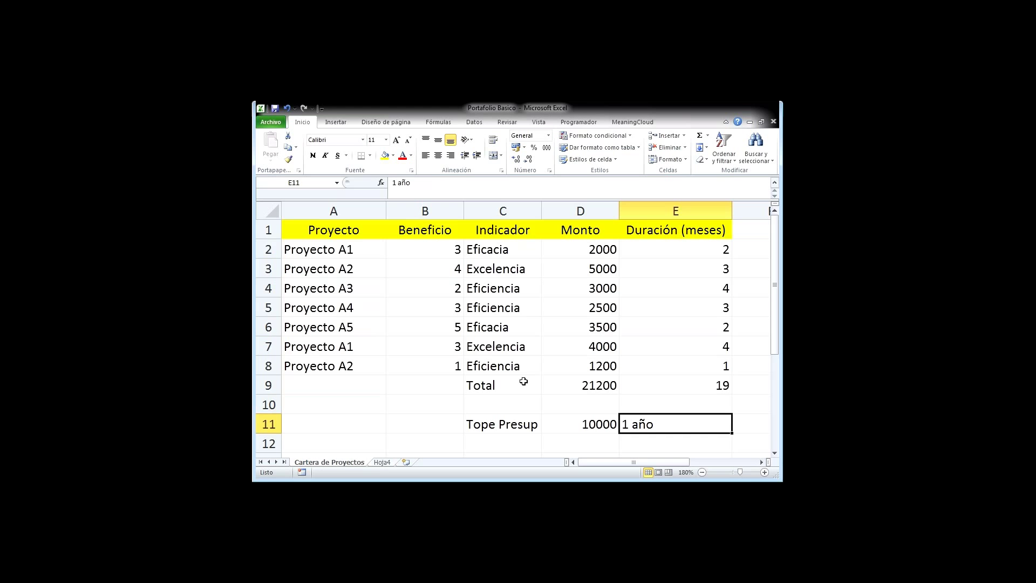
pyautogui.press('Left')
pyautogui.press('Left')
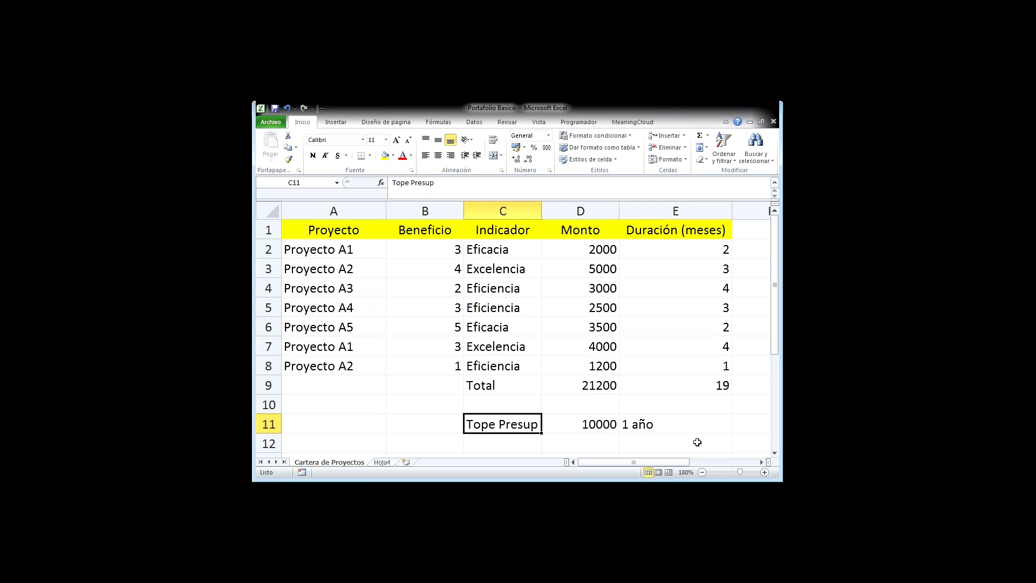
# Enter the row labels "Linea Base" in A13 and "Meta" in A14, below the project table.
pyautogui.click(364, 233)
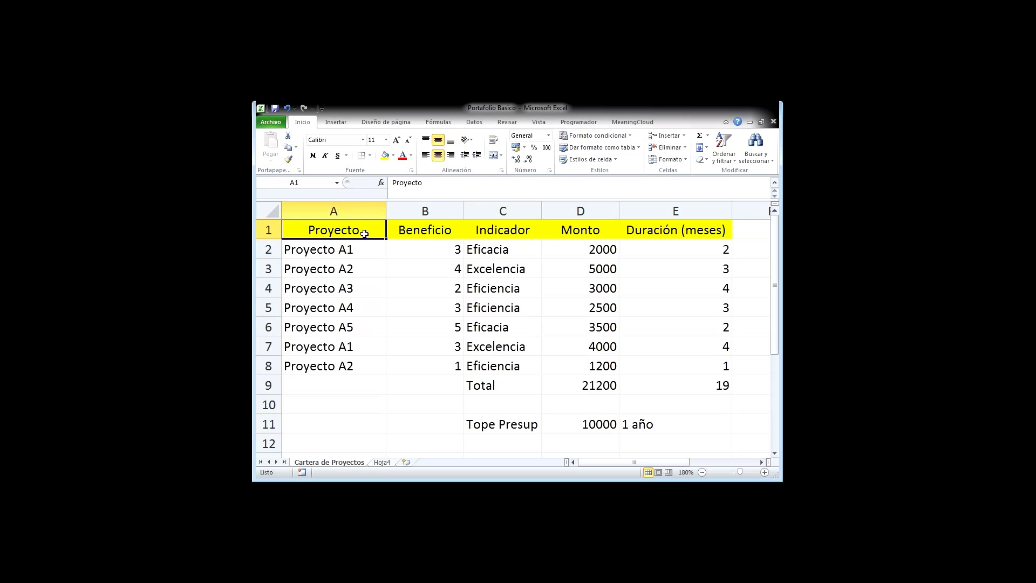
pyautogui.click(702, 472)
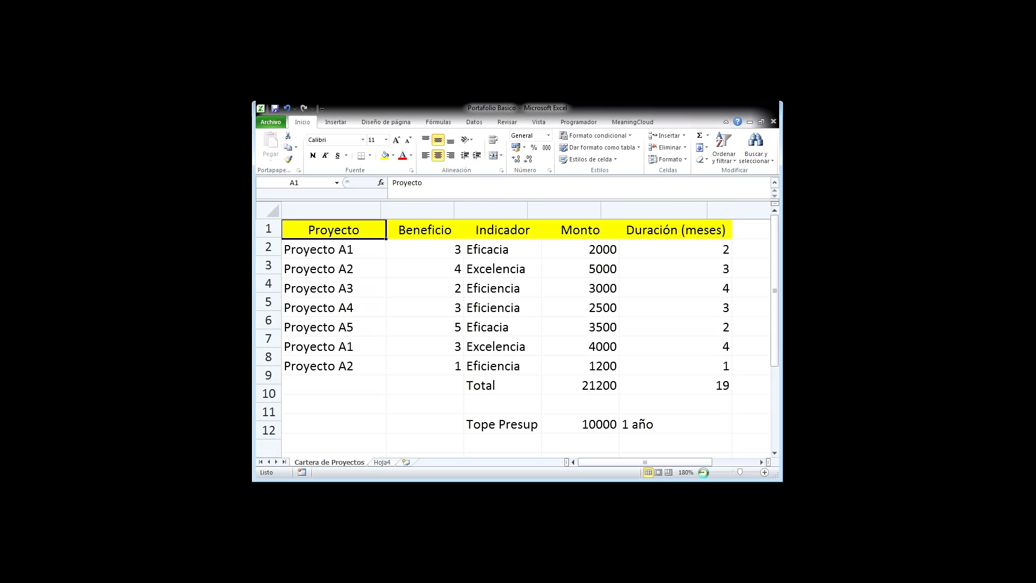
pyautogui.click(702, 473)
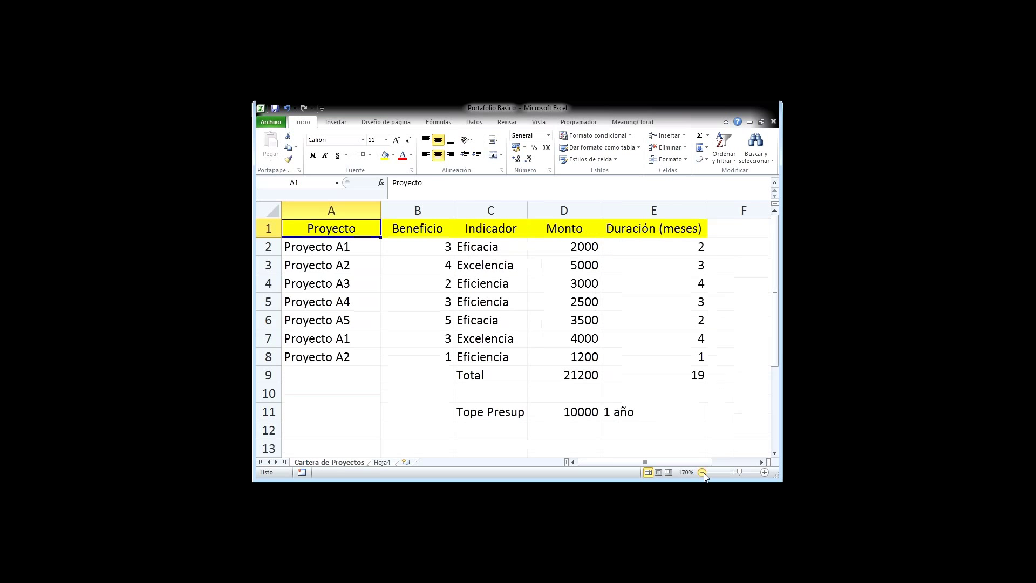
pyautogui.click(703, 472)
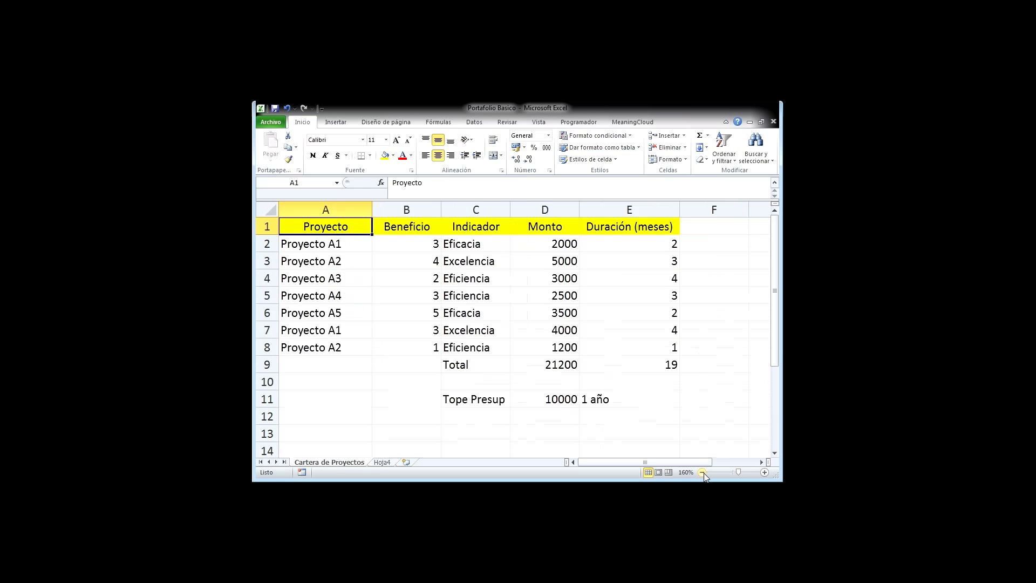
pyautogui.click(702, 472)
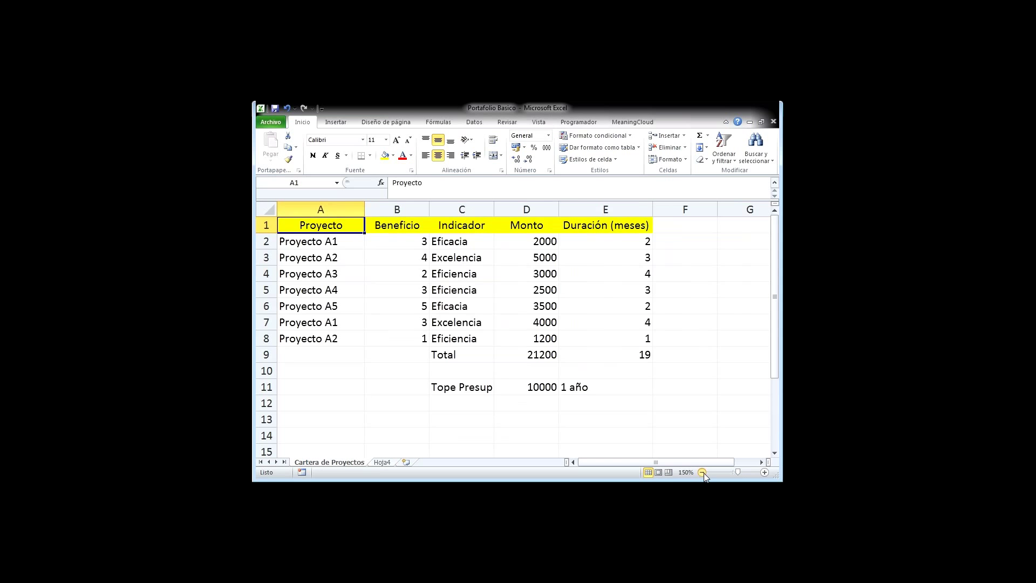
pyautogui.click(703, 473)
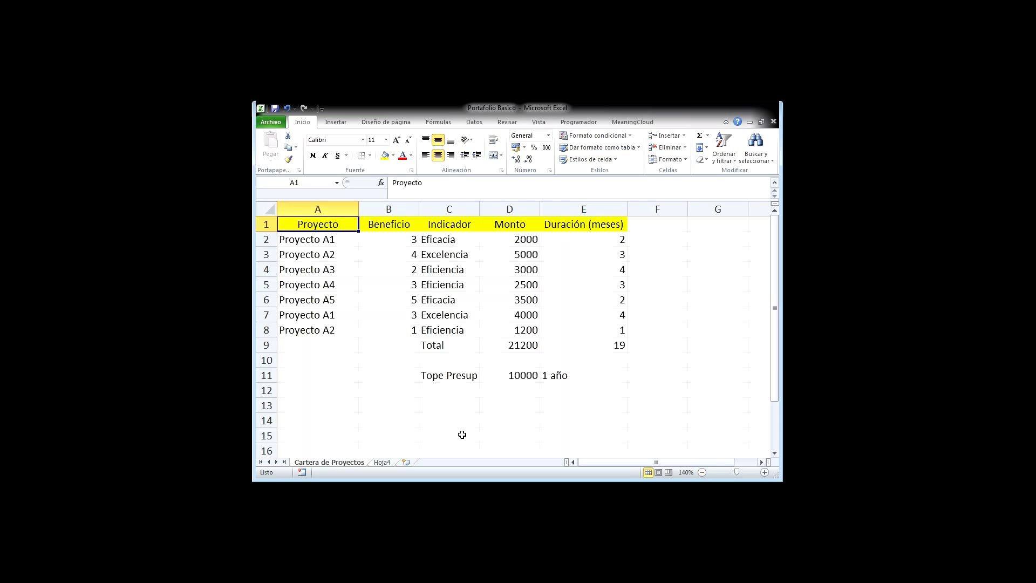
pyautogui.click(330, 406)
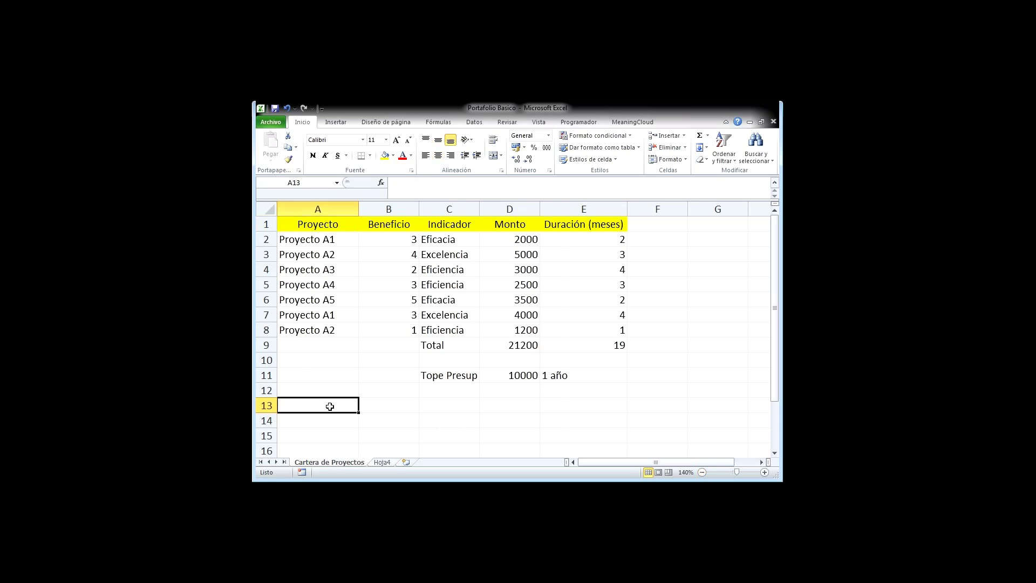
pyautogui.write('Linea Base')
pyautogui.press('Return')
pyautogui.write('M')
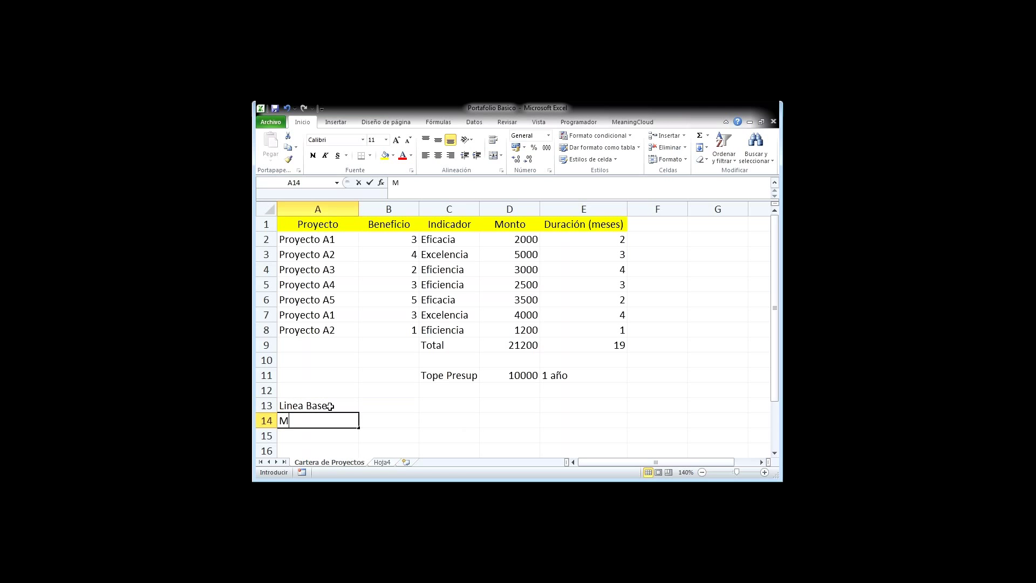
pyautogui.write('eta')
pyautogui.press('Tab')
# Enter the column headings "Eficacia", "Eficiencia" and "Excelencia" in B12, C12 and D12.
pyautogui.press('Up')
pyautogui.press('Up')
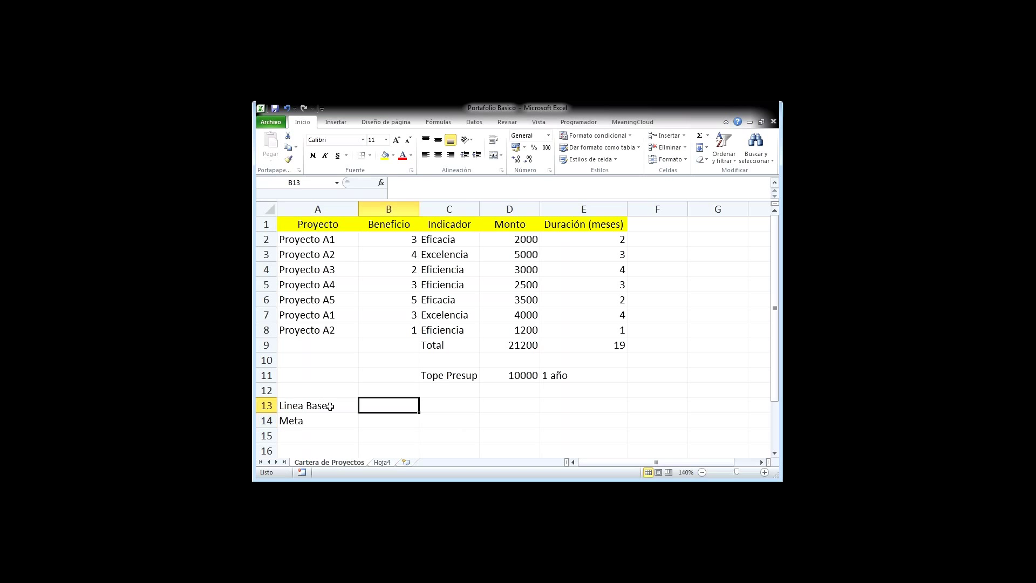
pyautogui.write('Eficacia')
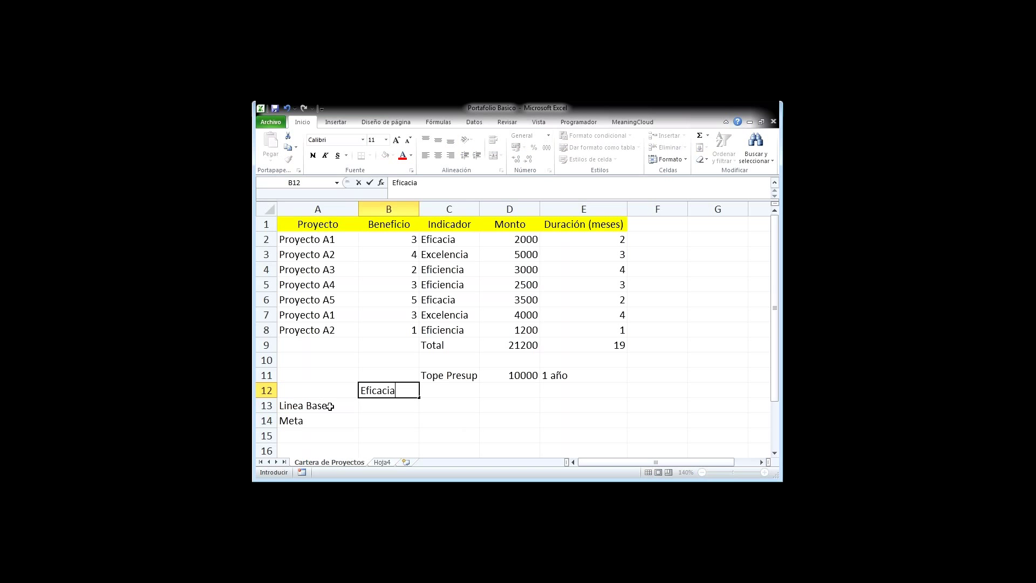
pyautogui.press('Tab')
pyautogui.press('Tab')
pyautogui.write('E')
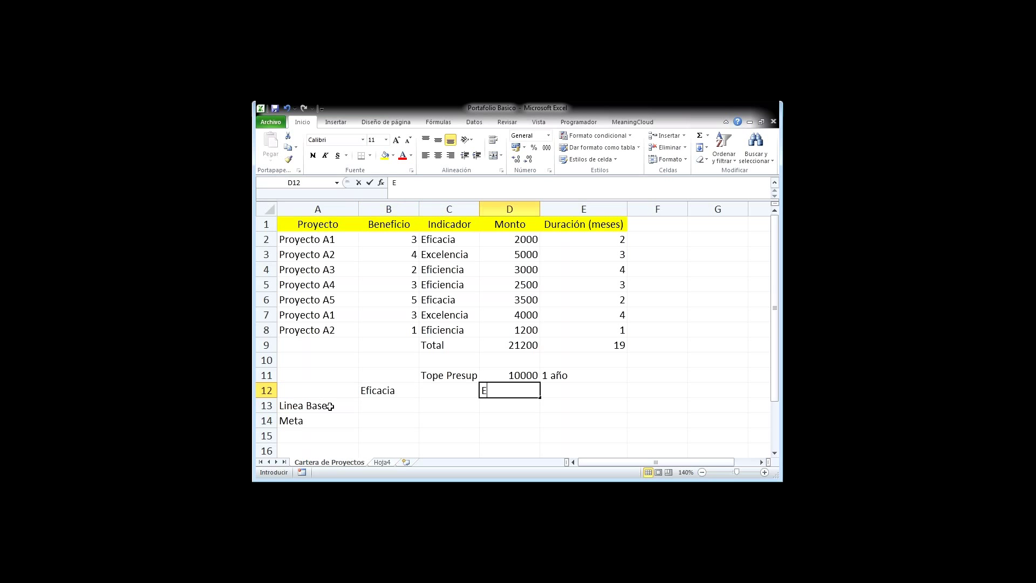
pyautogui.press('Escape')
pyautogui.press('Left')
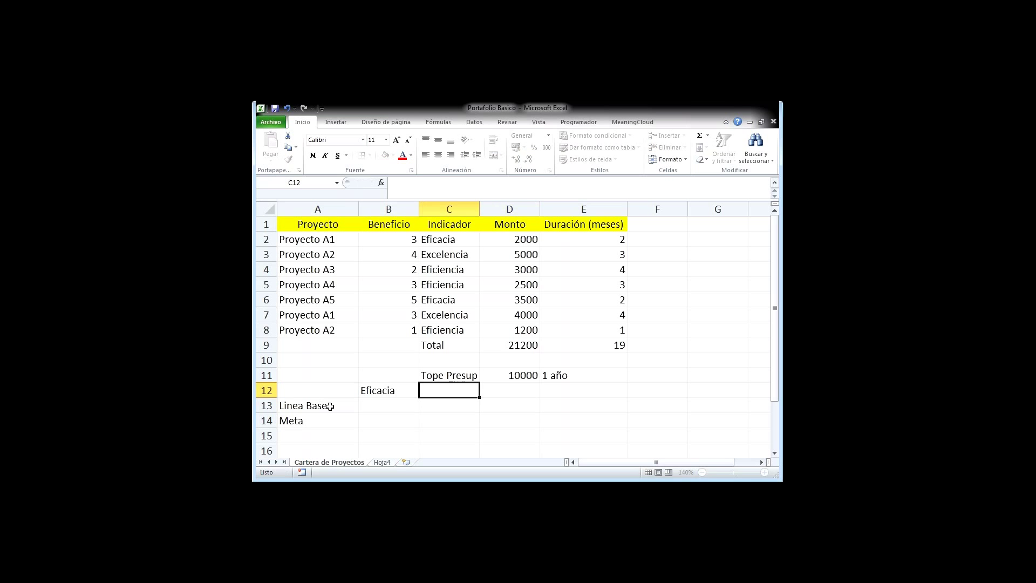
pyautogui.write('Eficiencia')
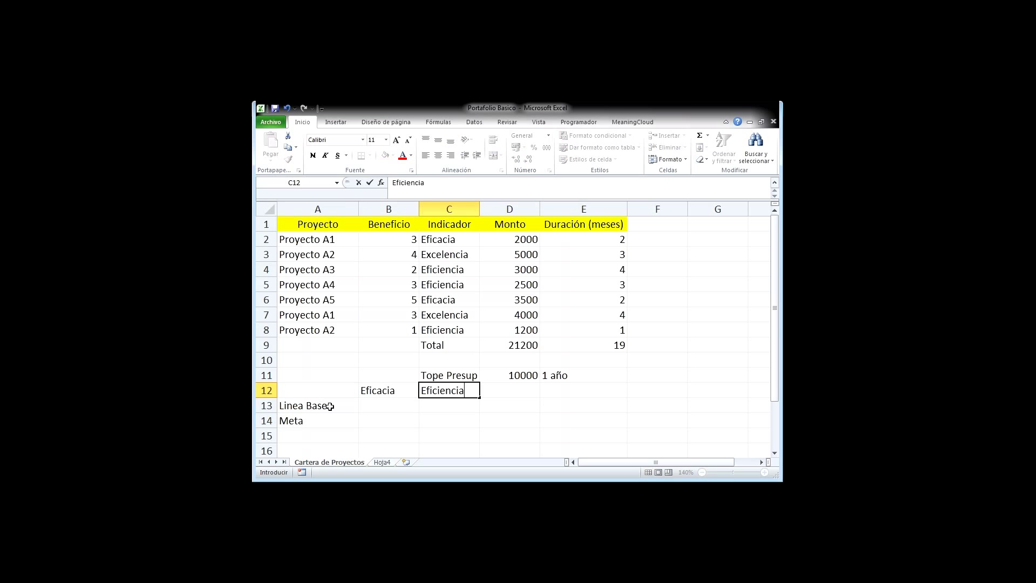
pyautogui.press('Return')
pyautogui.press('Up')
pyautogui.press('Right')
pyautogui.write('Excelencia')
pyautogui.press('Return')
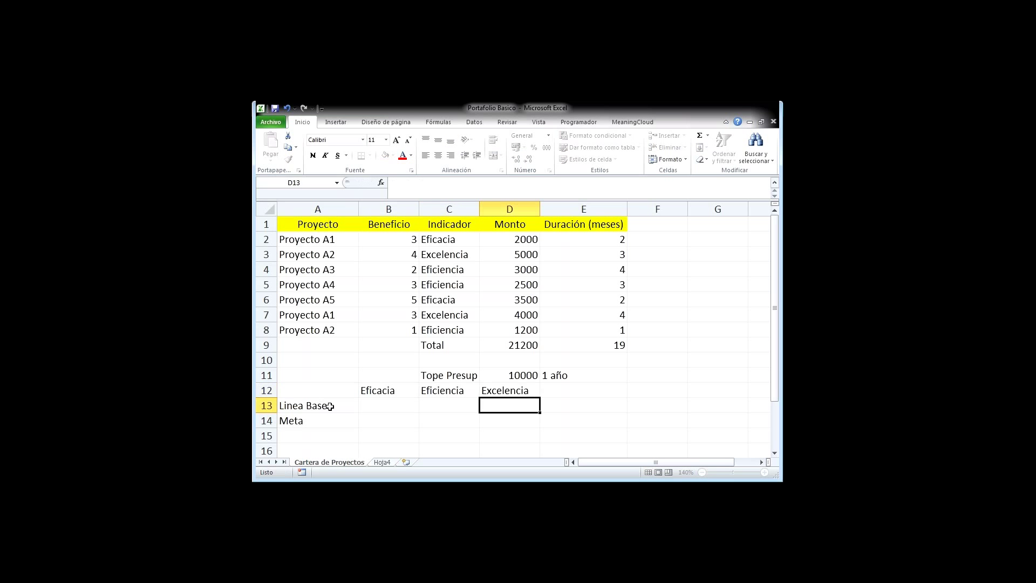
# Fill the Linea Base row with 2 for Eficacia, 3 for Eficiencia and 2 for Excelencia.
pyautogui.press('Left')
pyautogui.press('Left')
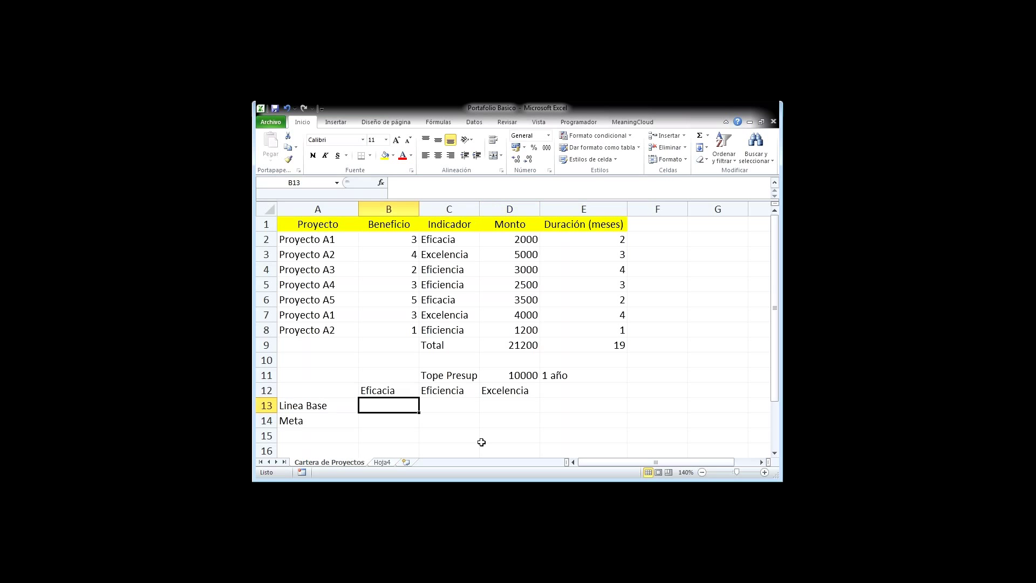
pyautogui.write('2')
pyautogui.press('Tab')
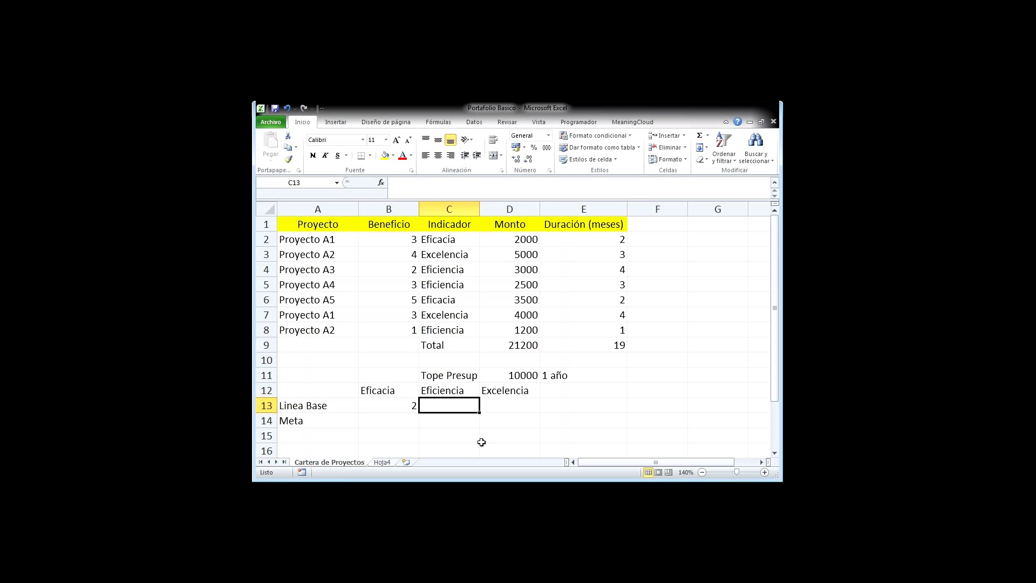
pyautogui.write('3')
pyautogui.press('Tab')
pyautogui.write('2')
pyautogui.press('Return')
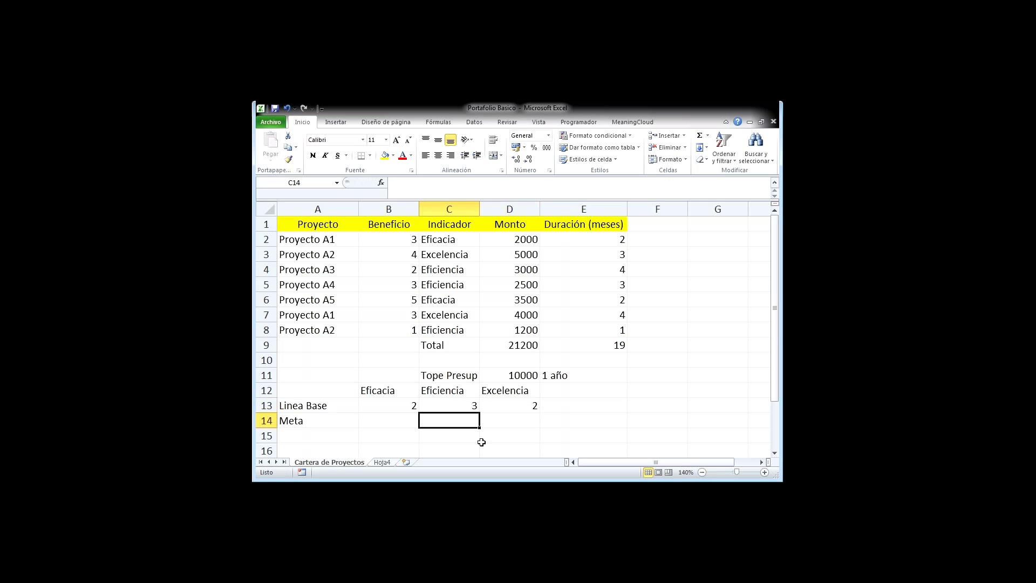
# Fill the Meta row with 3 for each of Eficacia, Eficiencia and Excelencia.
pyautogui.press('Left')
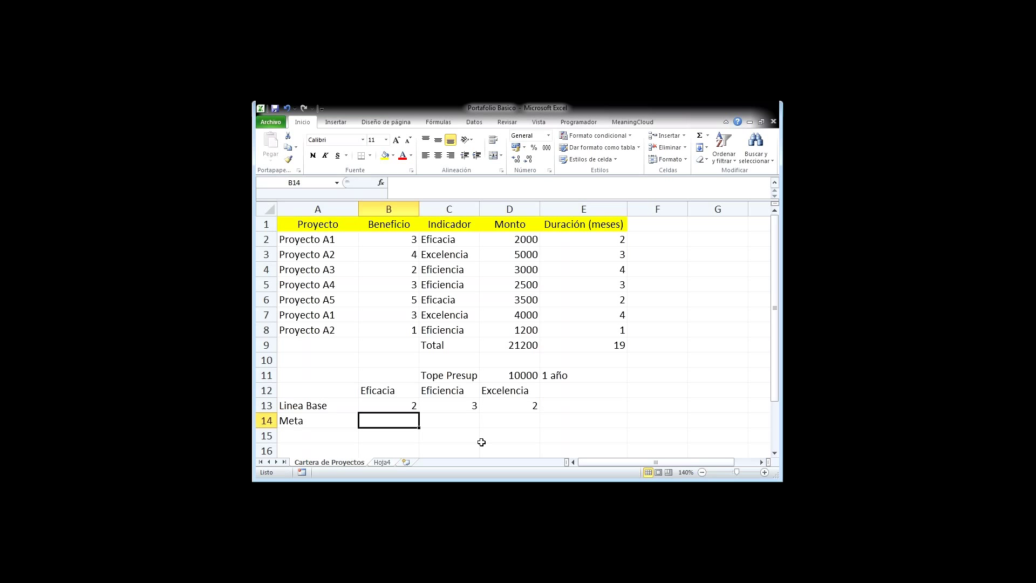
pyautogui.write('3')
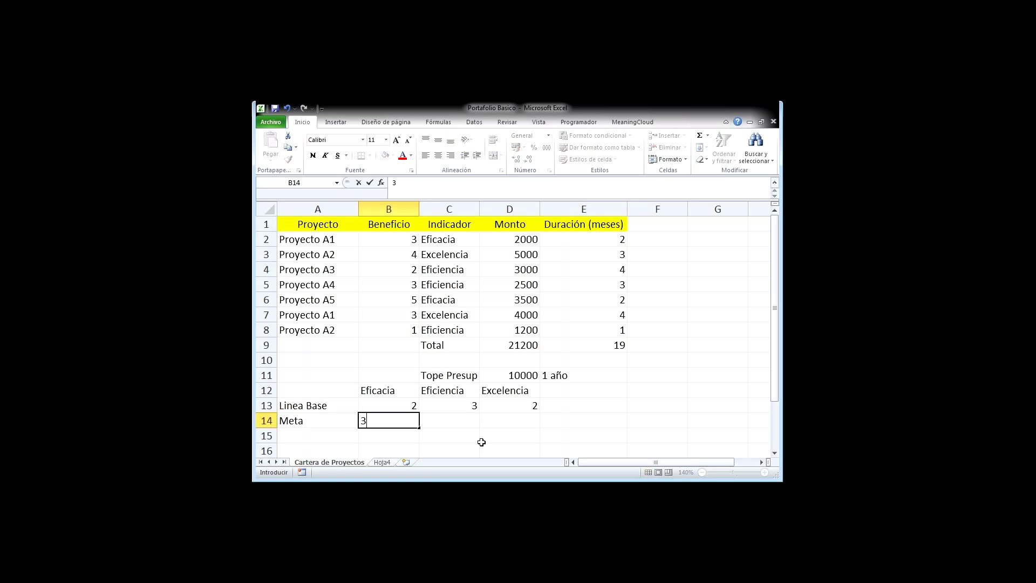
pyautogui.press('Tab')
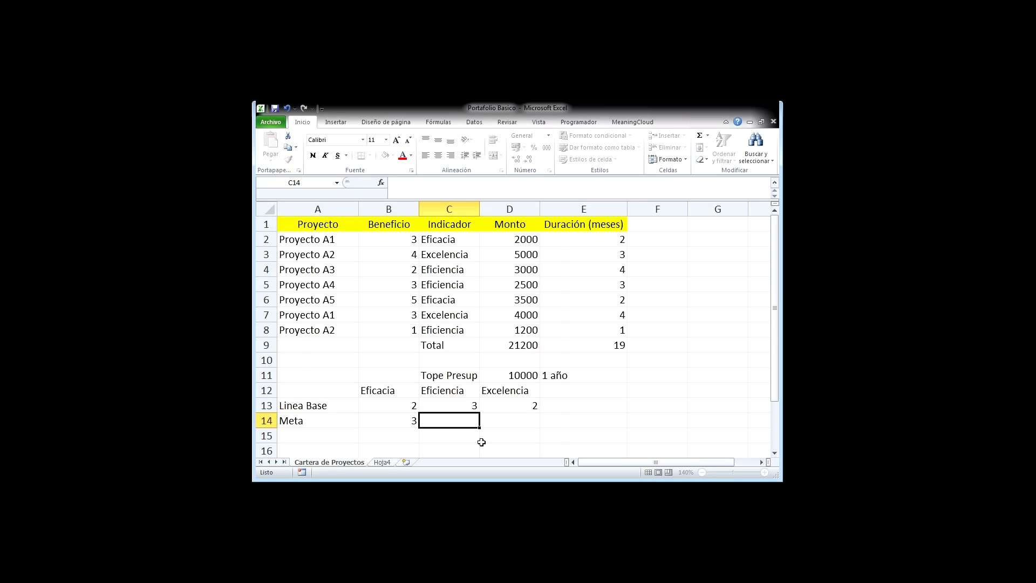
pyautogui.write('3')
pyautogui.press('Tab')
pyautogui.write('3')
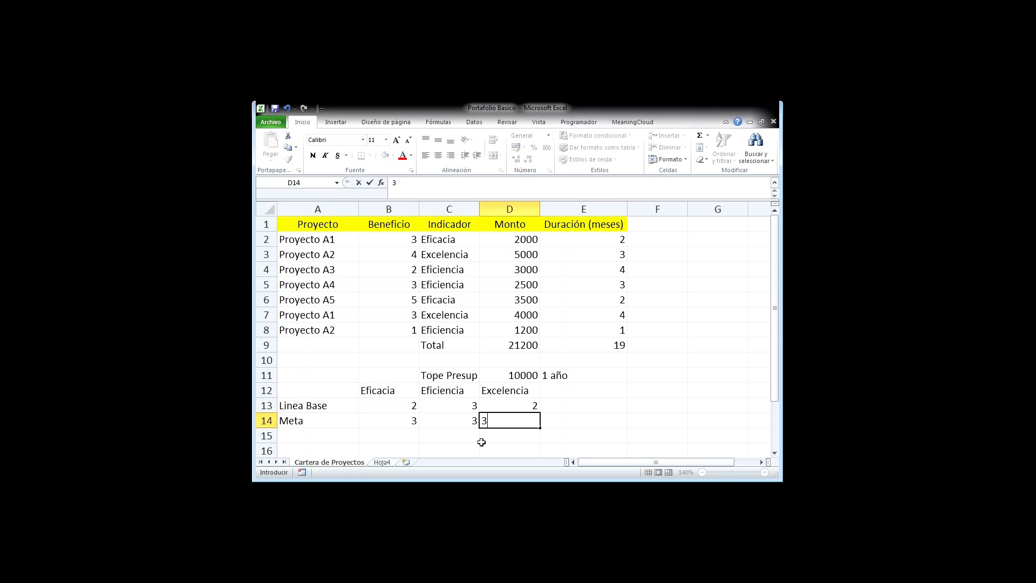
pyautogui.click(481, 441)
# Compare the Meta values with the Linea Base values for the three indicators in B12:D14.
pyautogui.press('Left')
pyautogui.press('Left')
pyautogui.press('Up')
pyautogui.press('Right')
pyautogui.press('Right')
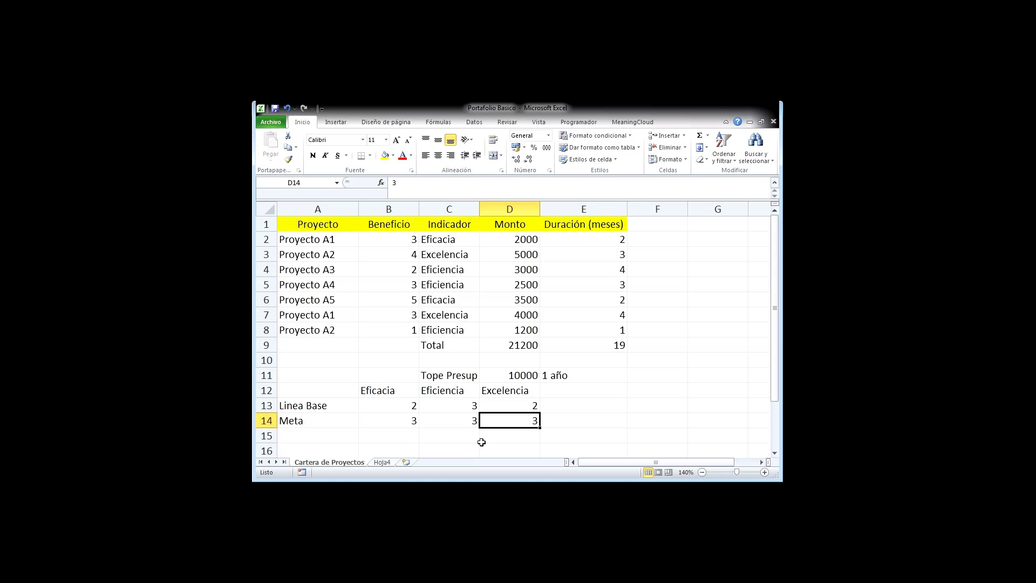
pyautogui.press('Left')
pyautogui.press('Left')
pyautogui.press('Right')
pyautogui.press('Right')
pyautogui.press('Right')
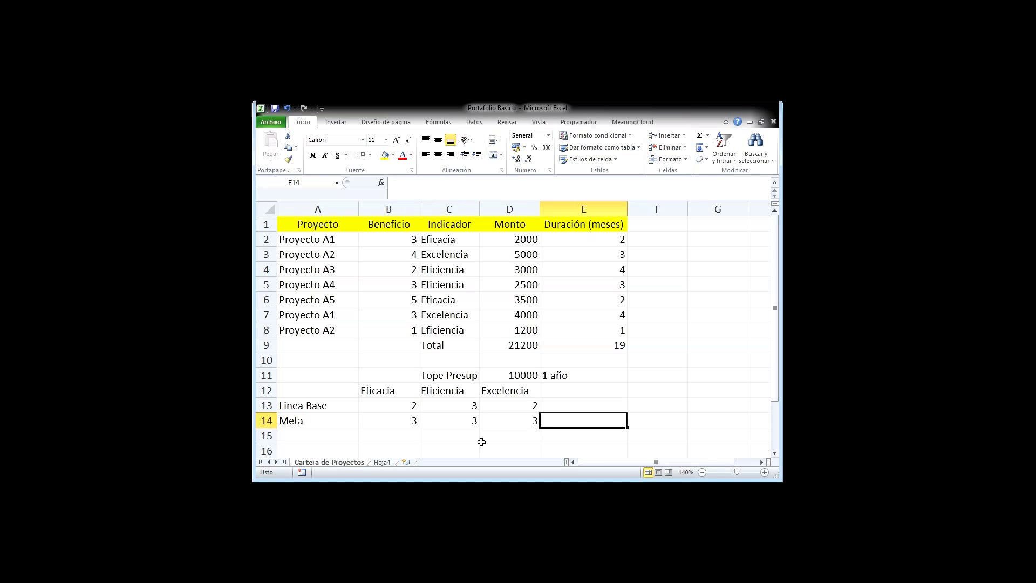
pyautogui.press('Left')
pyautogui.press('Left')
pyautogui.press('Left')
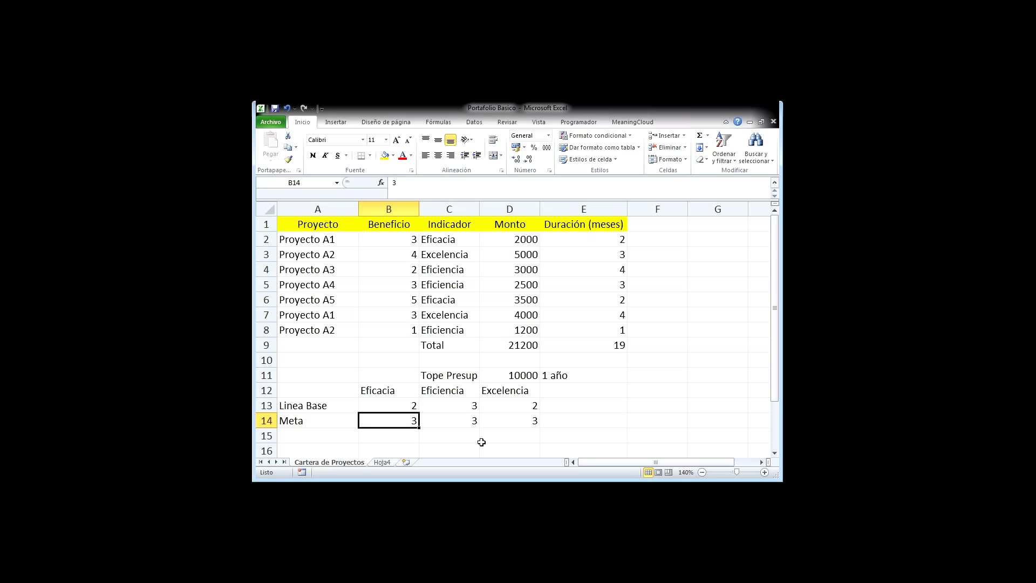
pyautogui.press('Up')
pyautogui.press('Up')
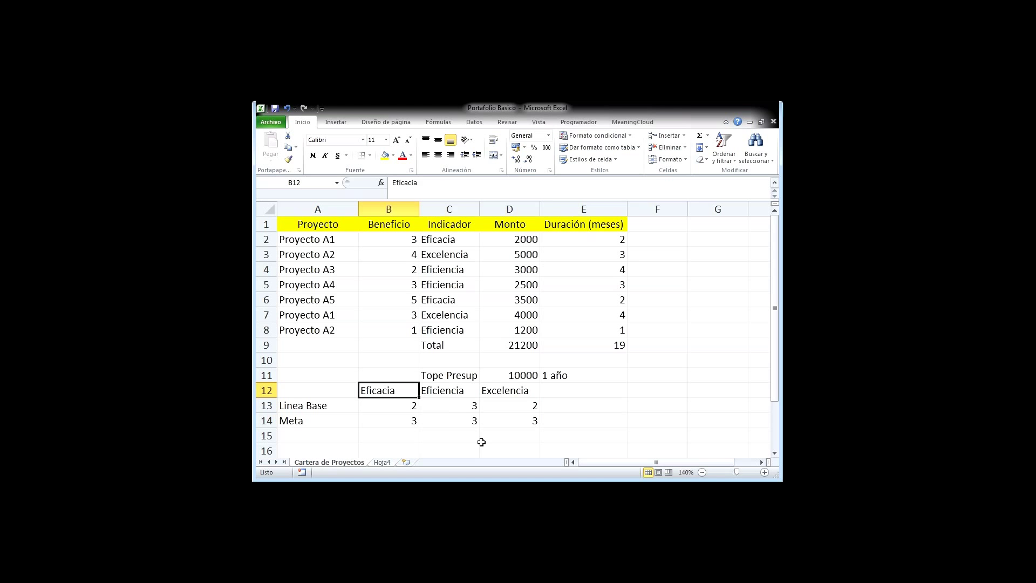
# Calculate the Eficacia gap in B15 by subtracting the Linea Base value in B13 from the Meta value in B14.
pyautogui.click(396, 433)
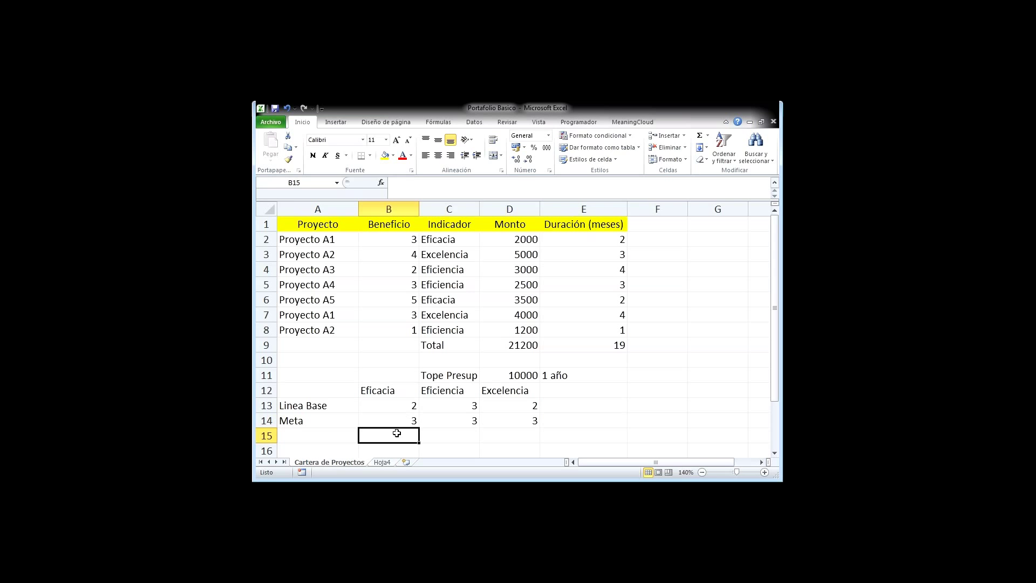
pyautogui.write('=')
pyautogui.press('Up')
pyautogui.write('-')
pyautogui.press('Up')
pyautogui.press('Up')
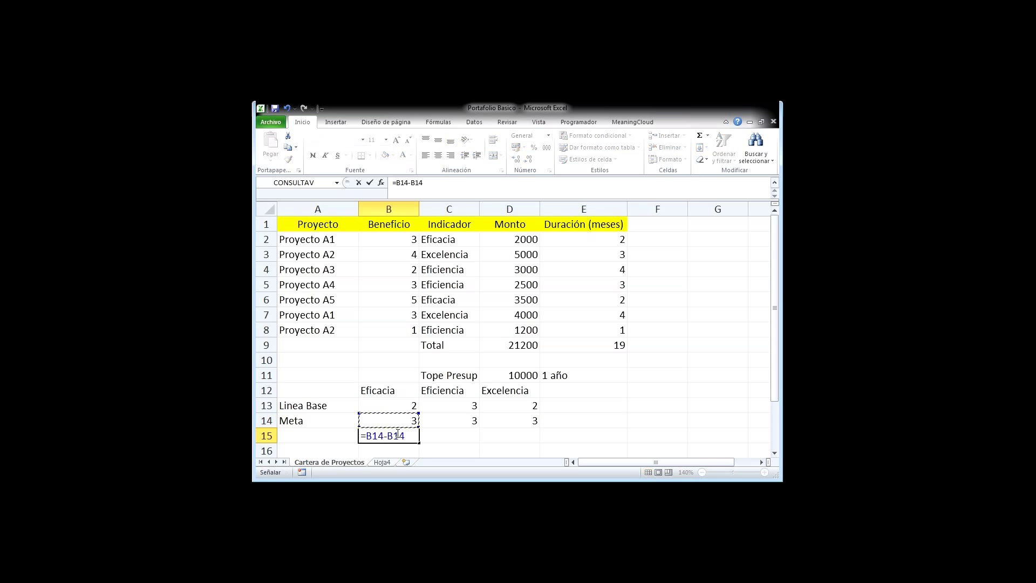
pyautogui.press('Return')
# Copy the gap formula from B15 to C15 and D15 for Eficiencia and Excelencia.
pyautogui.click(397, 432)
pyautogui.hotkey('ctrl', 'c')
pyautogui.press('Right')
pyautogui.hotkey('ctrl', 'v')
pyautogui.press('Right')
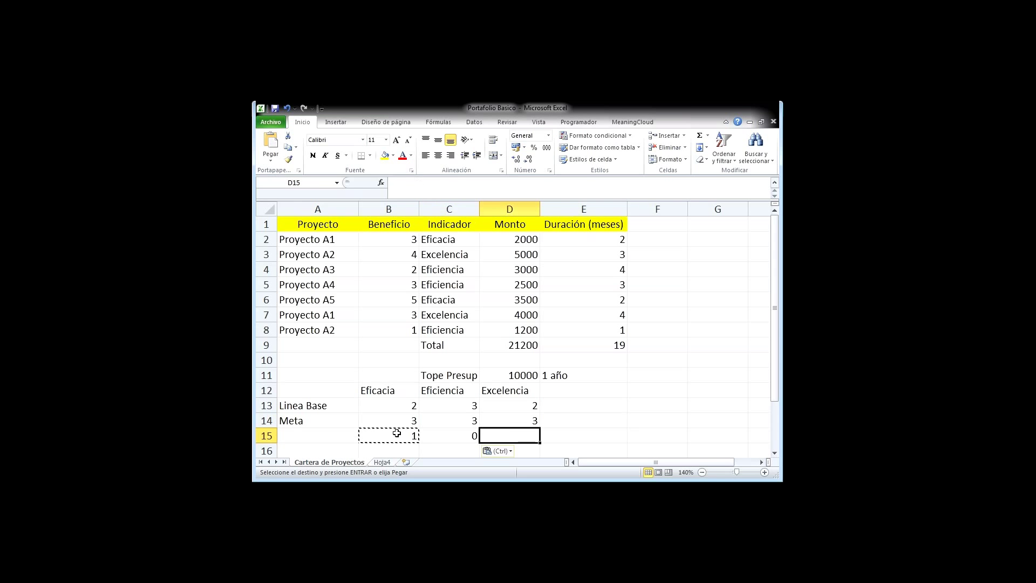
pyautogui.hotkey('ctrl', 'v')
# Label the gap row in A15 as "Salto necesario".
pyautogui.press('Left')
pyautogui.press('Left')
pyautogui.press('Left')
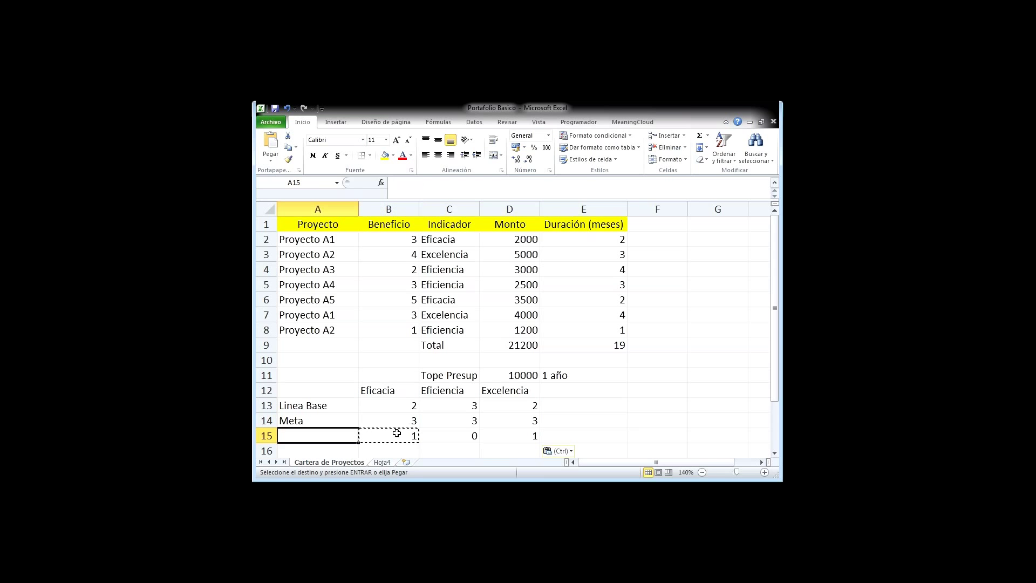
pyautogui.write('Salto ')
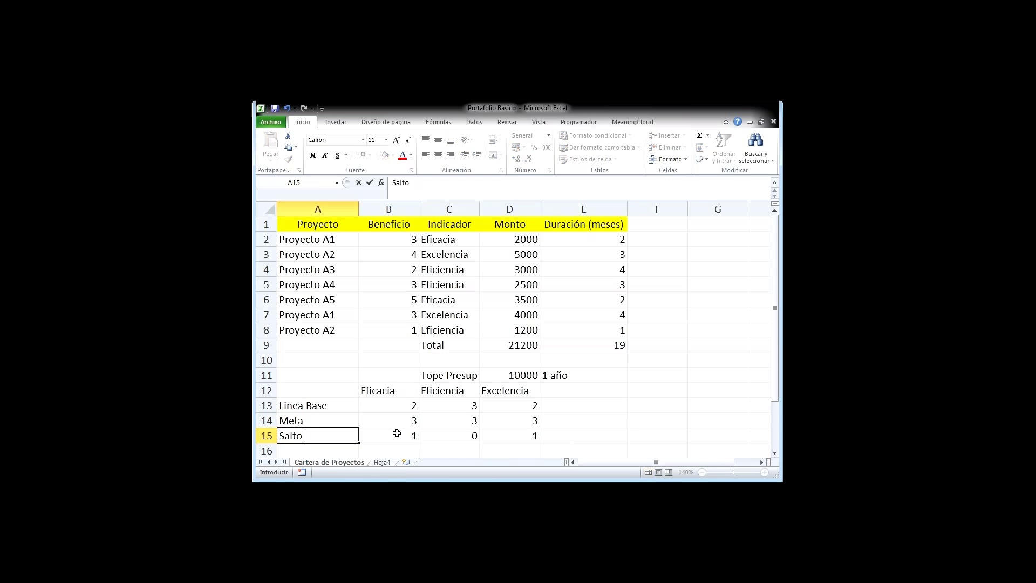
pyautogui.write('necesario')
pyautogui.press('Return')
# Review the Salto necesario values for Eficacia, Eficiencia and Excelencia in B15:D15.
pyautogui.click(397, 433)
pyautogui.press('Right')
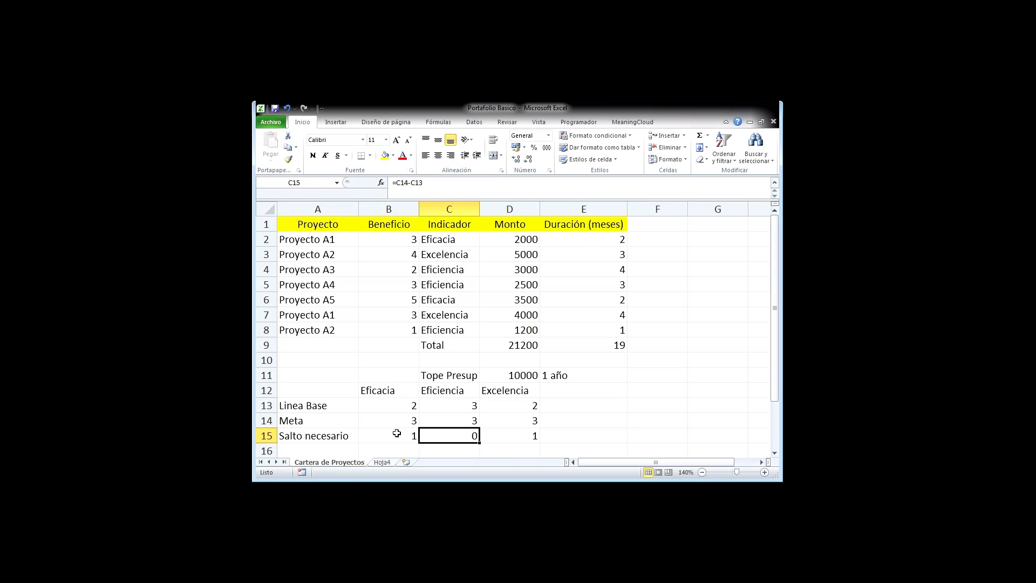
pyautogui.press('Right')
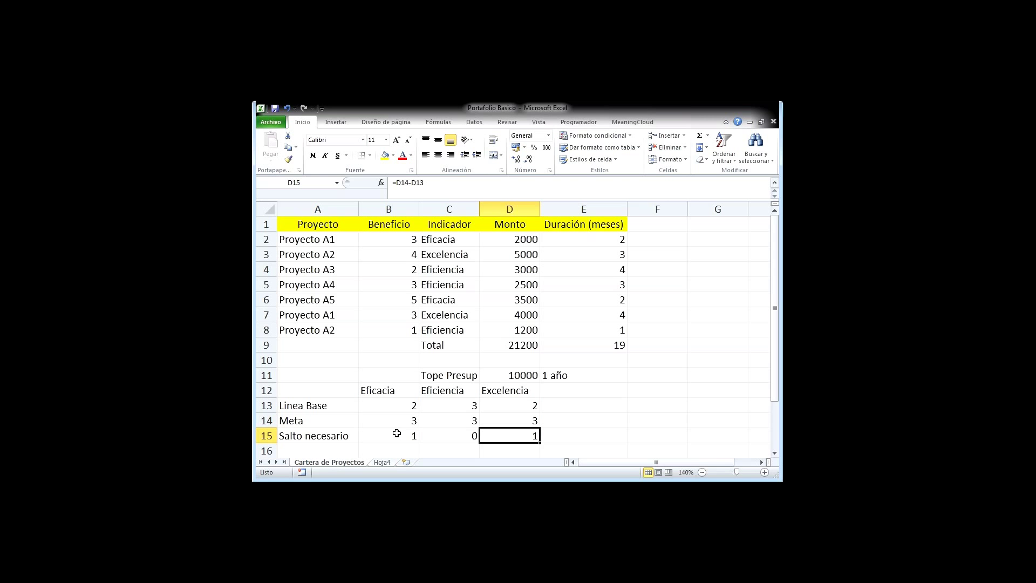
pyautogui.press('Left')
pyautogui.press('Left')
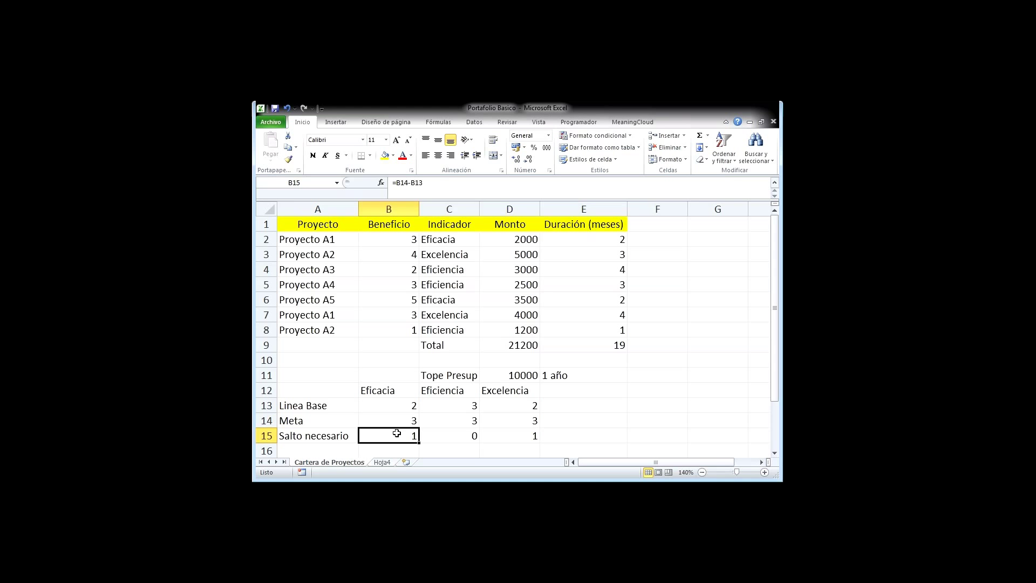
pyautogui.press('Right')
pyautogui.press('Right')
pyautogui.press('Right')
pyautogui.press('Left')
pyautogui.press('Left')
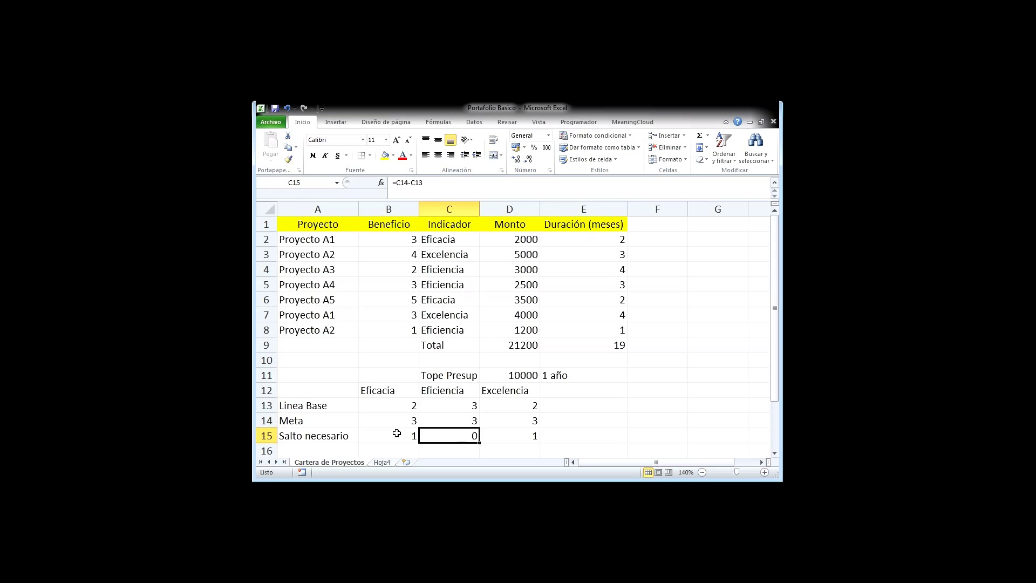
# Compare the Linea Base, Meta and Salto necesario values for Eficiencia in column C.
pyautogui.press('Up')
pyautogui.press('Up')
pyautogui.press('Up')
pyautogui.press('Down')
pyautogui.press('Down')
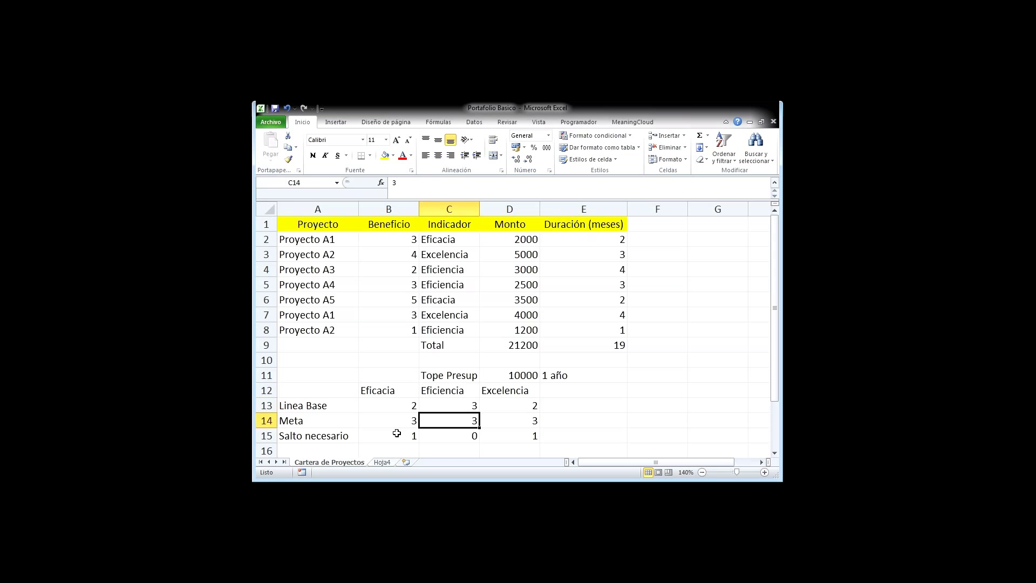
pyautogui.press('Down')
pyautogui.press('Up')
pyautogui.press('Up')
pyautogui.press('Down')
pyautogui.press('Up')
pyautogui.press('Down')
pyautogui.press('Down')
pyautogui.press('Up')
pyautogui.press('Up')
pyautogui.press('Up')
pyautogui.press('Up')
pyautogui.press('Up')
pyautogui.press('Up')
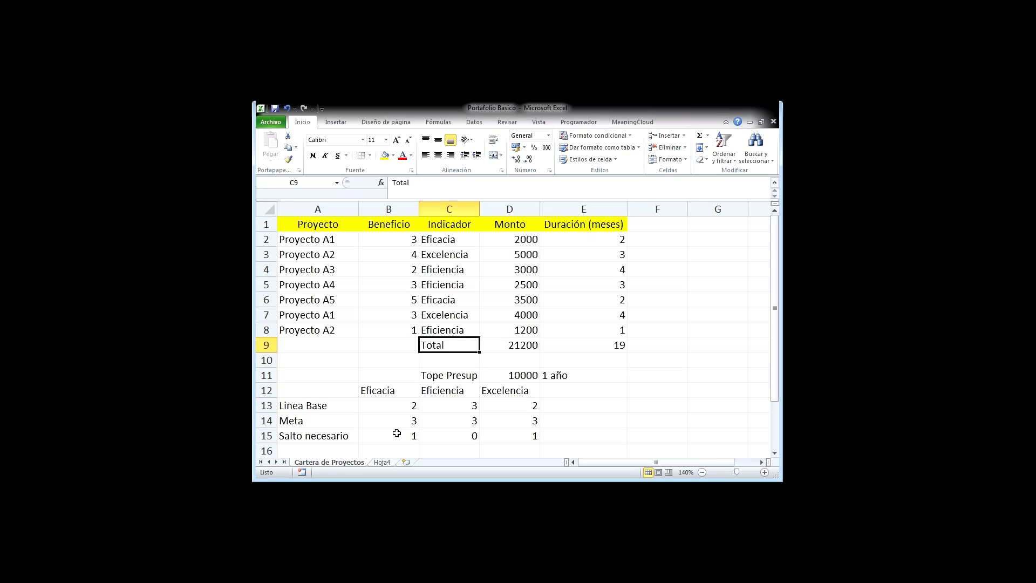
# Examine the Indicador column for the projects that contribute to Eficiencia in rows 4, 5 and 8.
pyautogui.press('Up')
pyautogui.press('Up')
pyautogui.press('Up')
pyautogui.press('Up')
pyautogui.press('Up')
pyautogui.press('Up')
pyautogui.press('Up')
pyautogui.press('Up')
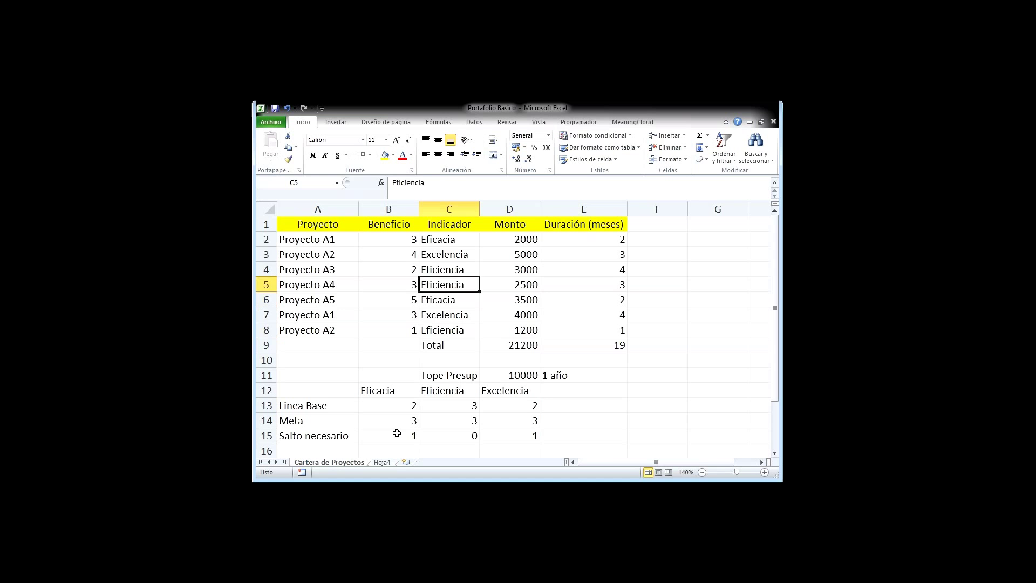
pyautogui.press('Down')
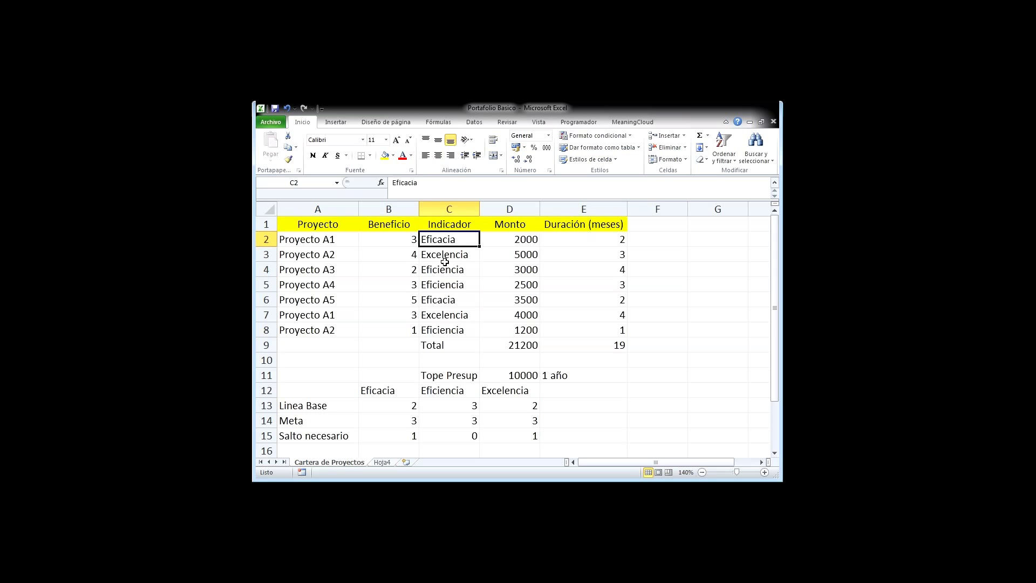
pyautogui.click(443, 267)
pyautogui.moveTo(443, 267); pyautogui.dragTo(342, 269)
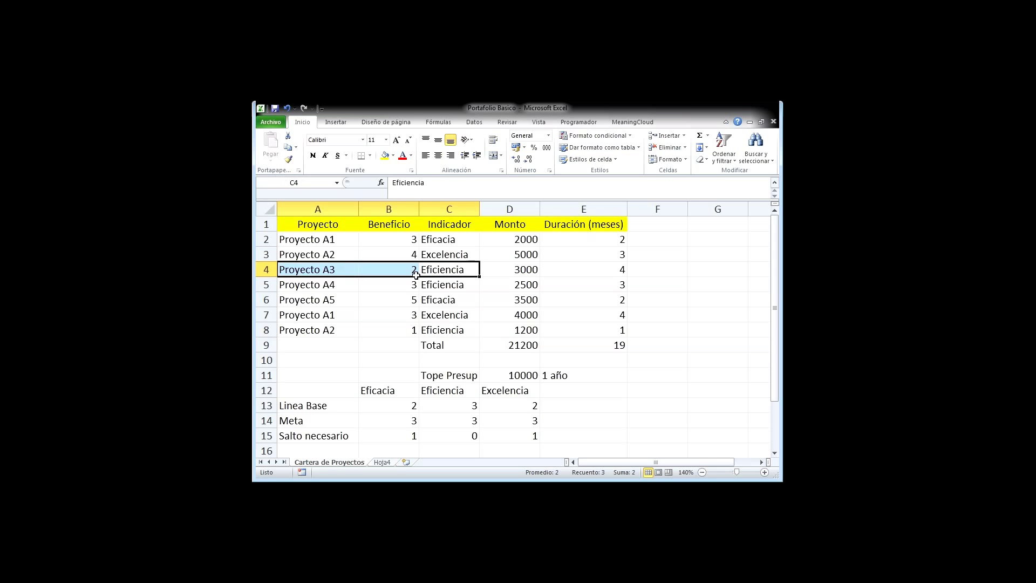
pyautogui.moveTo(420, 286); pyautogui.dragTo(341, 285)
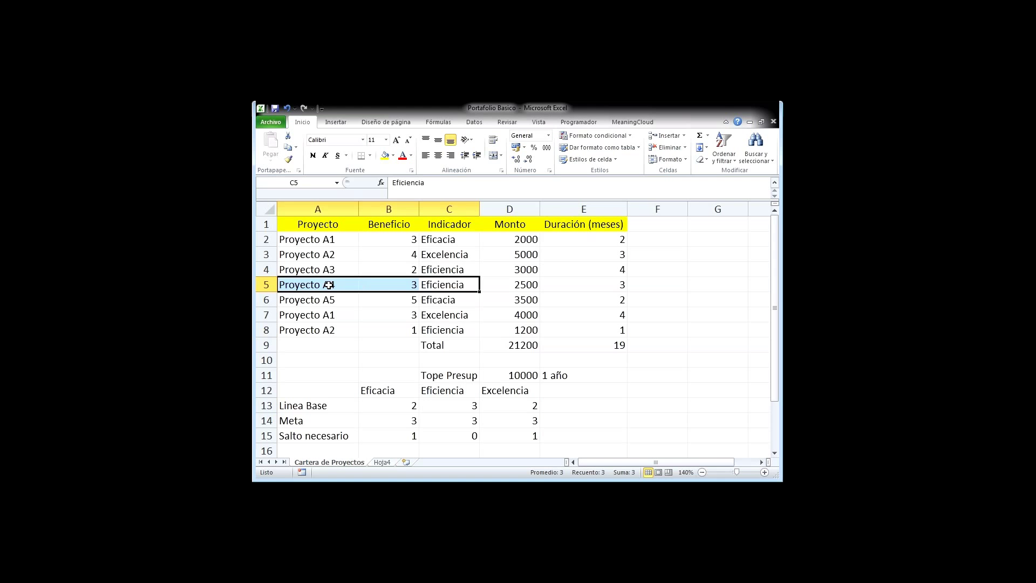
pyautogui.click(430, 333)
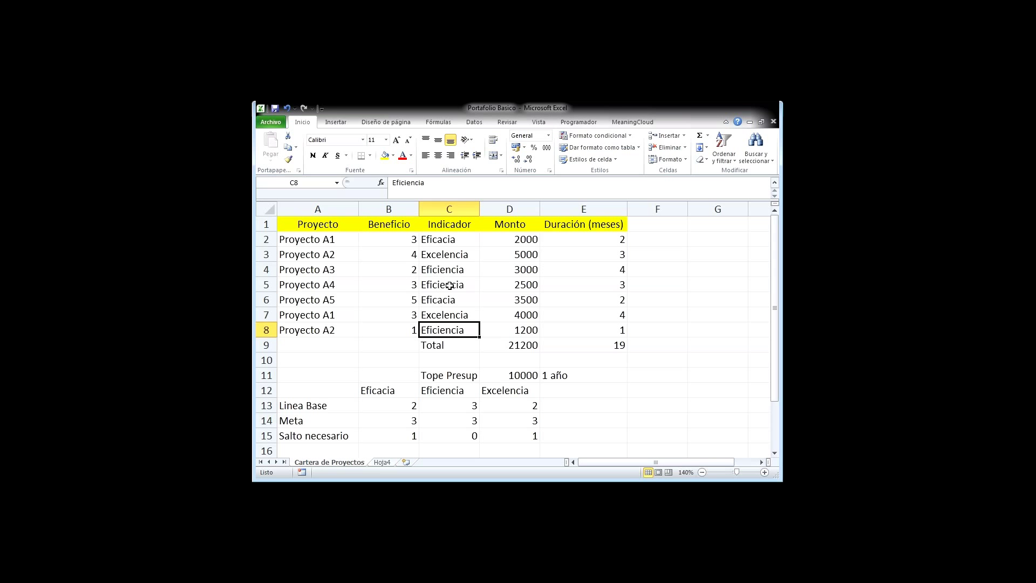
# Check the project names and Beneficio values against the indicator table in rows 12 to 15.
pyautogui.click(330, 273)
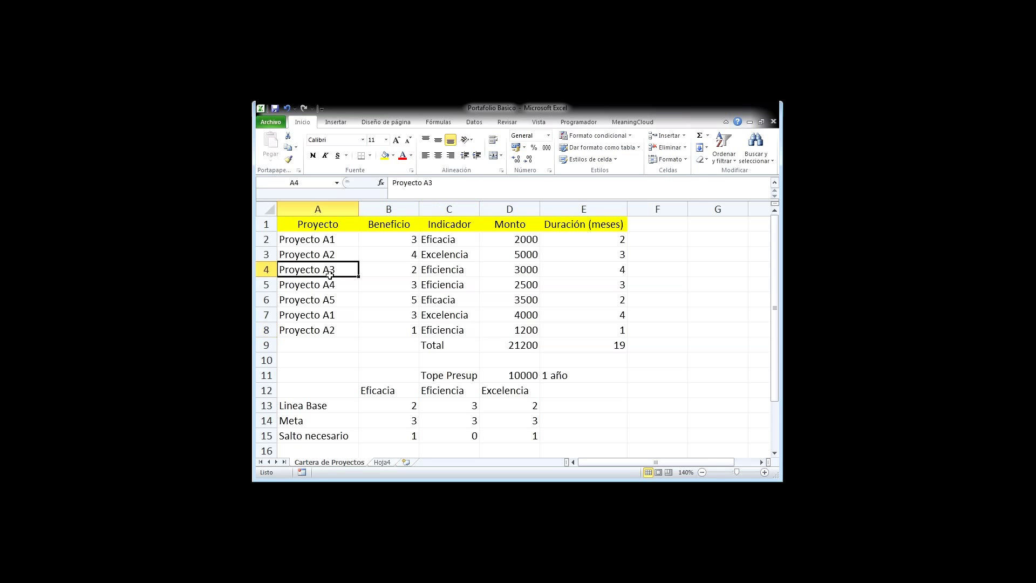
pyautogui.click(330, 280)
pyautogui.press('Down')
pyautogui.press('Down')
pyautogui.press('Down')
pyautogui.press('Down')
pyautogui.press('Down')
pyautogui.press('Down')
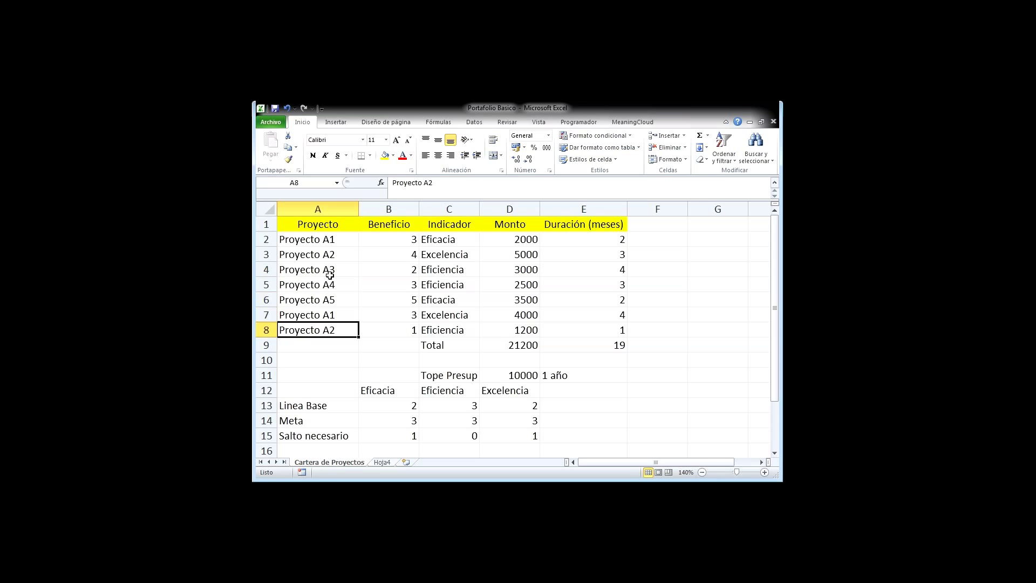
pyautogui.press('Down')
pyautogui.press('Down')
pyautogui.press('Down')
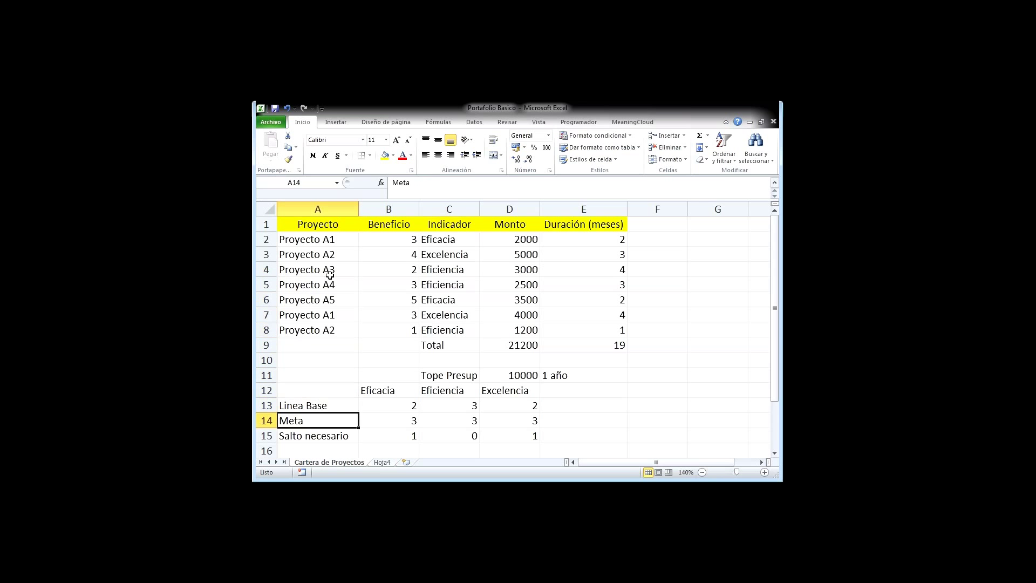
pyautogui.press('Right')
pyautogui.press('Up')
pyautogui.press('Up')
pyautogui.press('Up')
pyautogui.press('Up')
pyautogui.press('Up')
pyautogui.press('Up')
pyautogui.press('Up')
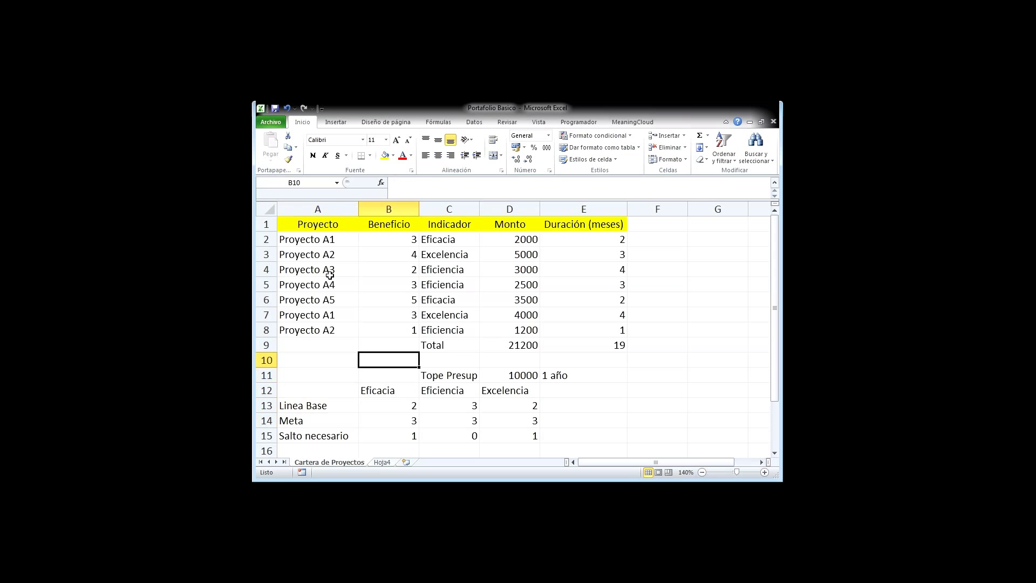
pyautogui.press('Up')
pyautogui.press('Up')
pyautogui.press('Up')
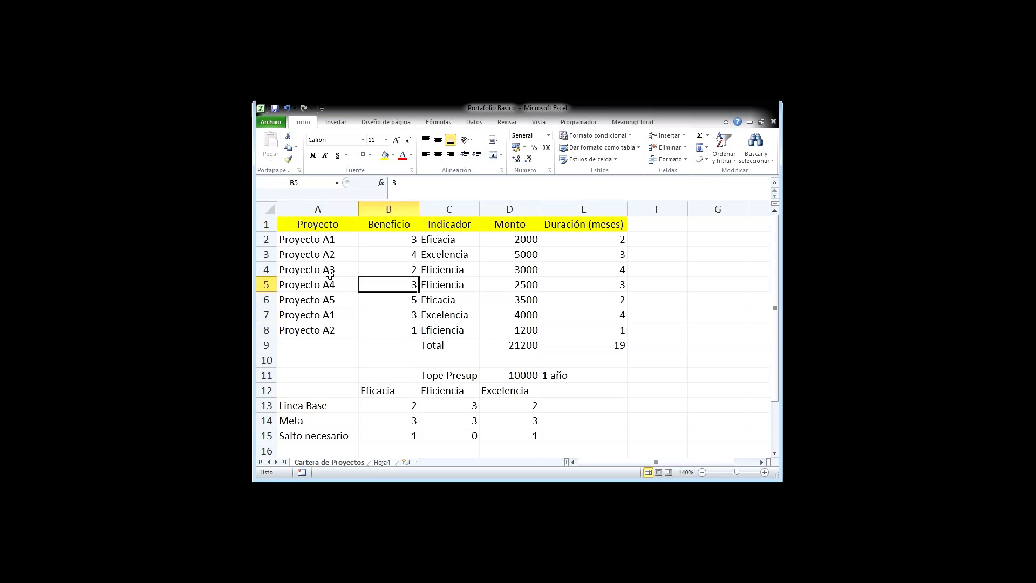
# Shade the Proyecto A3 and Proyecto A4 name cells in A4 and A5 with a grey fill.
pyautogui.press('Left')
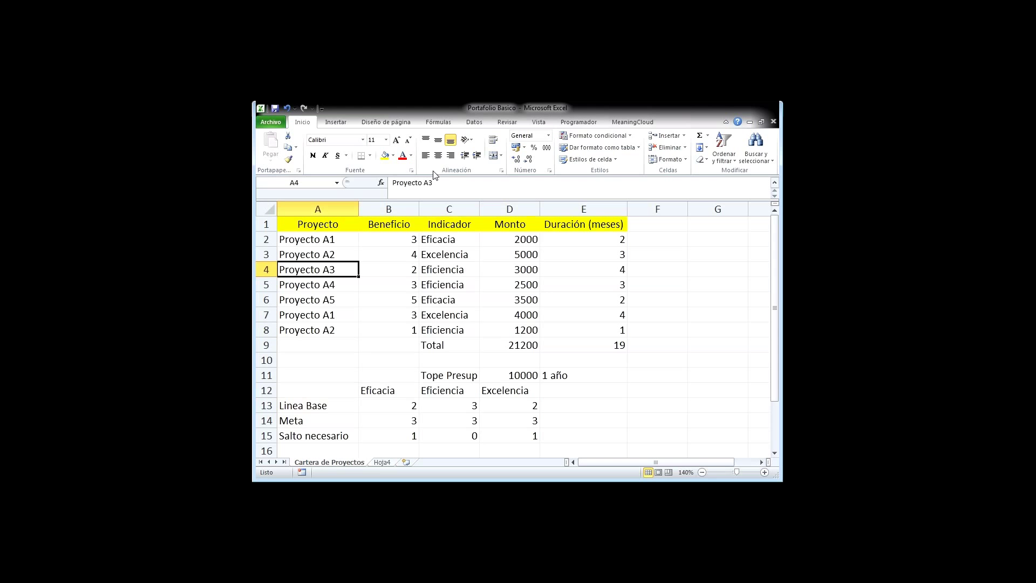
pyautogui.click(392, 155)
pyautogui.click(387, 207)
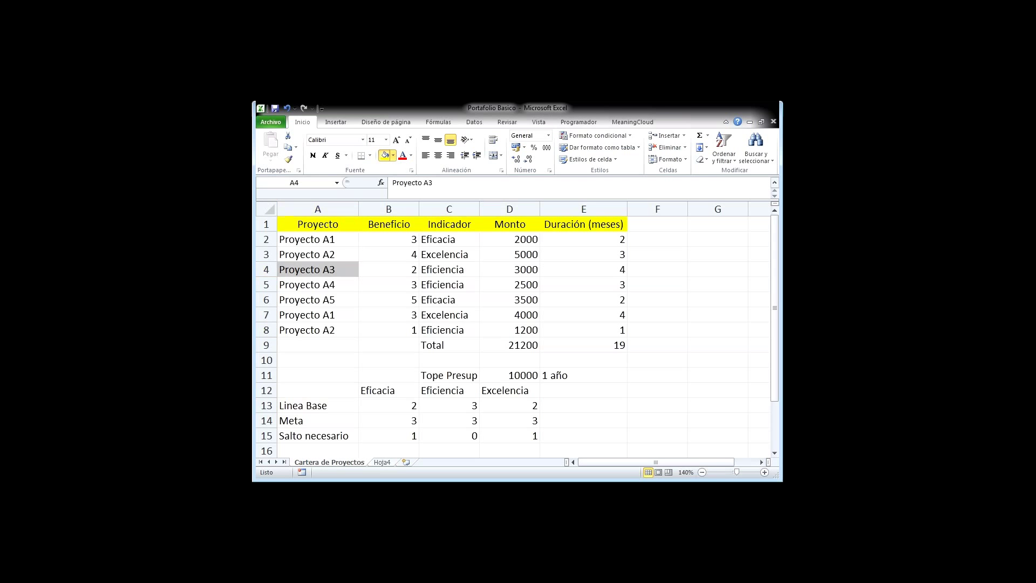
pyautogui.click(338, 287)
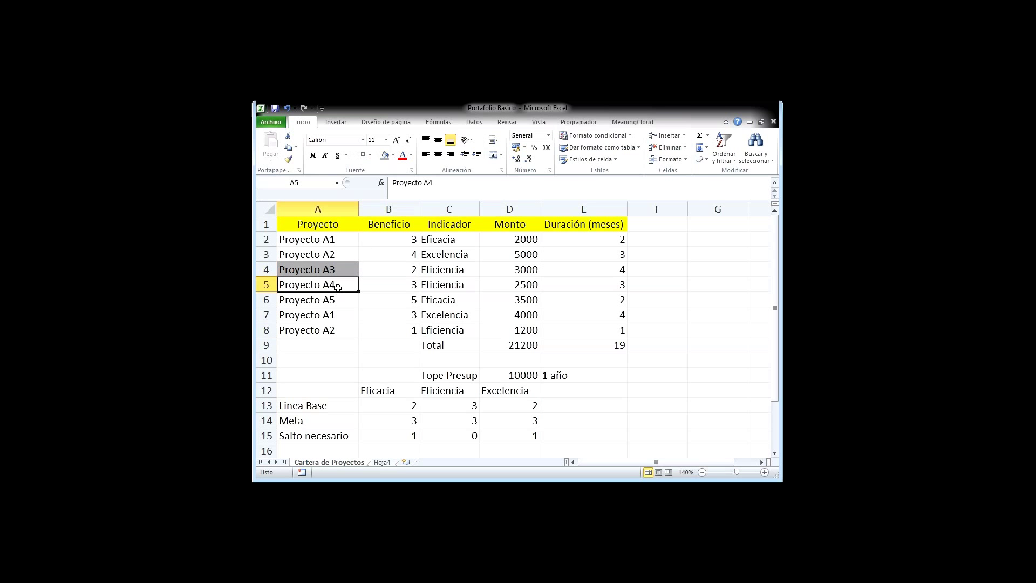
pyautogui.click(383, 157)
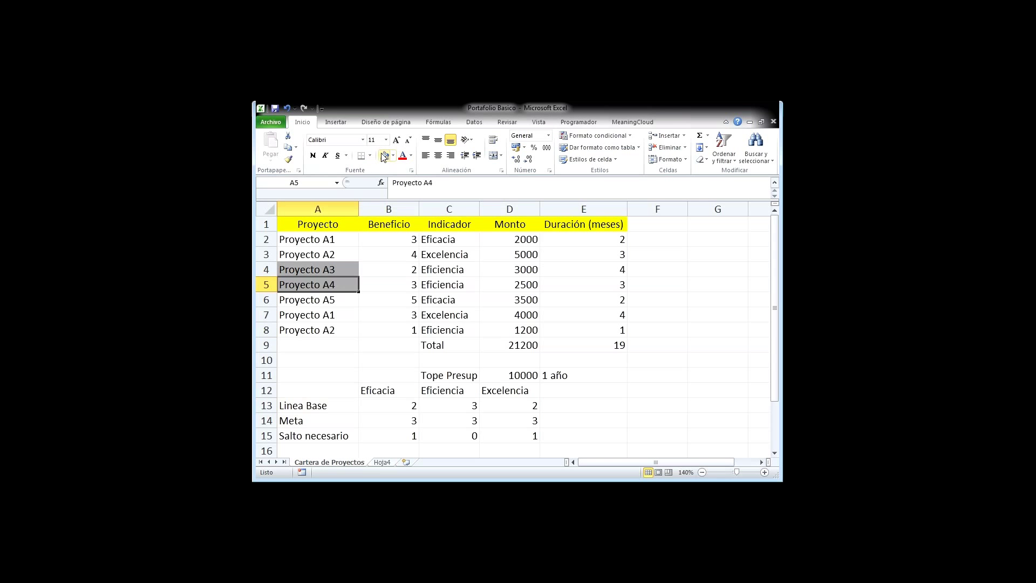
# Apply the same grey fill to the two Proyecto A2 name cells in A8 and A3.
pyautogui.click(432, 310)
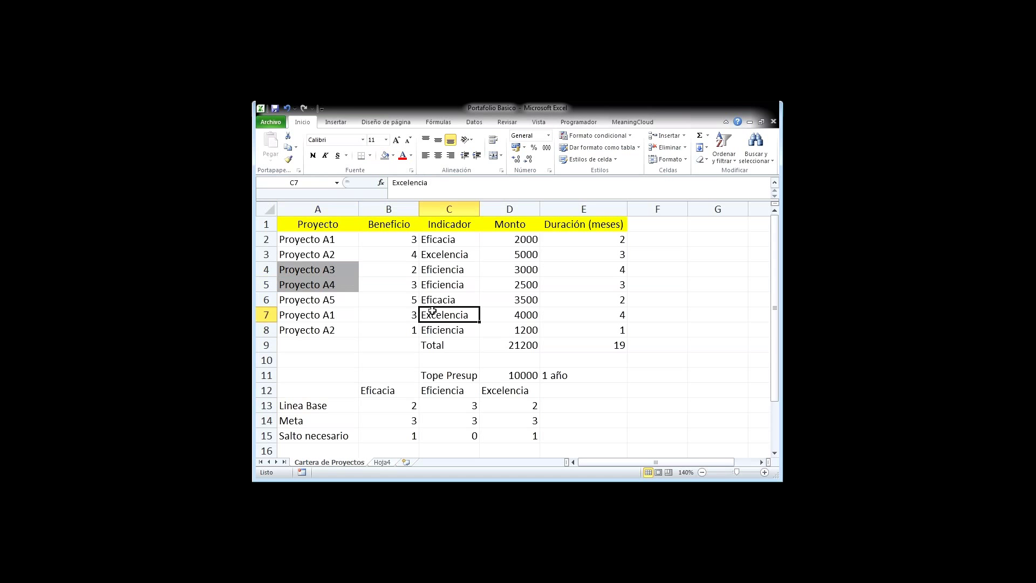
pyautogui.click(331, 325)
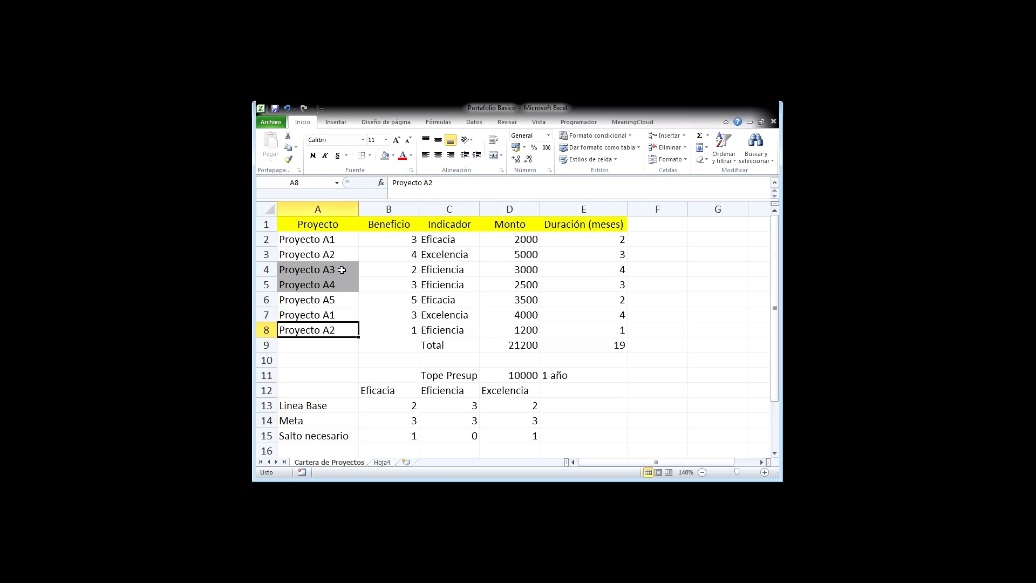
pyautogui.click(383, 157)
pyautogui.click(335, 254)
pyautogui.click(385, 156)
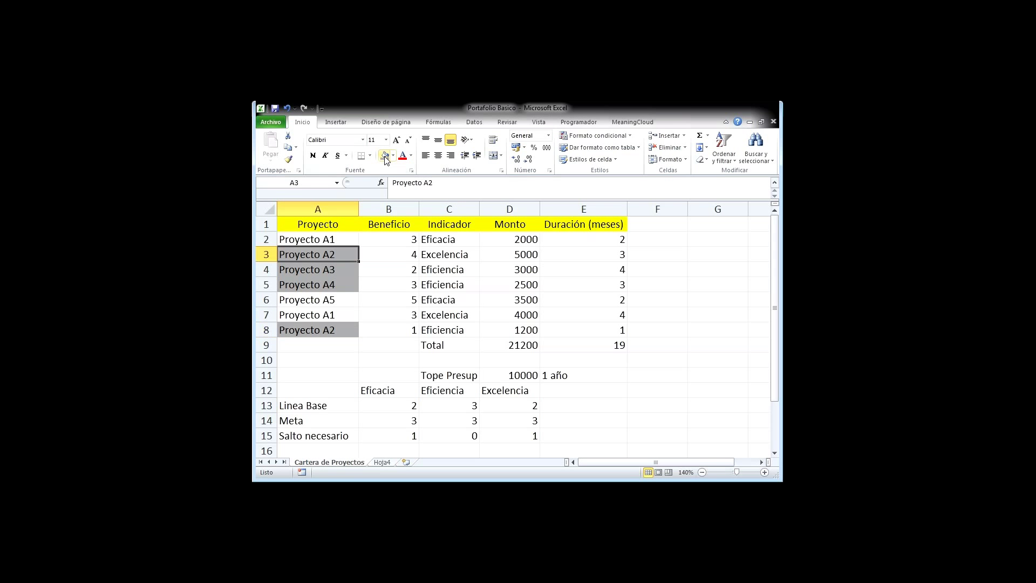
# Examine the Indicador and Monto entries of the projects in rows 2 to 7, comparing the two Excelencia projects.
pyautogui.click(436, 290)
pyautogui.press('Up')
pyautogui.press('Up')
pyautogui.press('Down')
pyautogui.press('Down')
pyautogui.press('Down')
pyautogui.press('Down')
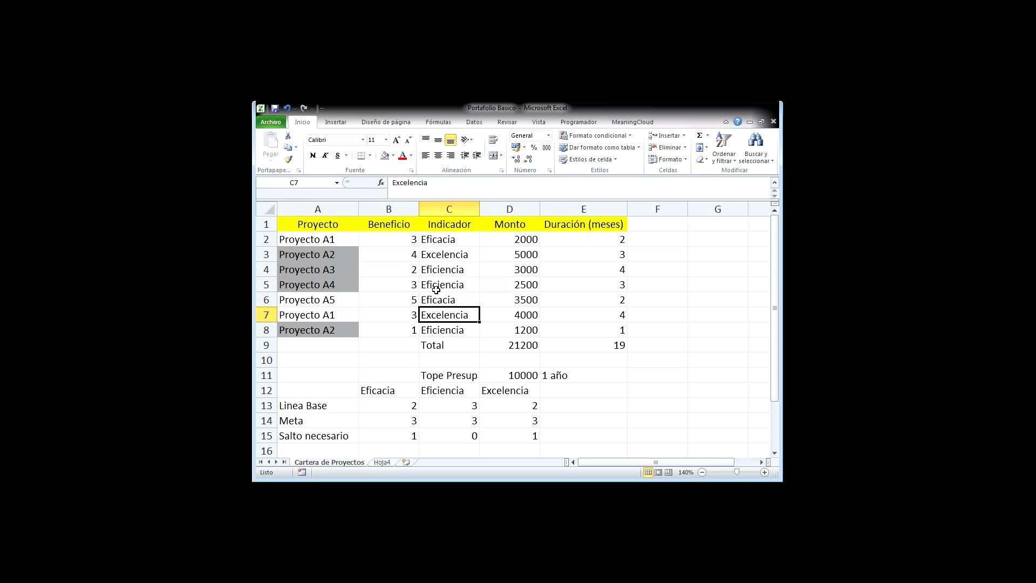
pyautogui.press('Right')
pyautogui.press('Up')
pyautogui.press('Up')
pyautogui.press('Up')
pyautogui.press('Up')
pyautogui.press('Left')
pyautogui.press('Up')
pyautogui.press('Left')
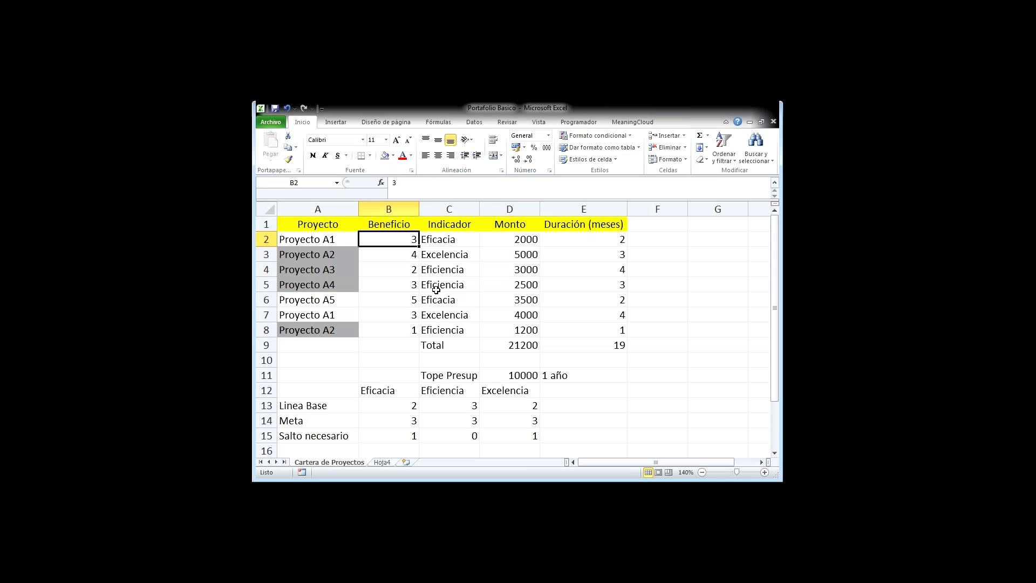
# Review the unshaded projects in column A against the Meta and Salto necesario rows of the indicator table.
pyautogui.press('Left')
pyautogui.press('Down')
pyautogui.press('Down')
pyautogui.press('Down')
pyautogui.press('Down')
pyautogui.press('Down')
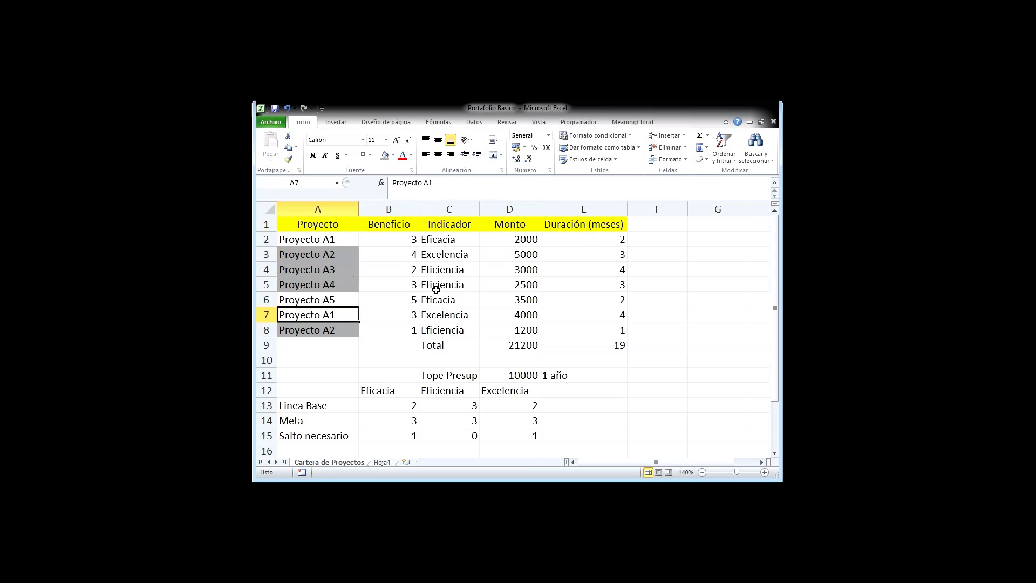
pyautogui.press('Down')
pyautogui.press('Down')
pyautogui.press('Down')
pyautogui.press('Down')
pyautogui.press('Down')
pyautogui.press('Down')
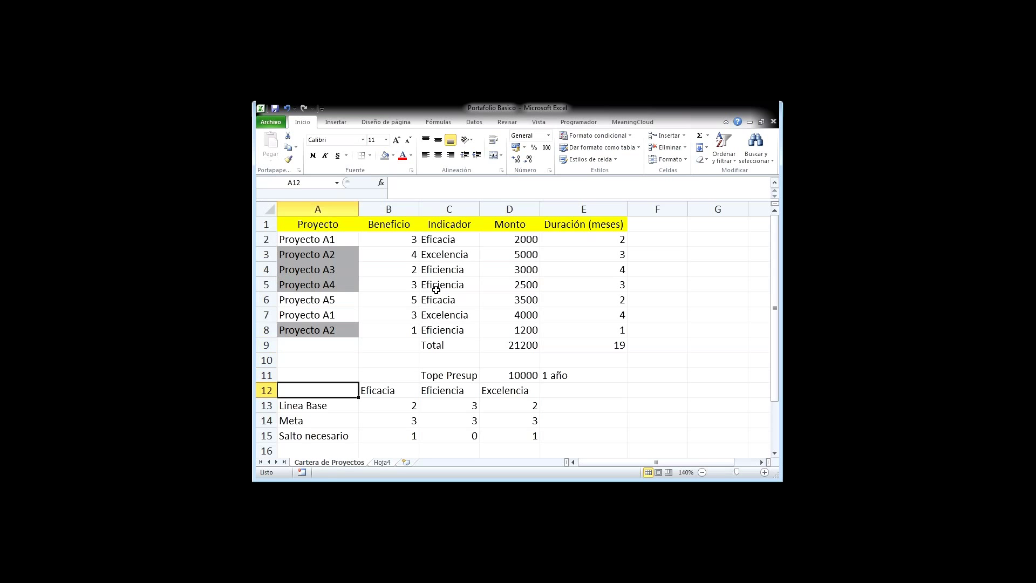
pyautogui.press('Down')
pyautogui.press('Down')
pyautogui.press('Right')
pyautogui.press('Up')
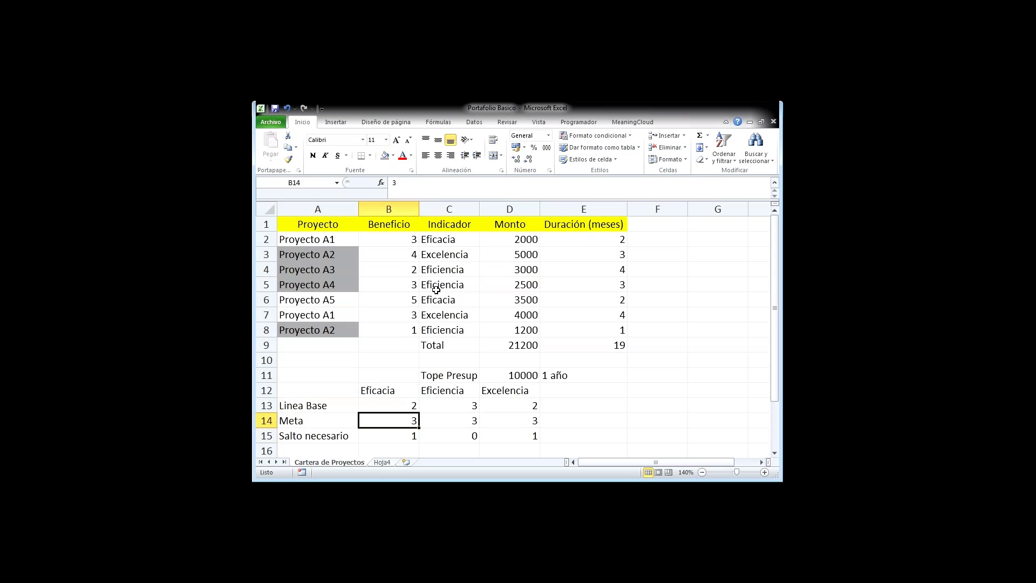
pyautogui.press('Down')
pyautogui.press('Right')
pyautogui.press('Right')
pyautogui.press('Right')
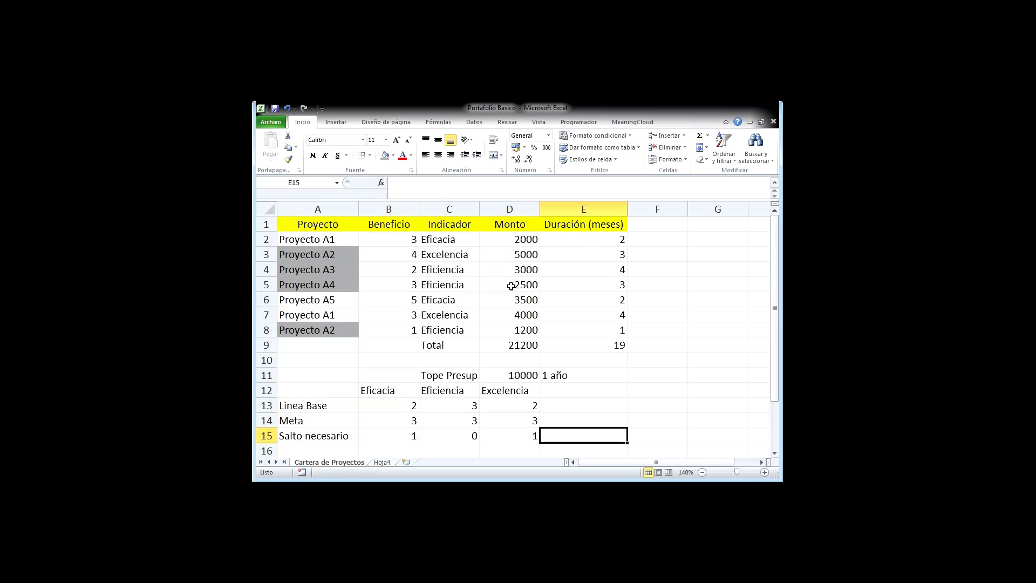
pyautogui.click(593, 369)
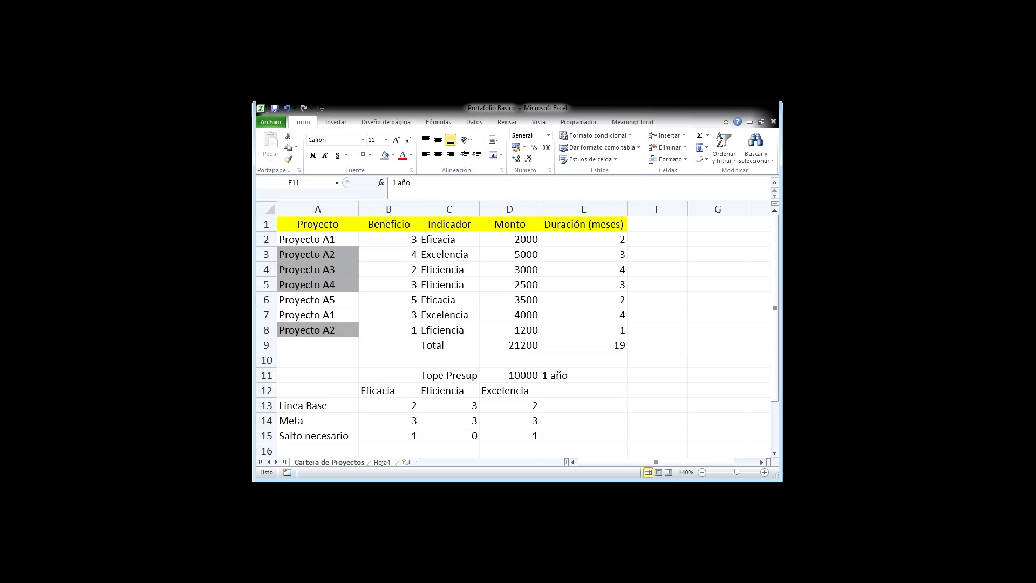
pyautogui.click(583, 375)
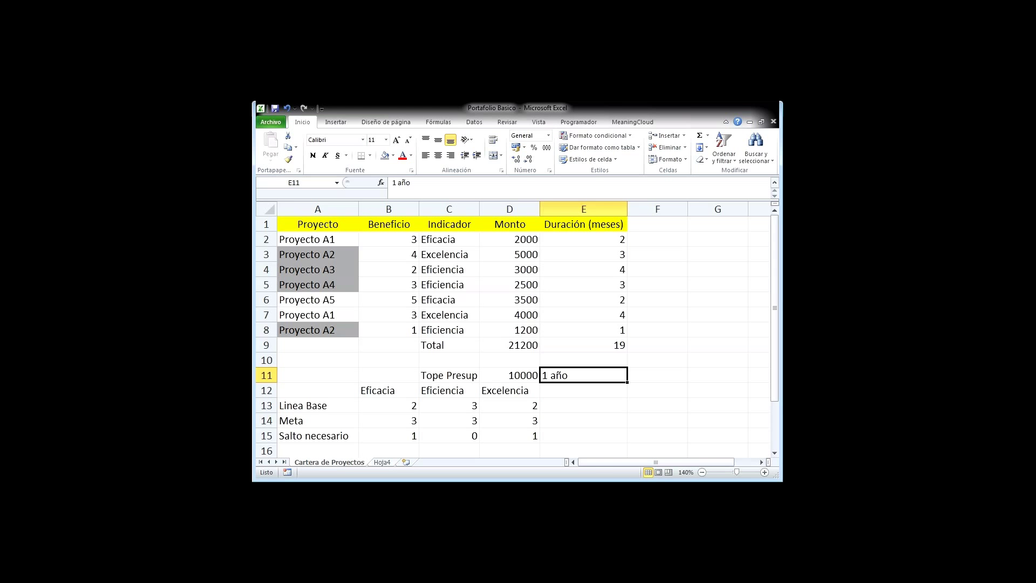
pyautogui.click(710, 405)
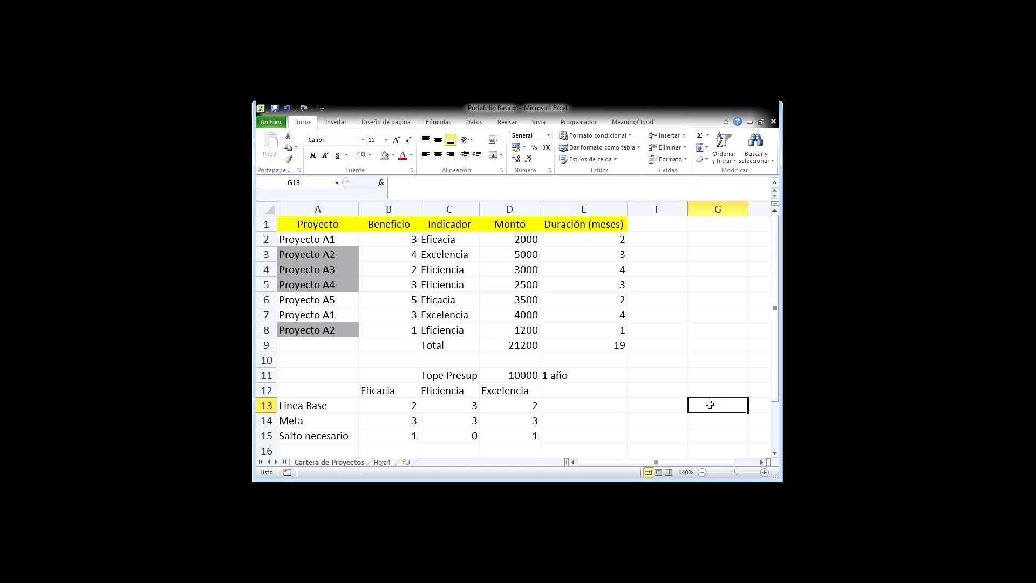
pyautogui.click(729, 338)
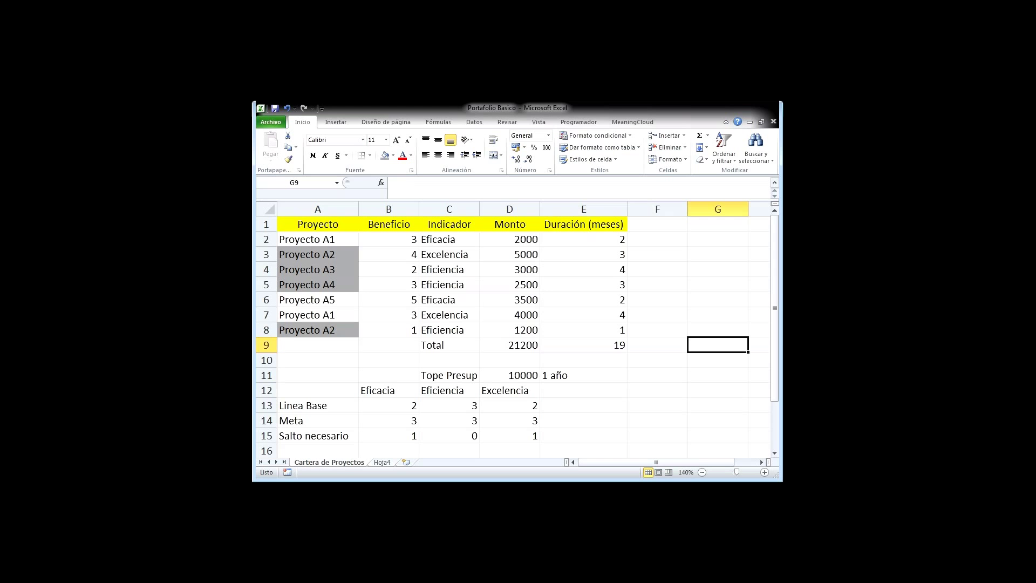
pyautogui.click(684, 401)
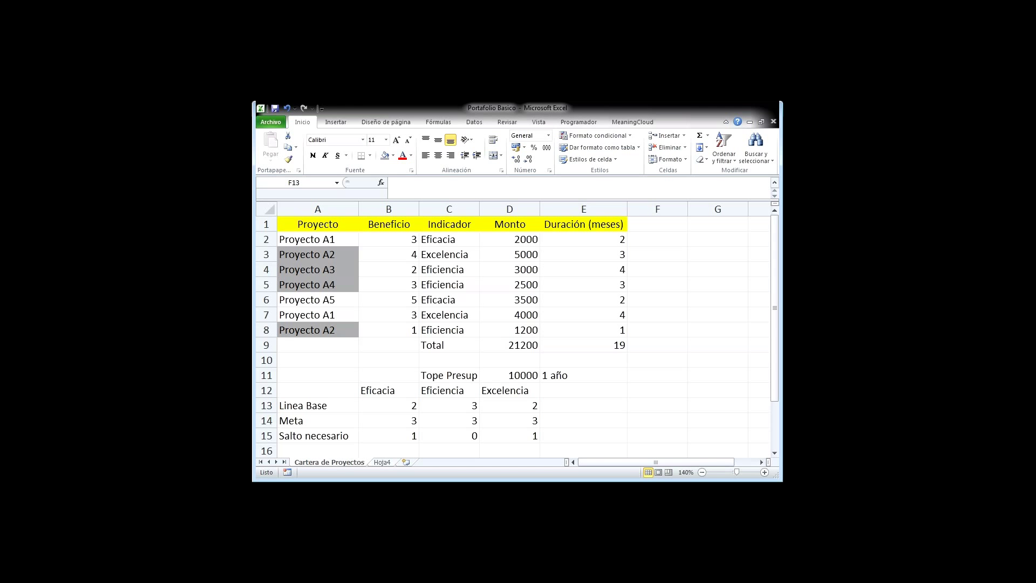
pyautogui.click(737, 113)
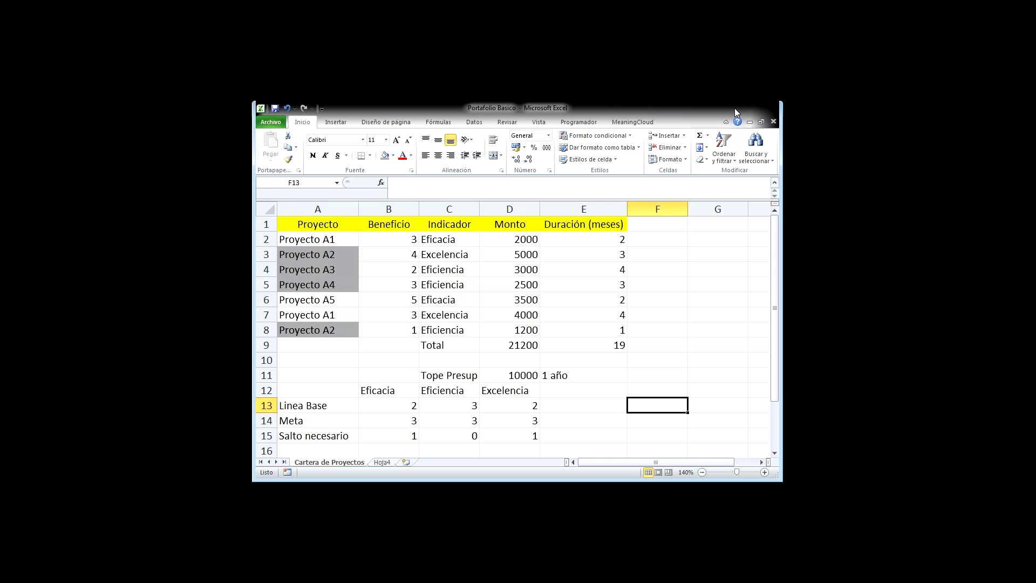